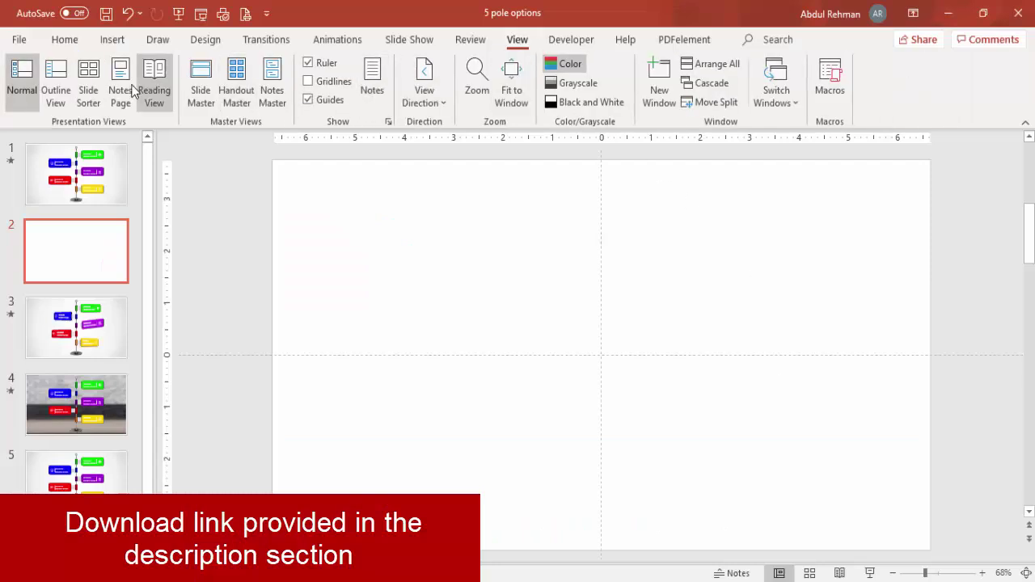
With blank slide 2 showing the ruler and guides, bring up the Insert options.
click(122, 37)
Draw a 6.54" by 0.28" rectangle down the centre guide with no outline.
click(245, 96)
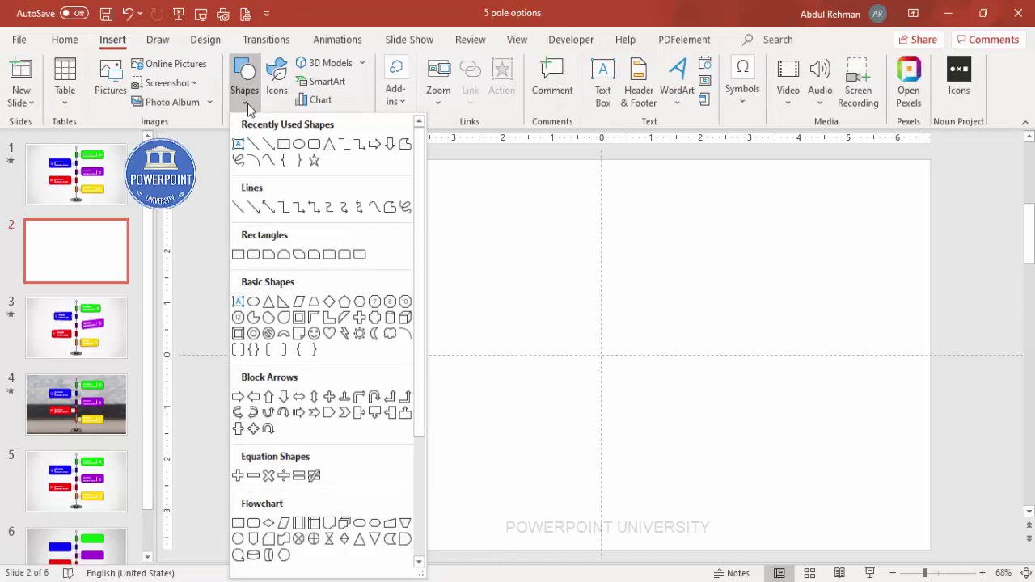
click(238, 256)
drag(593, 194, 607, 533)
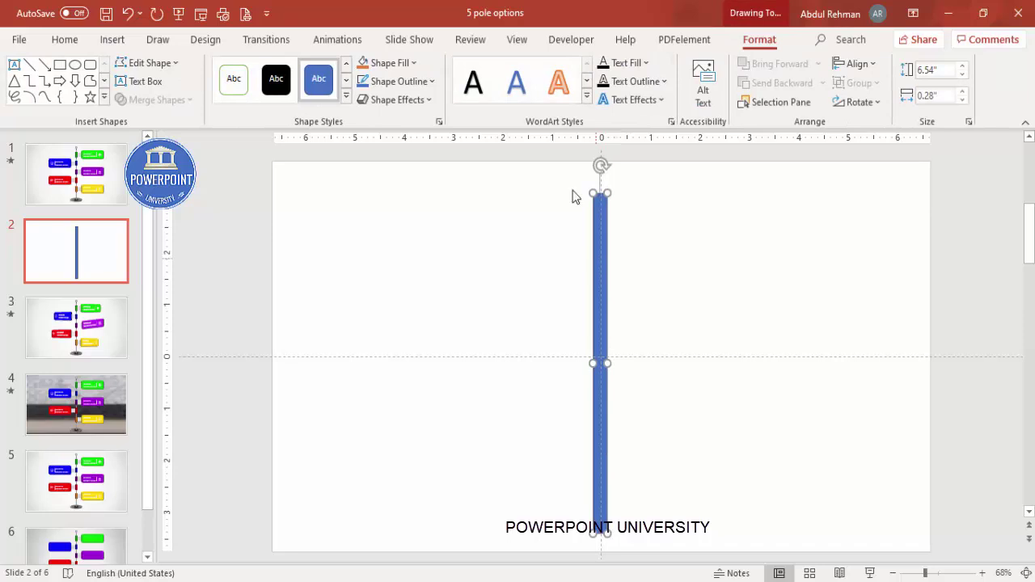
click(393, 81)
click(424, 303)
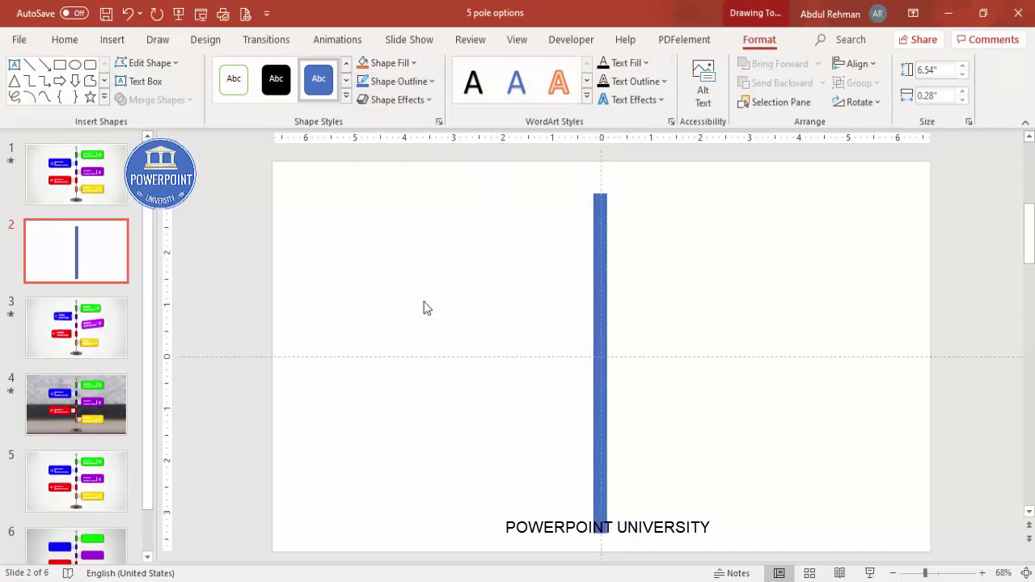
Give the pole a linear gradient fill with a black first stop at 3%.
right_click(601, 314)
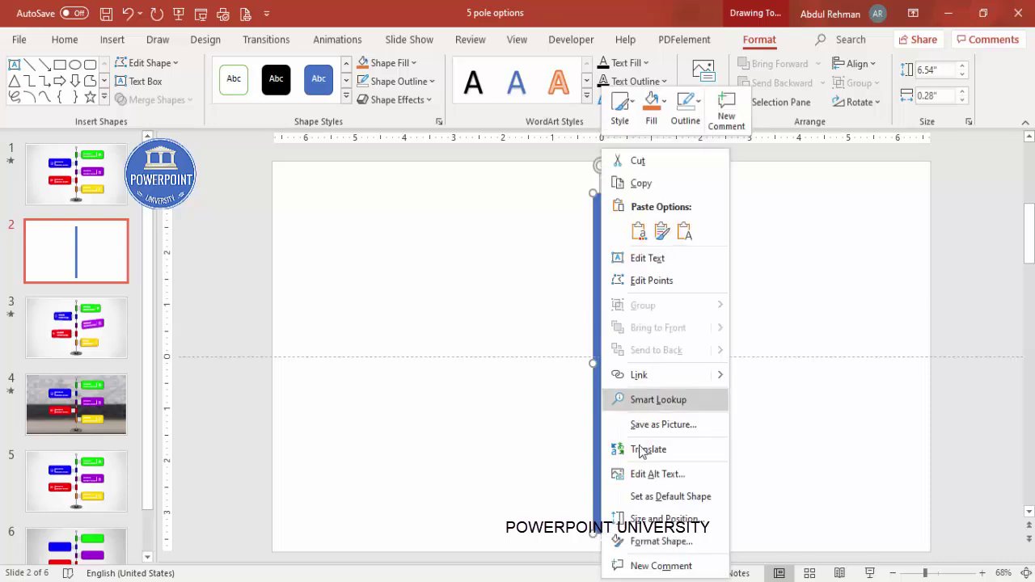
click(661, 541)
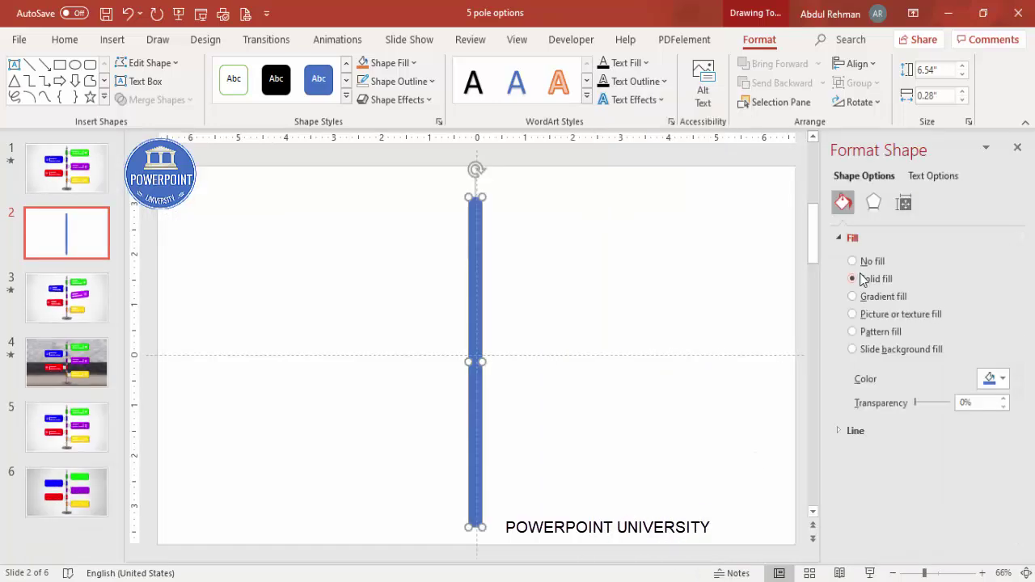
click(879, 297)
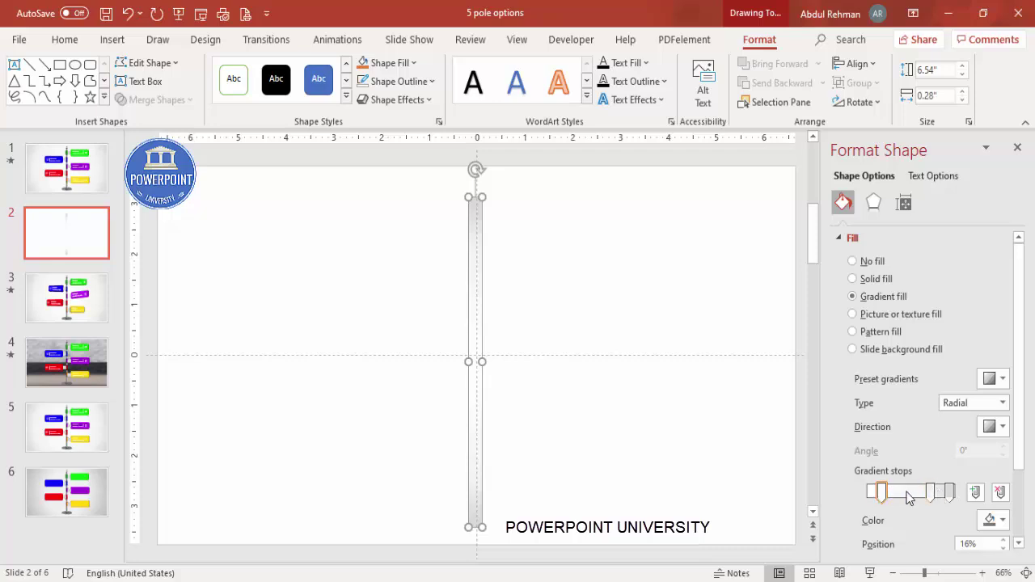
drag(881, 493, 871, 495)
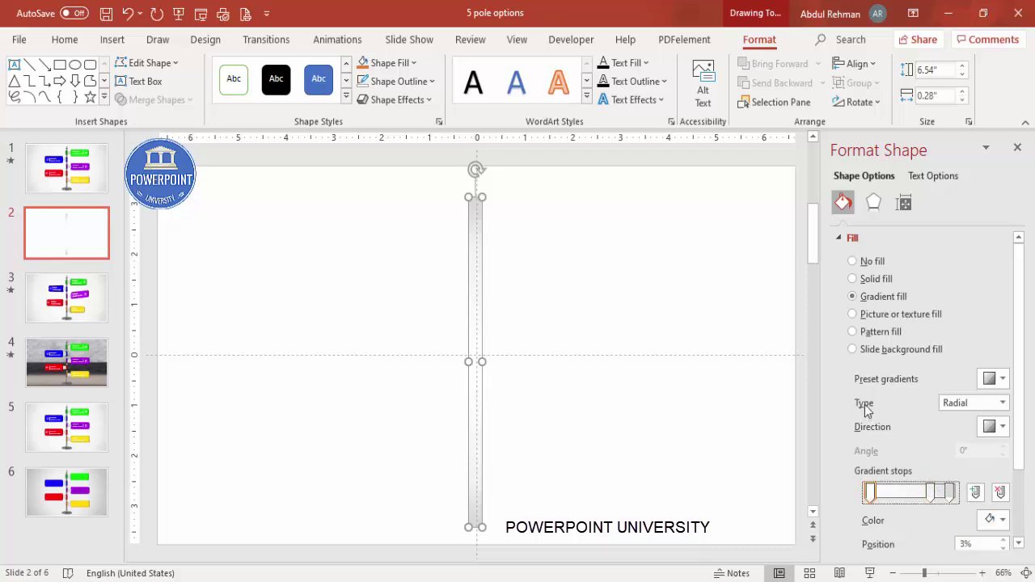
click(1002, 403)
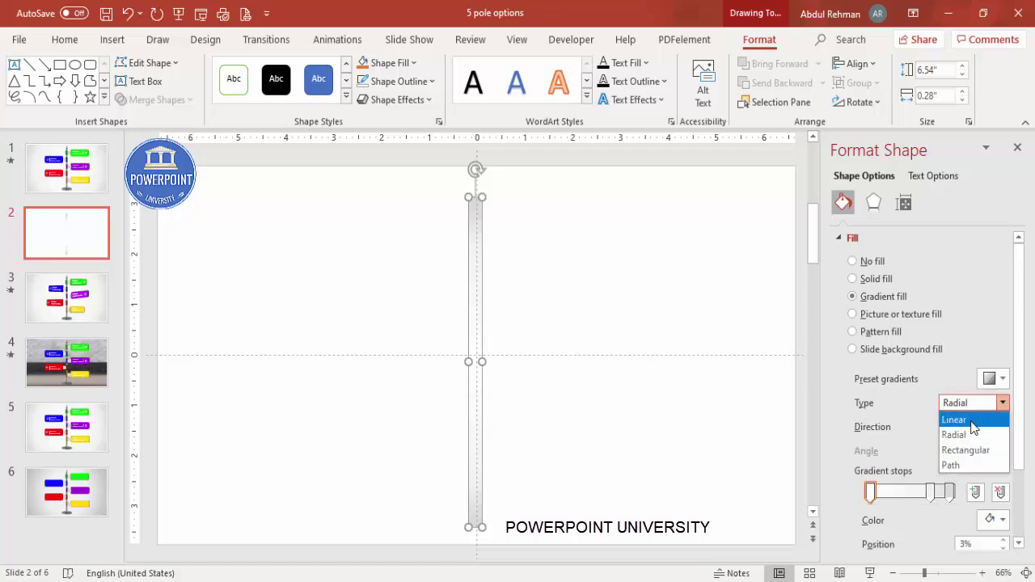
click(964, 420)
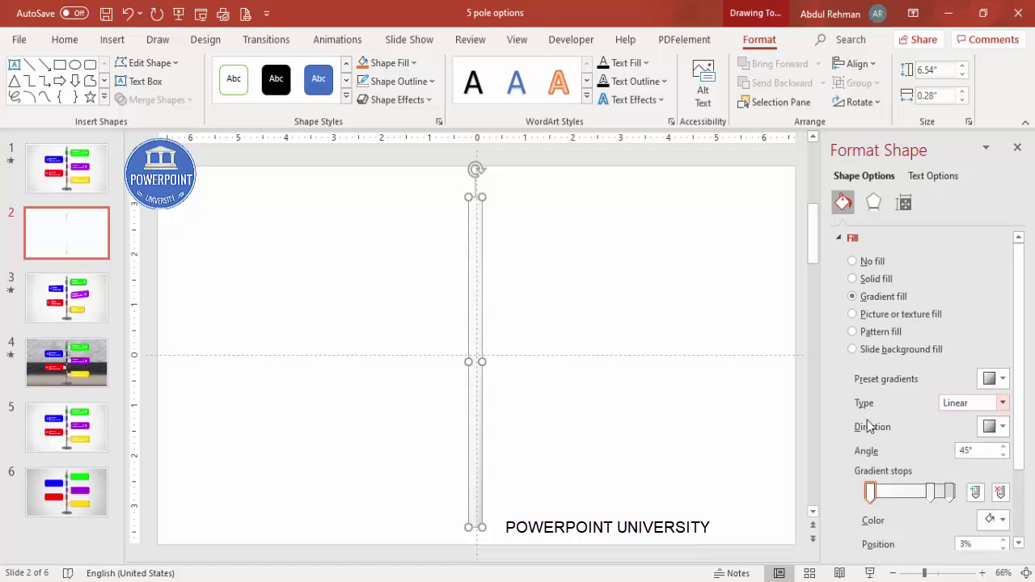
click(870, 492)
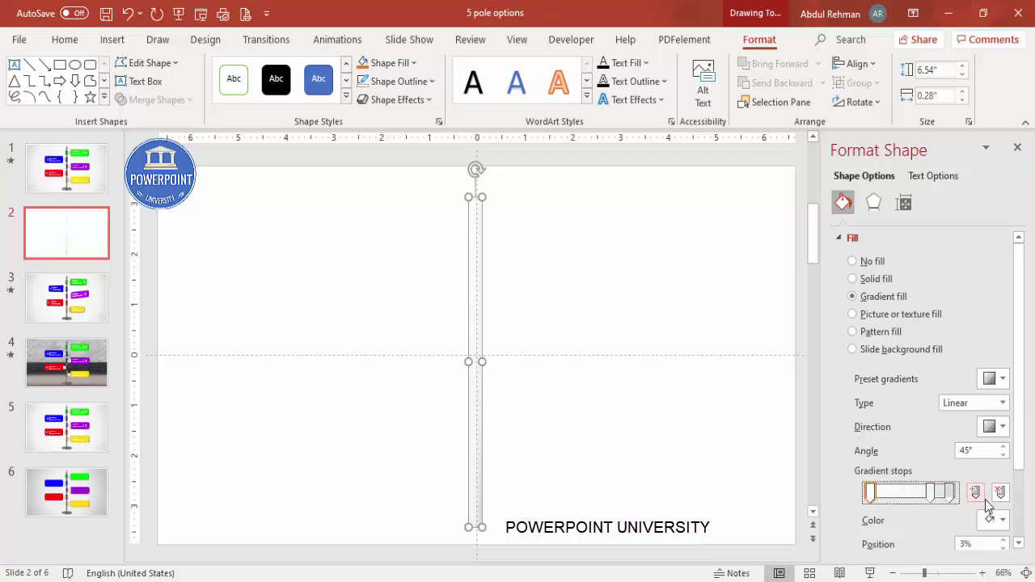
click(1003, 522)
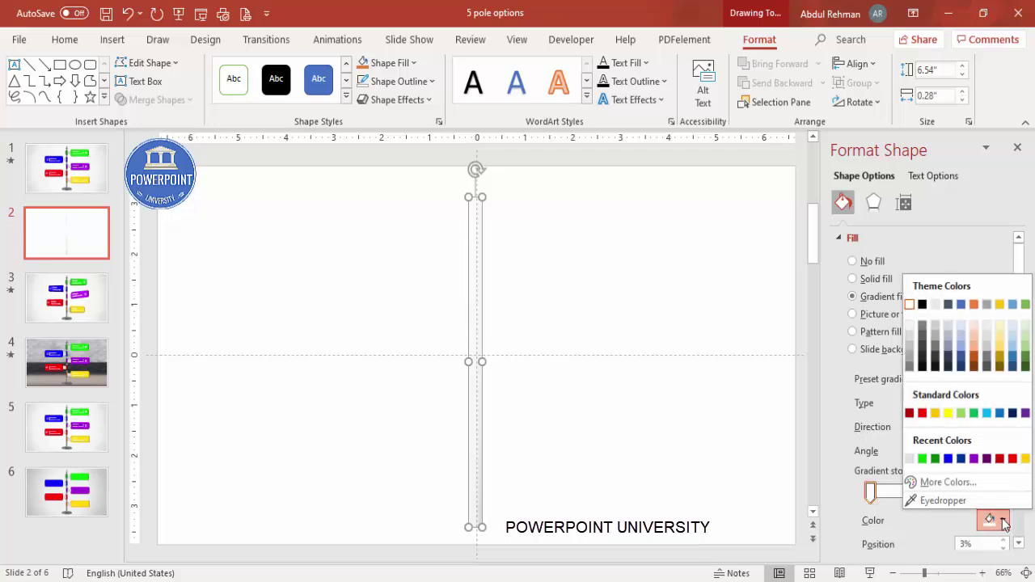
click(923, 304)
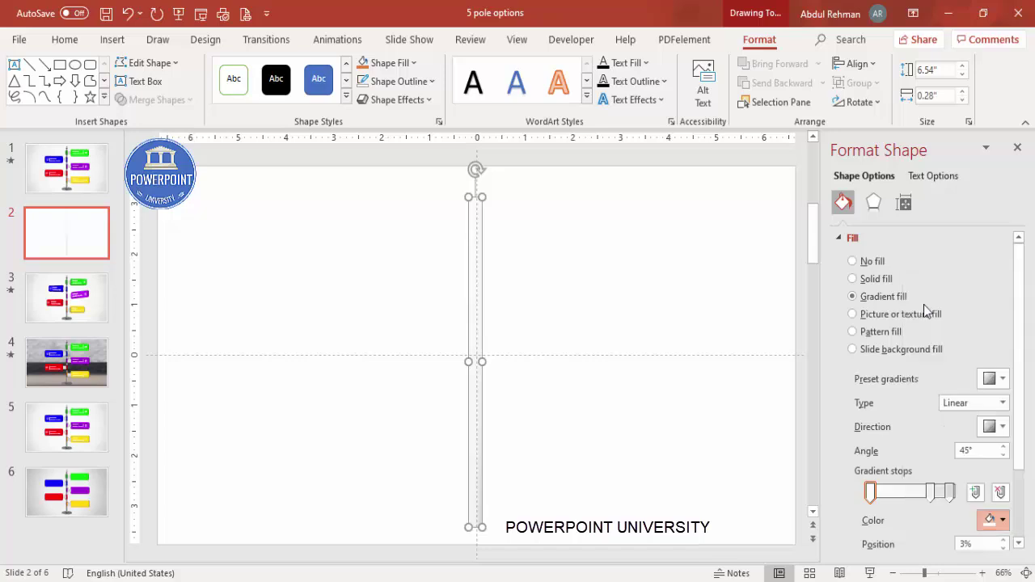
Run the gradient Linear Right, with a light grey stop at 58% and a dark grey stop at 95%.
click(996, 427)
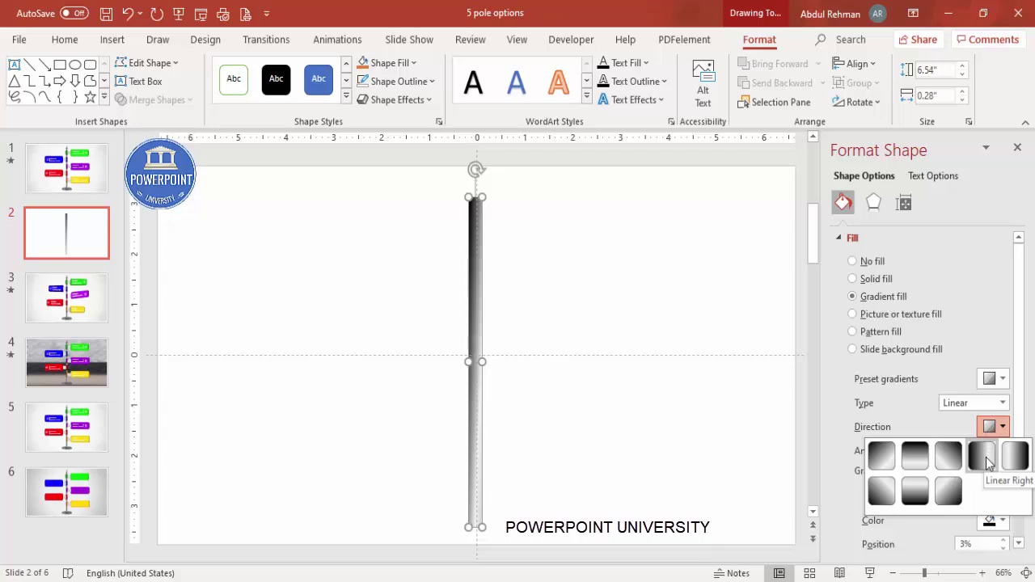
click(985, 462)
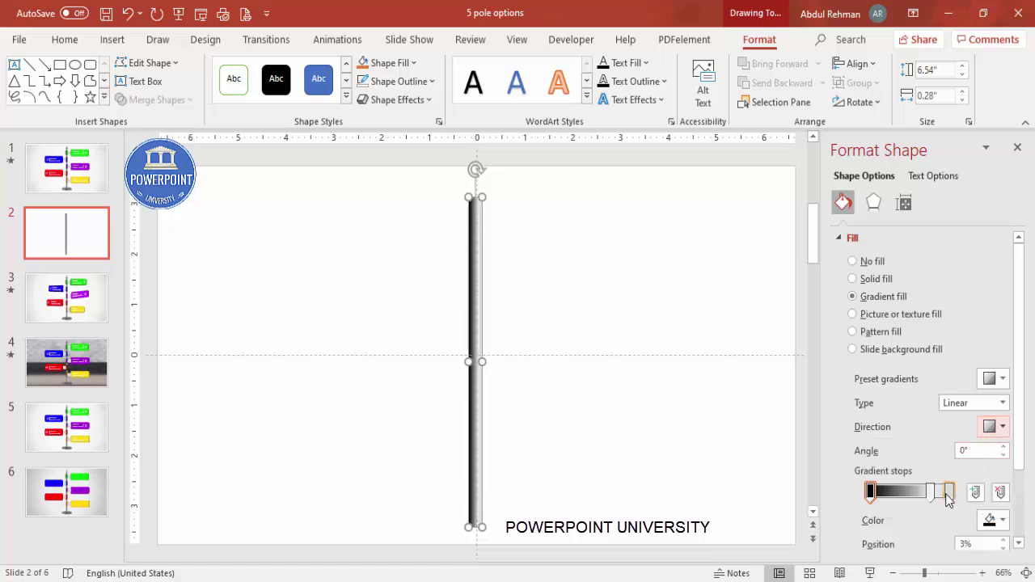
drag(932, 496, 918, 496)
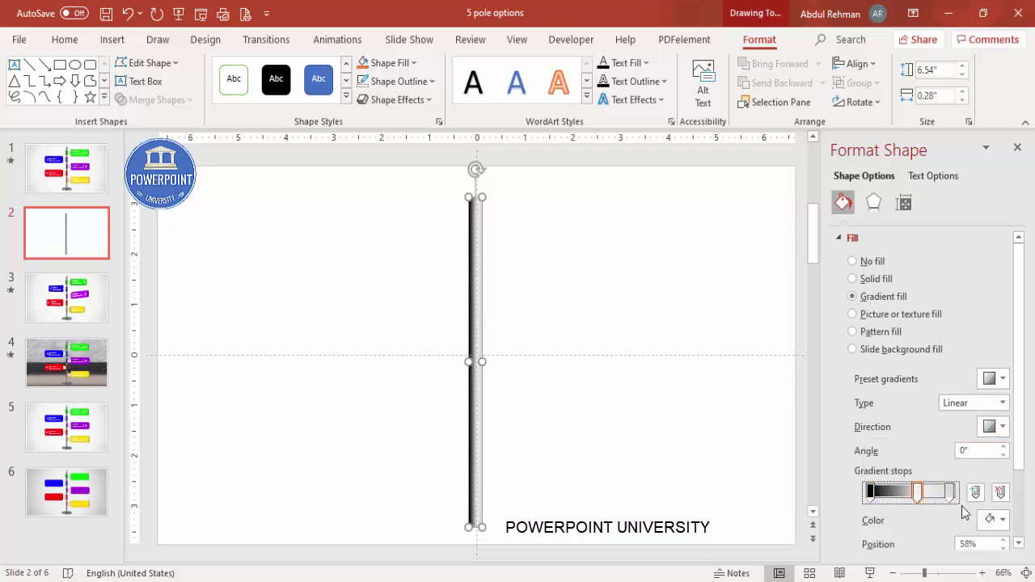
click(994, 519)
click(909, 332)
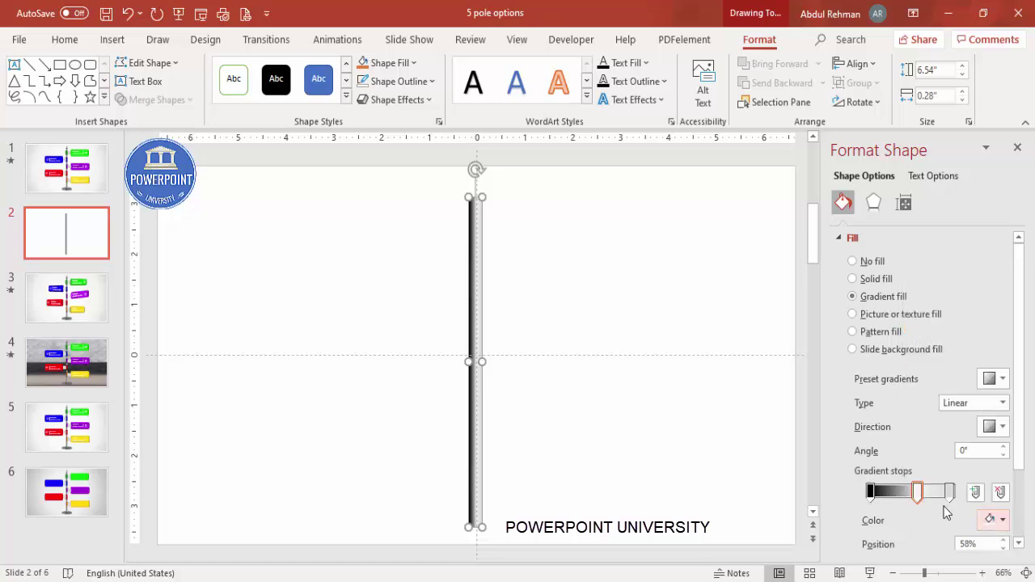
drag(918, 495, 950, 496)
click(993, 521)
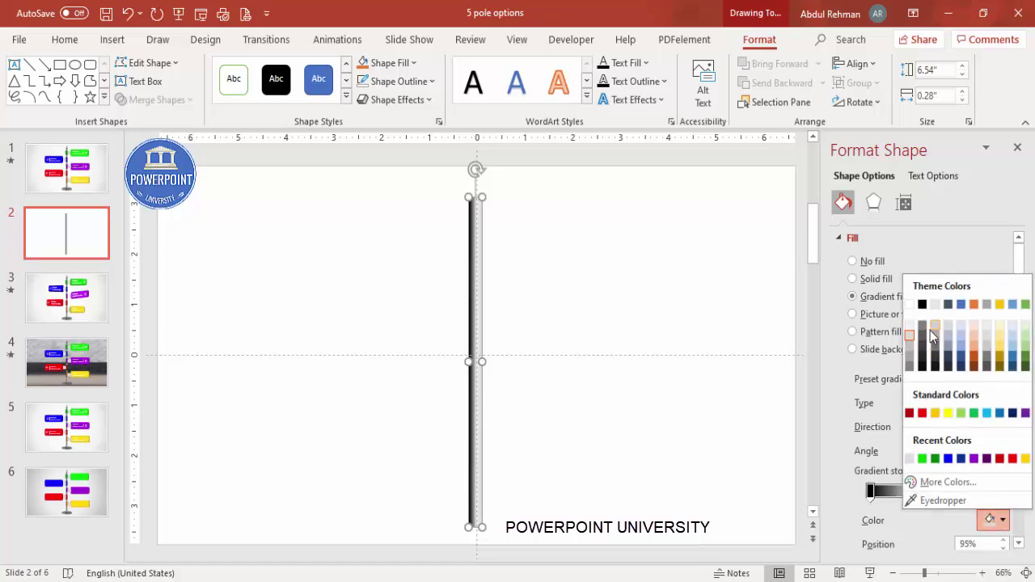
click(923, 365)
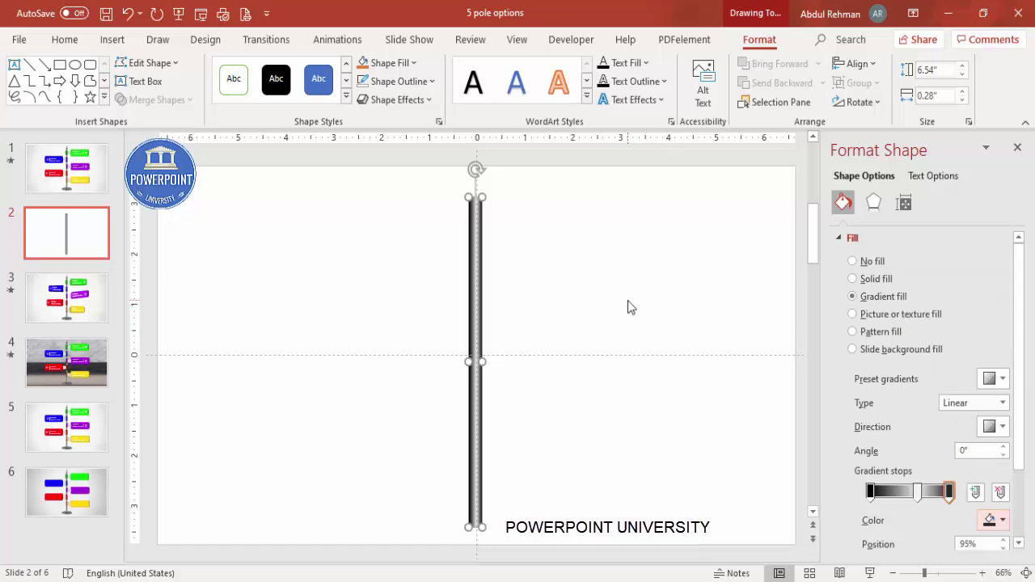
click(509, 270)
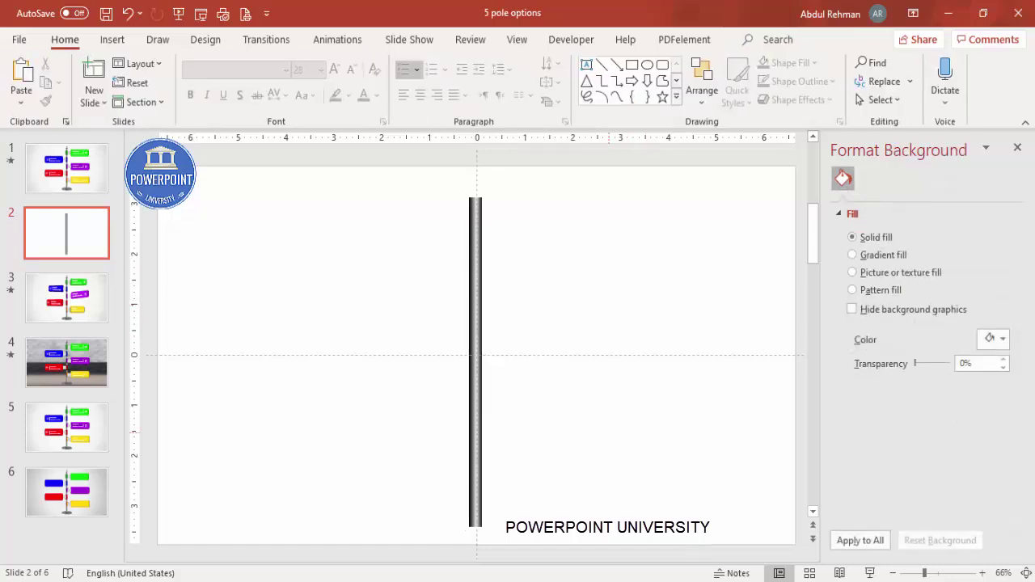
Draw a small outline-free circle and place it on top of the pole.
click(112, 39)
click(243, 77)
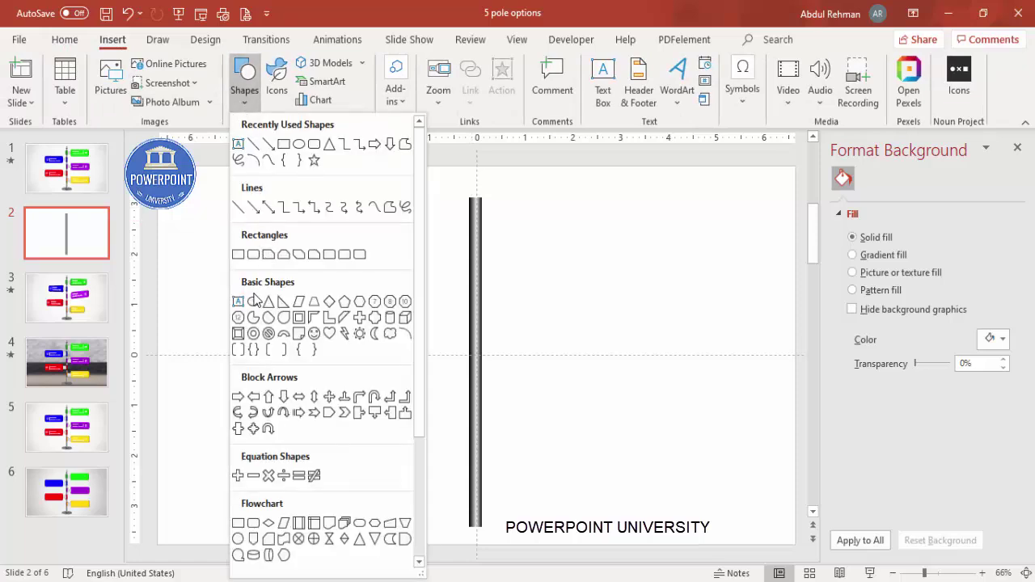
click(254, 303)
drag(360, 227, 373, 245)
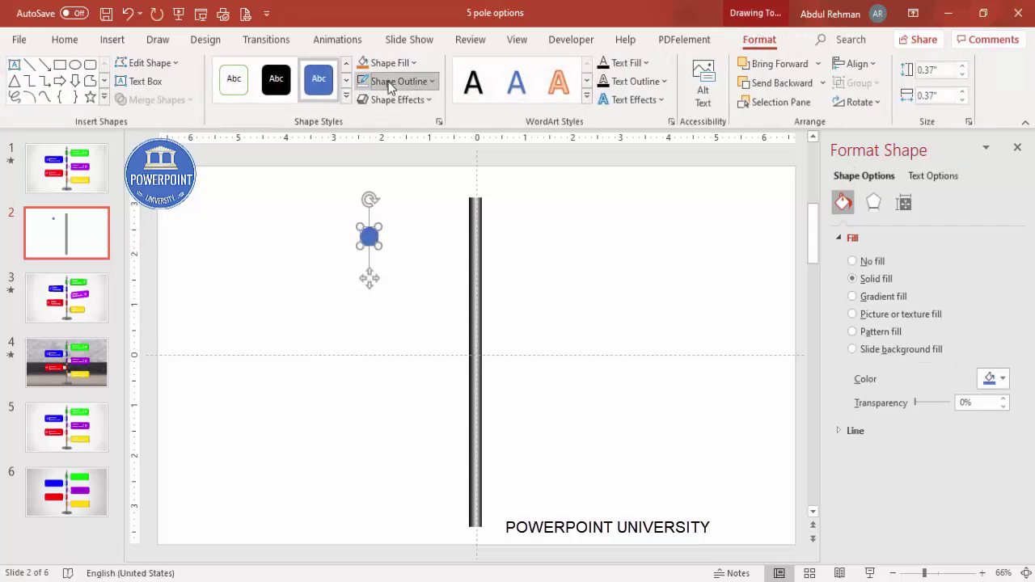
click(393, 81)
click(393, 298)
drag(369, 236, 475, 185)
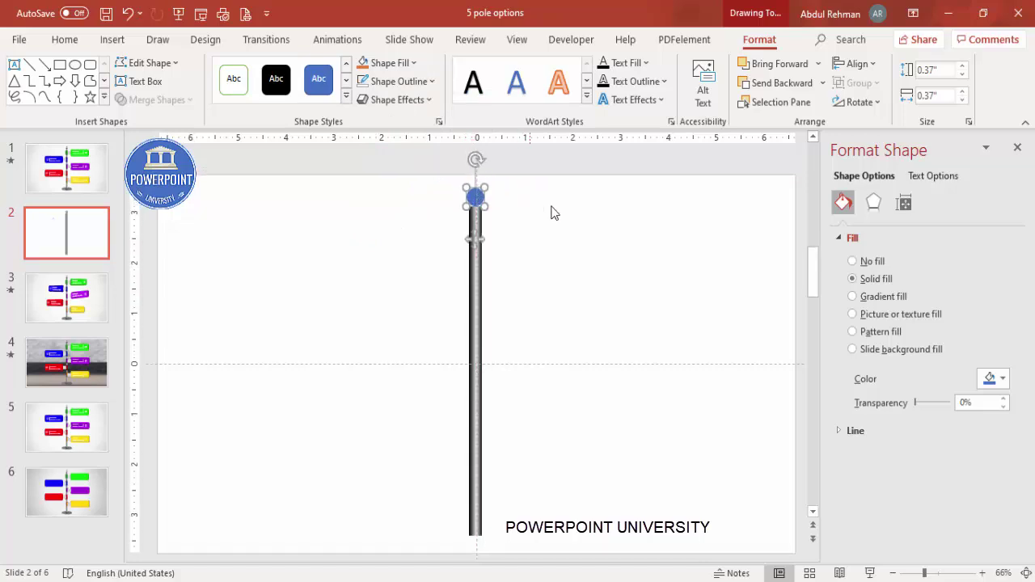
Fill the ball with a radial gradient from the centre, removing the black stop and moving the middle stop to 14%.
click(895, 297)
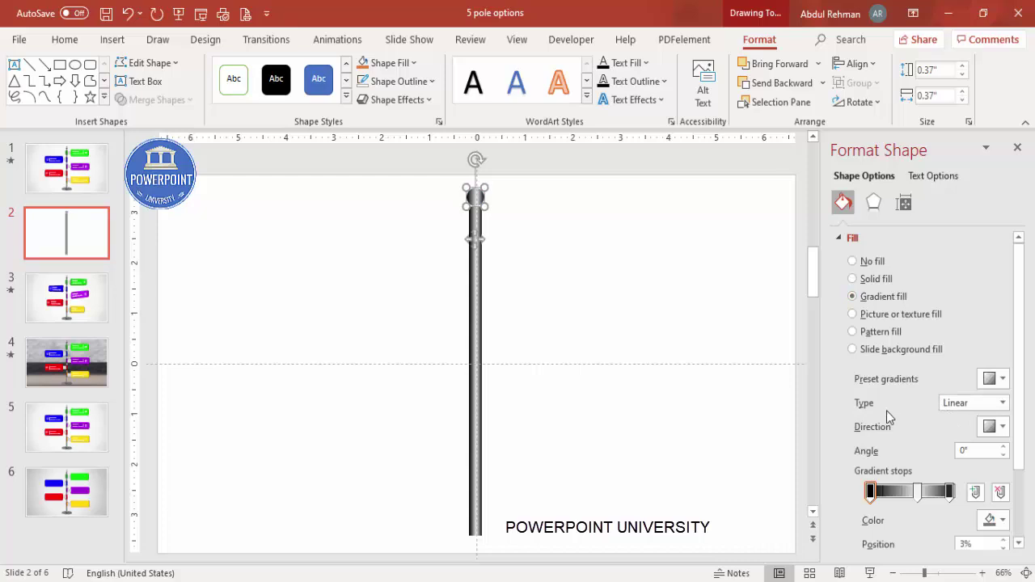
click(956, 403)
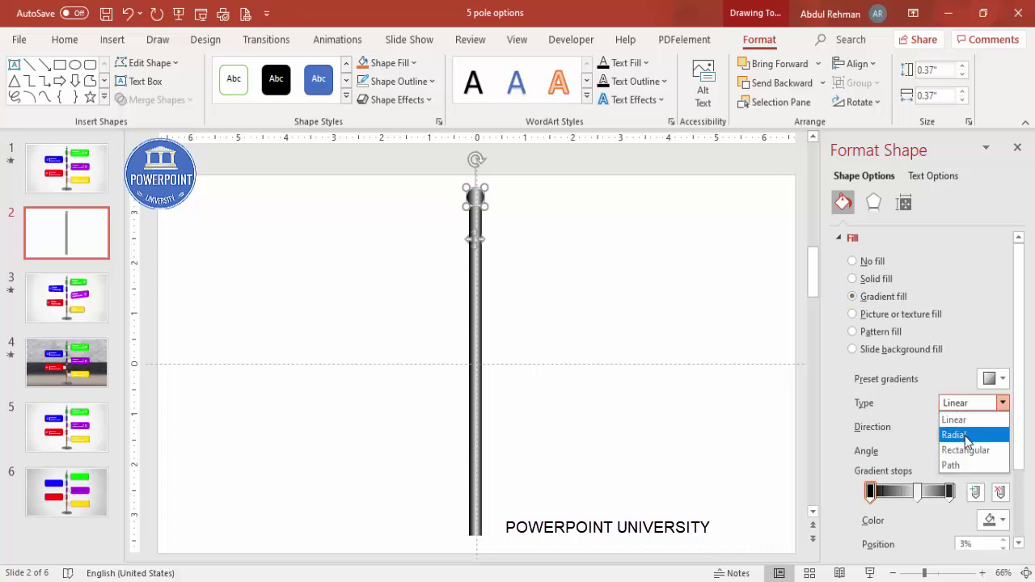
click(969, 436)
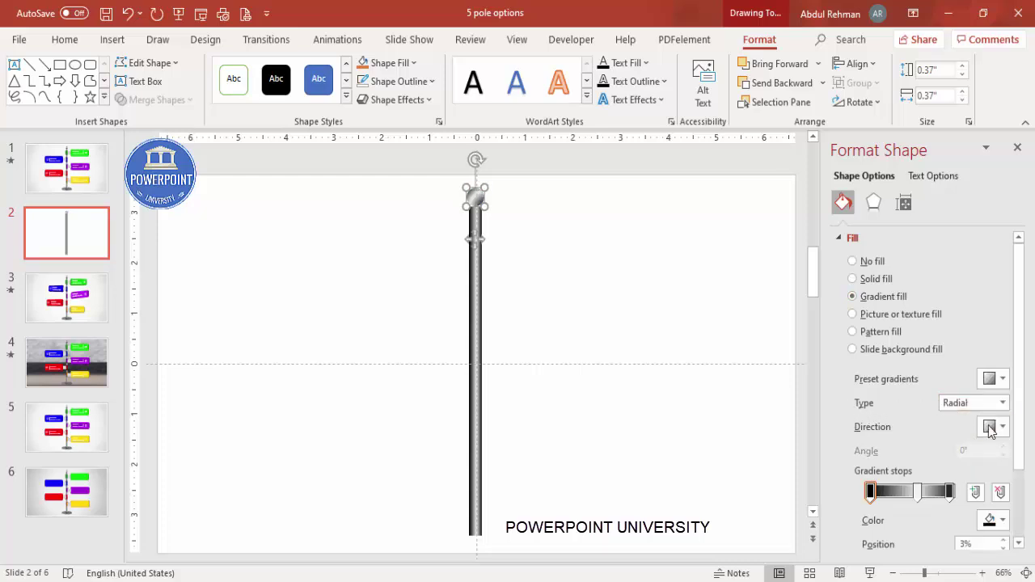
click(1001, 426)
click(944, 464)
click(872, 493)
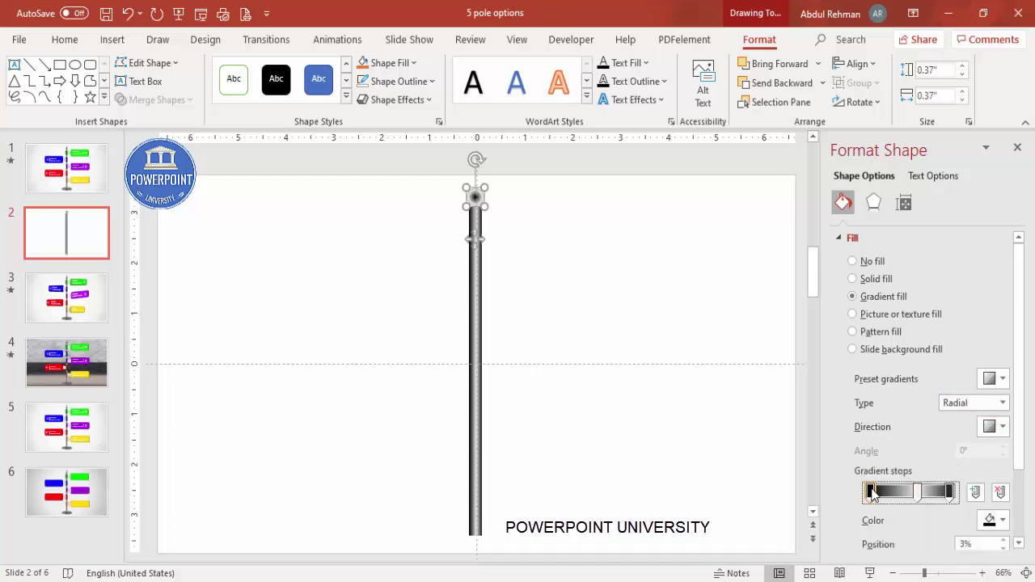
click(1001, 493)
mouse_move(917, 492)
mouse_down()
mouse_move(877, 501)
mouse_move(876, 491)
mouse_up()
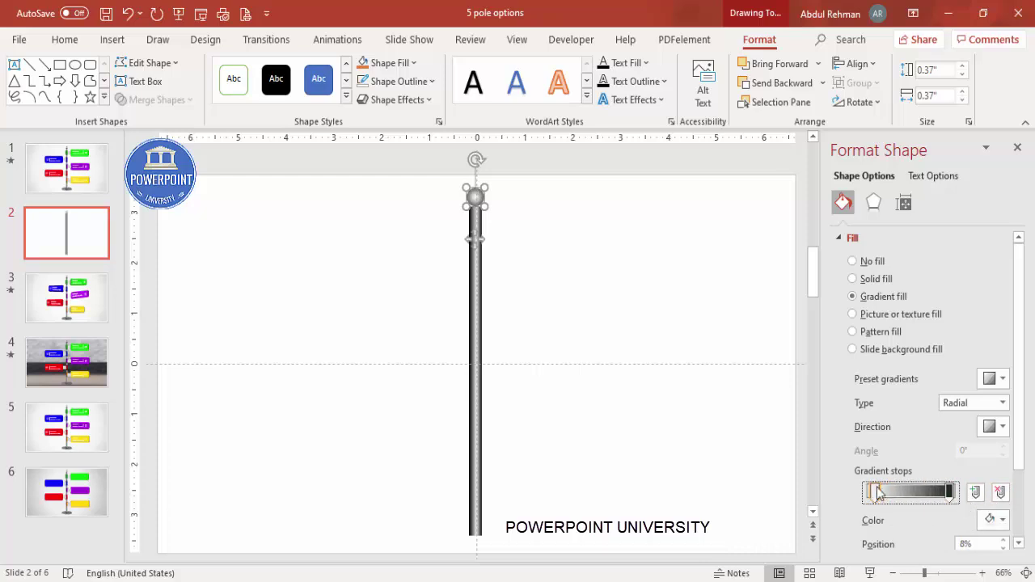
click(626, 297)
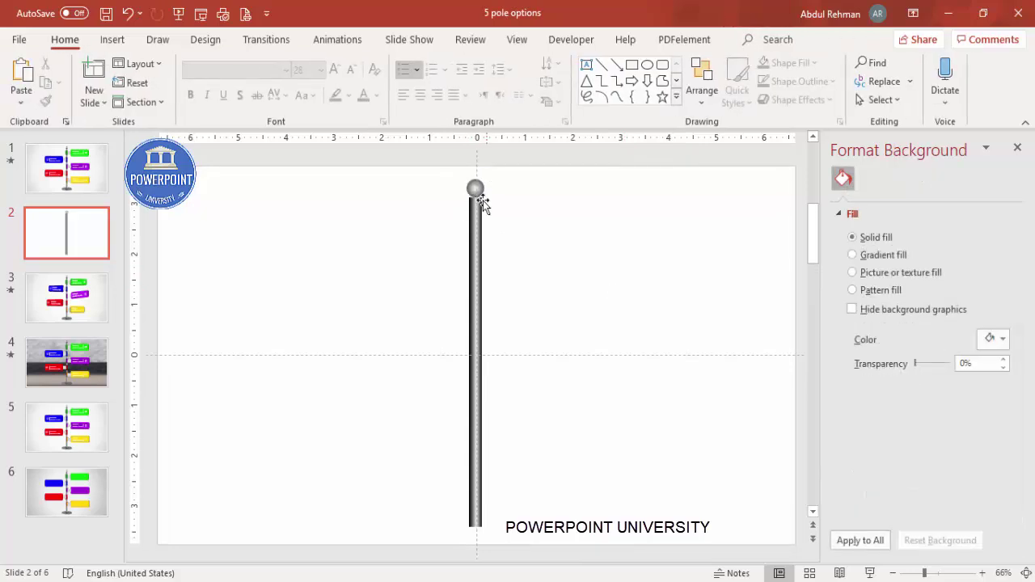
click(516, 39)
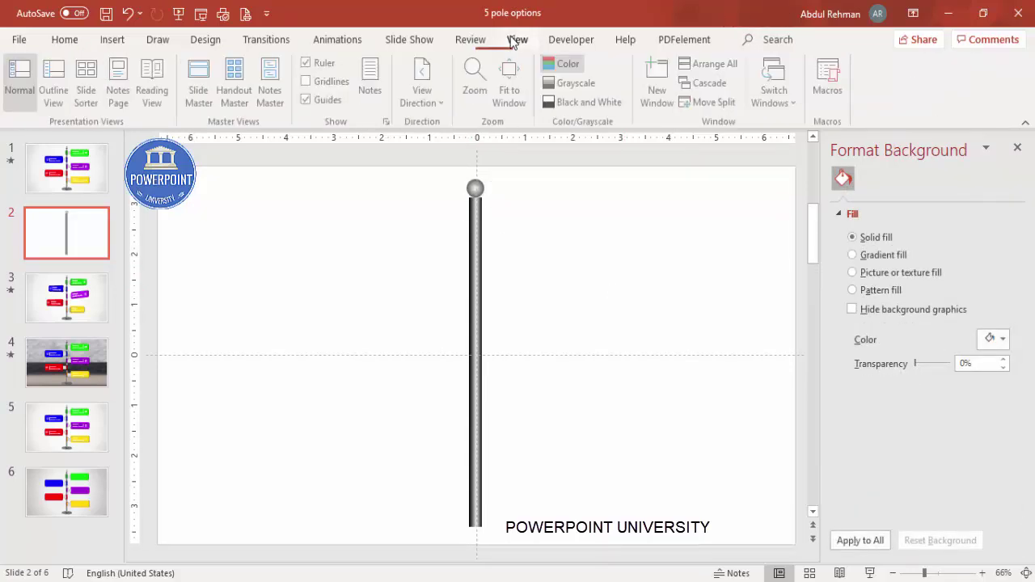
Hide the guides and draw an oval at the foot of the pole.
click(307, 100)
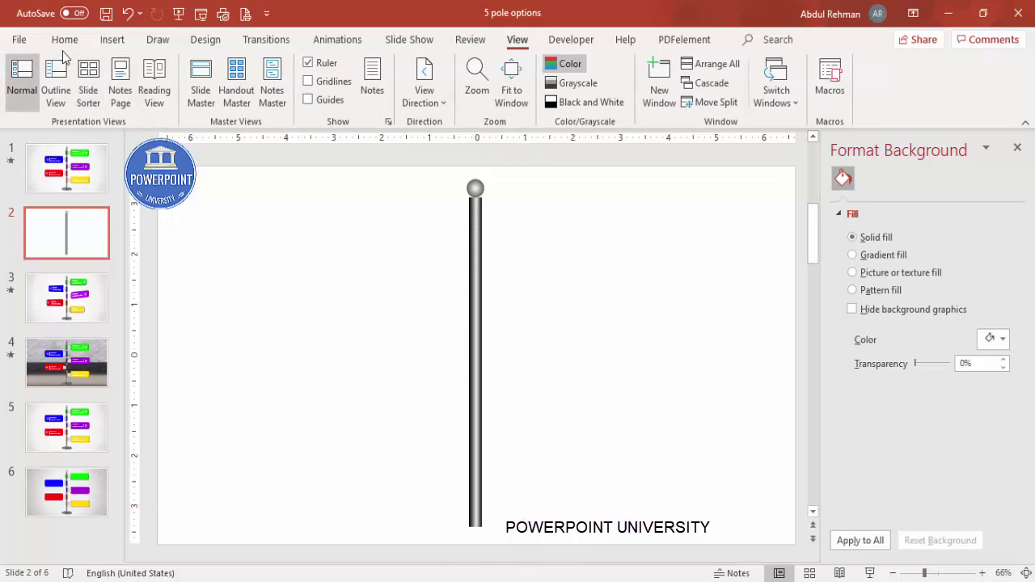
click(112, 40)
click(245, 97)
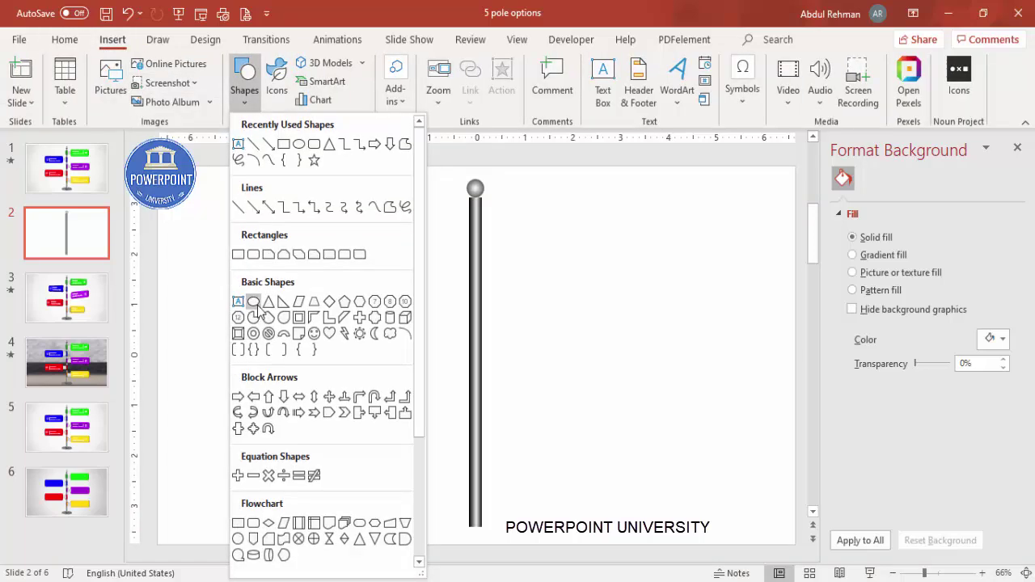
click(254, 304)
drag(443, 486, 508, 540)
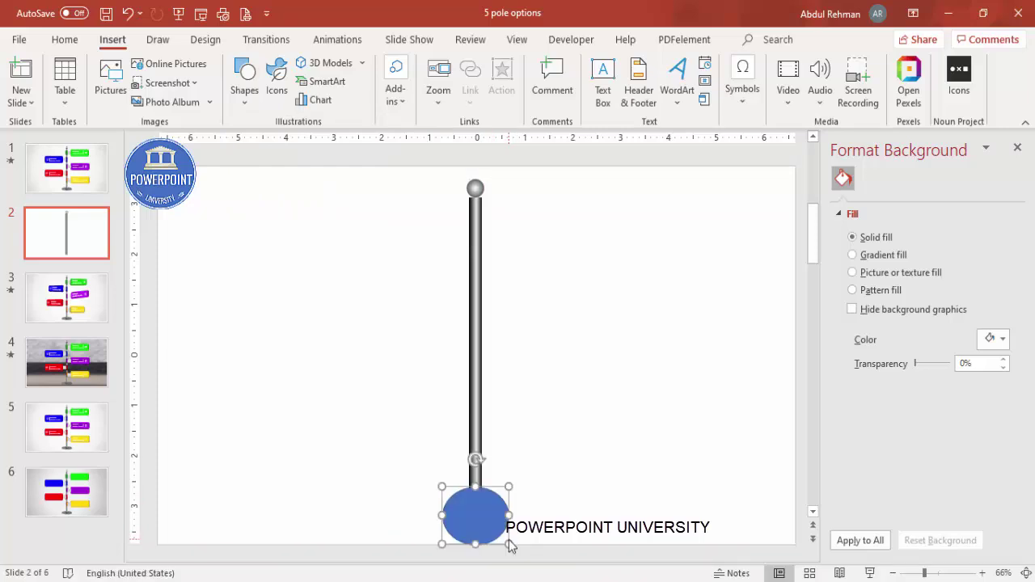
Give the oval no outline, fill it Black, Text 1, Lighter 50%, and send it to the back.
click(396, 81)
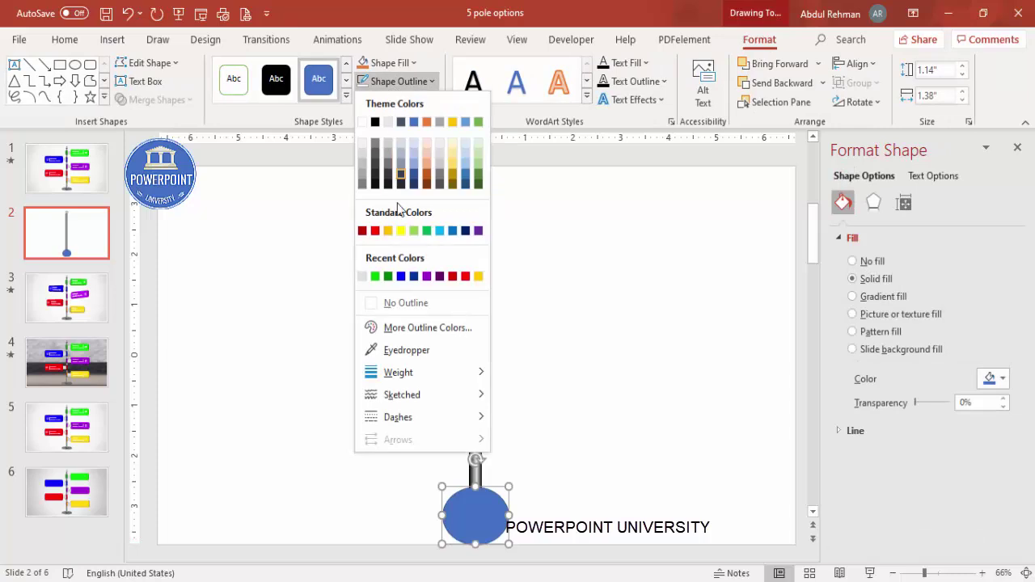
click(402, 303)
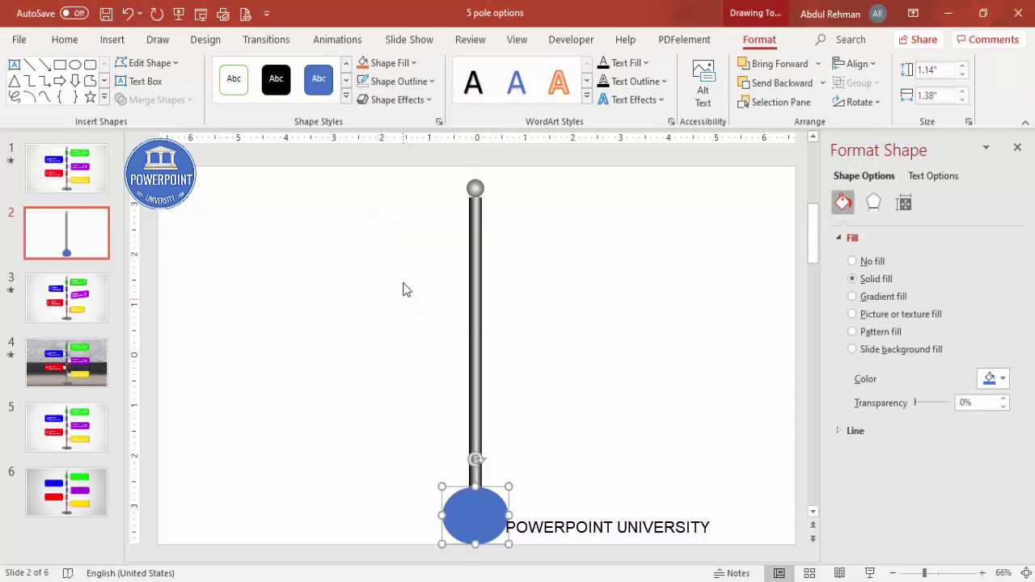
click(402, 66)
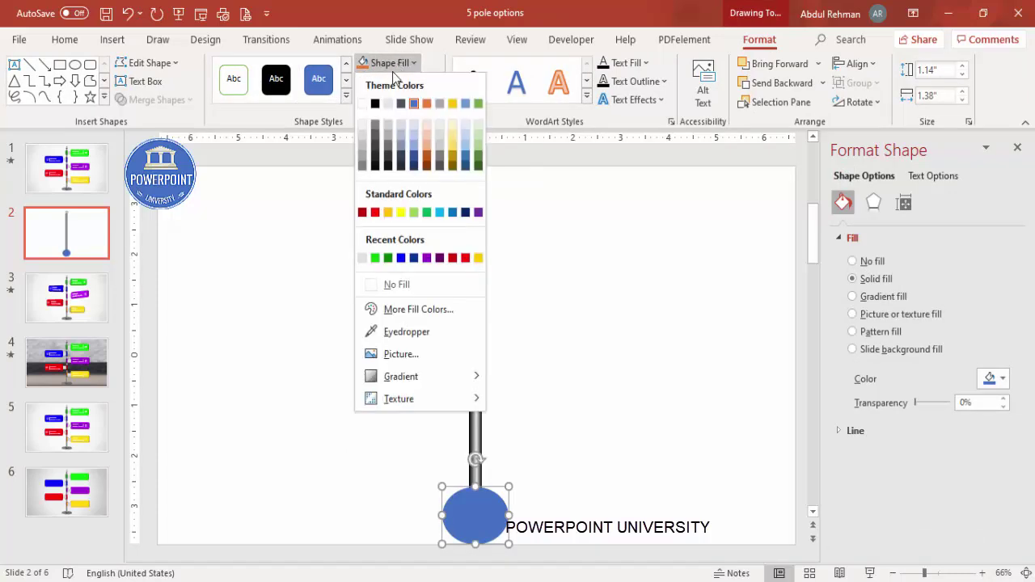
click(375, 129)
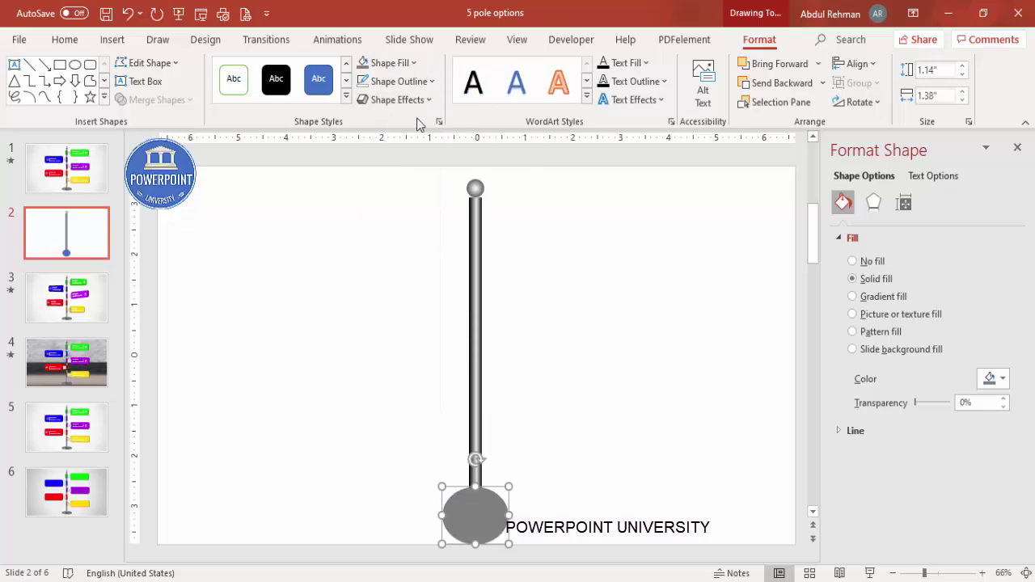
click(822, 83)
click(809, 128)
click(873, 205)
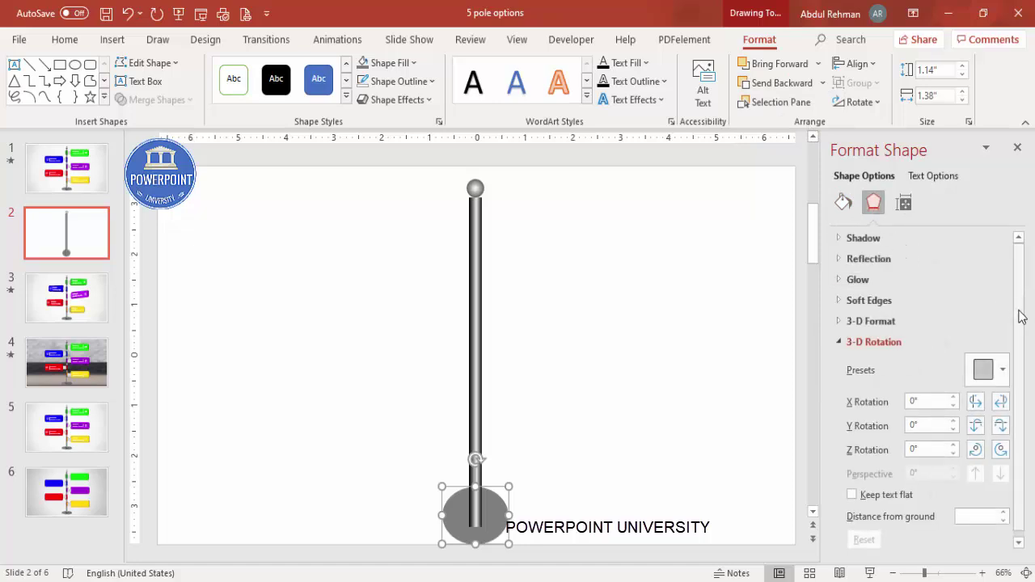
Tilt the base with Perspective: Relaxed Moderately, set 7 pt depth and flatten it to 0.8" tall.
click(839, 343)
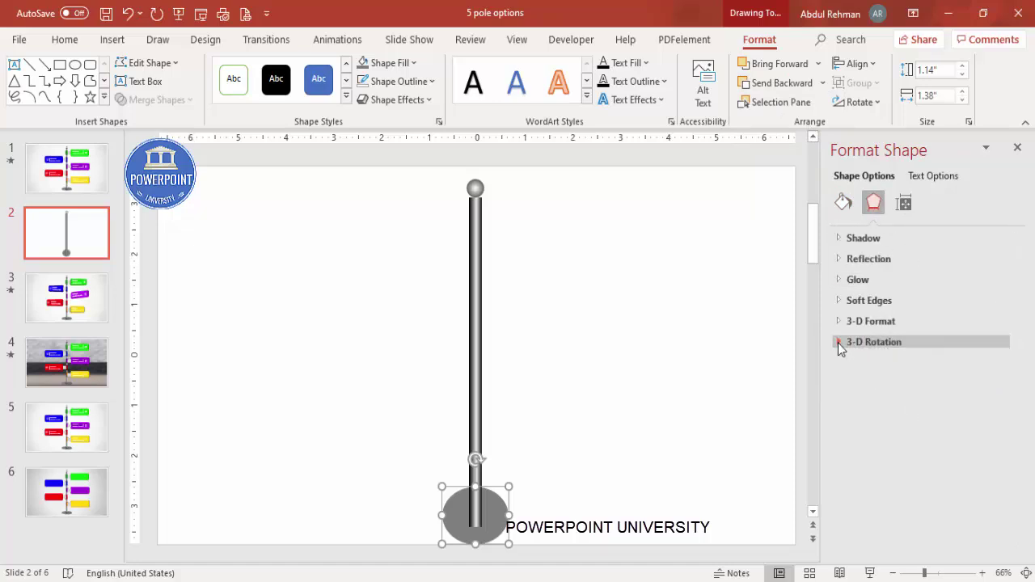
click(983, 370)
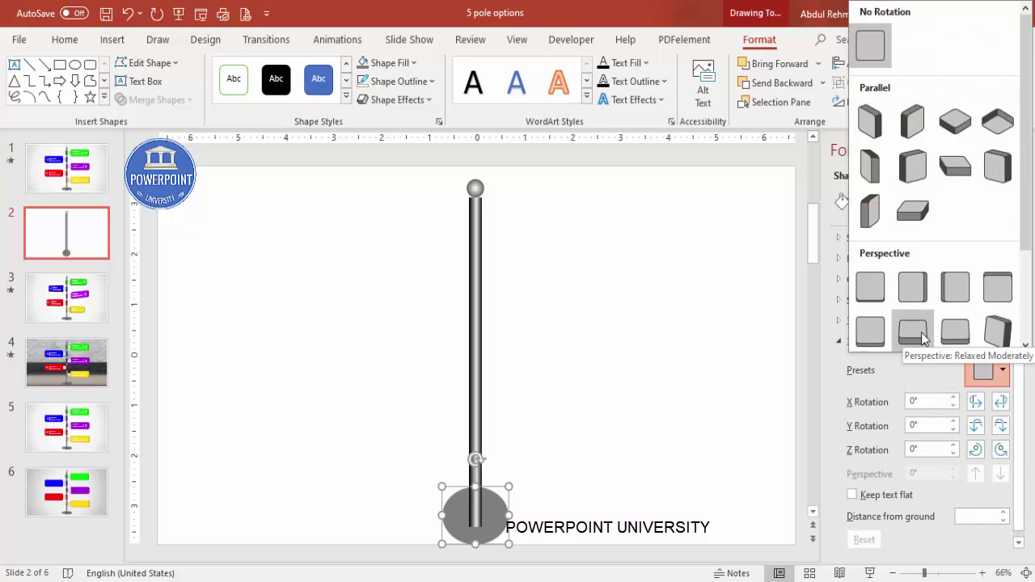
click(922, 333)
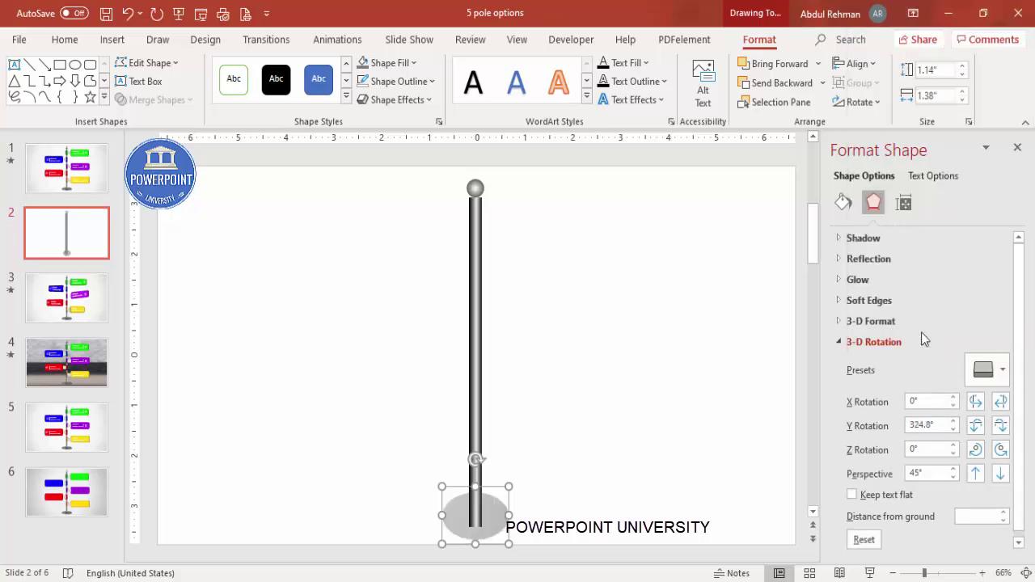
click(920, 324)
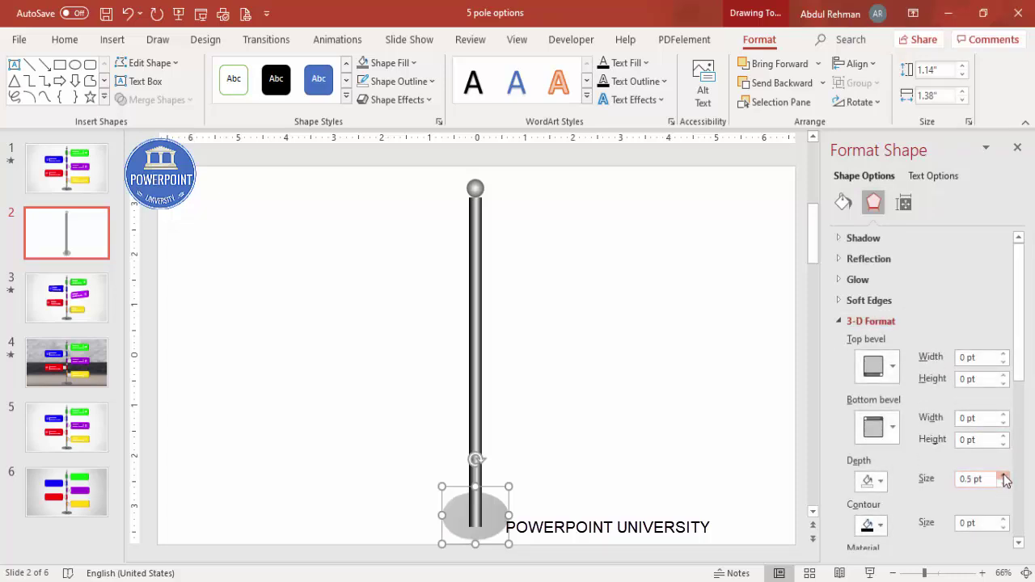
click(1002, 476)
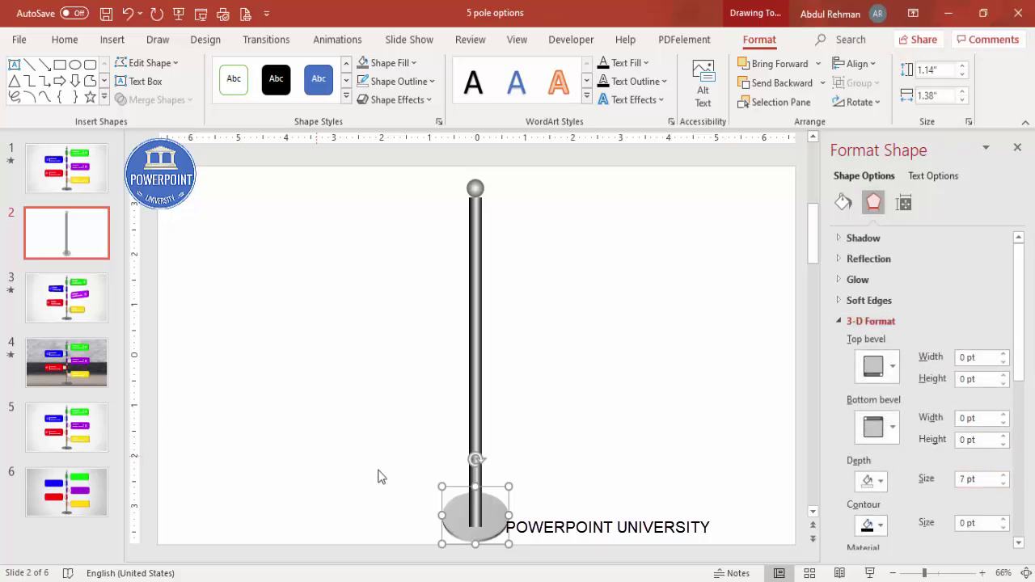
drag(475, 487, 496, 528)
Fill the base disc with dark grey and nudge it into alignment under the pole.
click(520, 503)
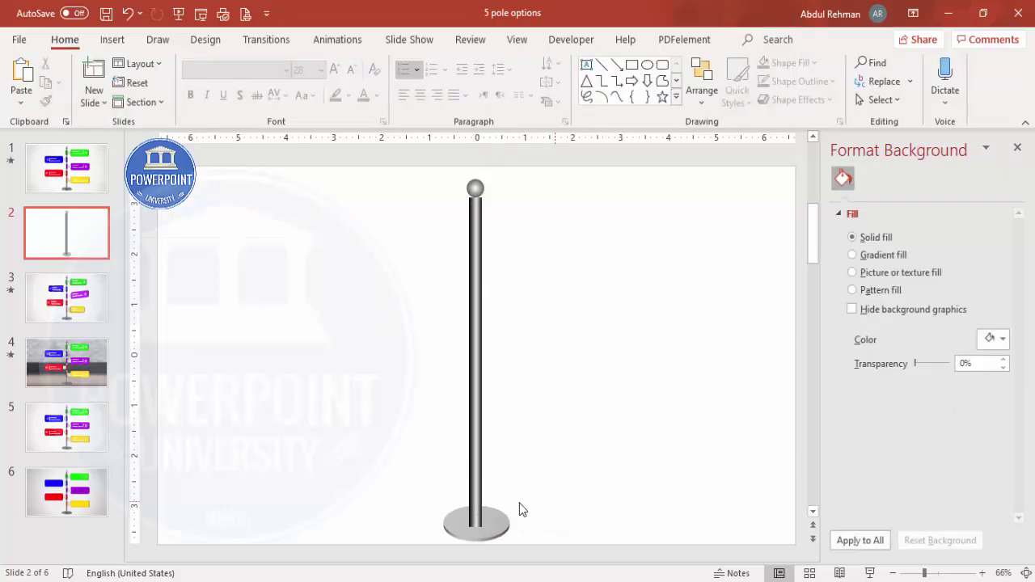
click(501, 521)
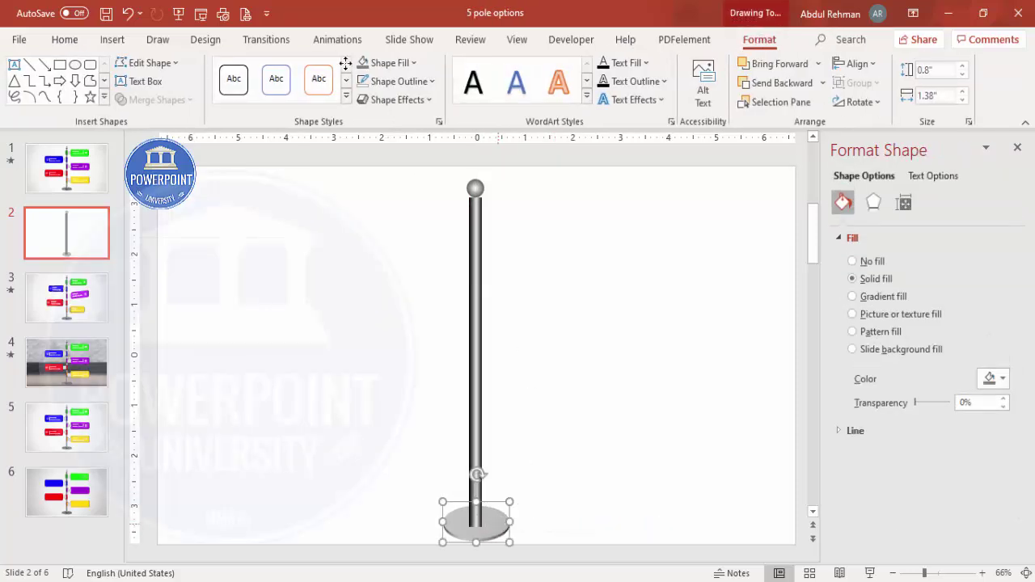
click(386, 63)
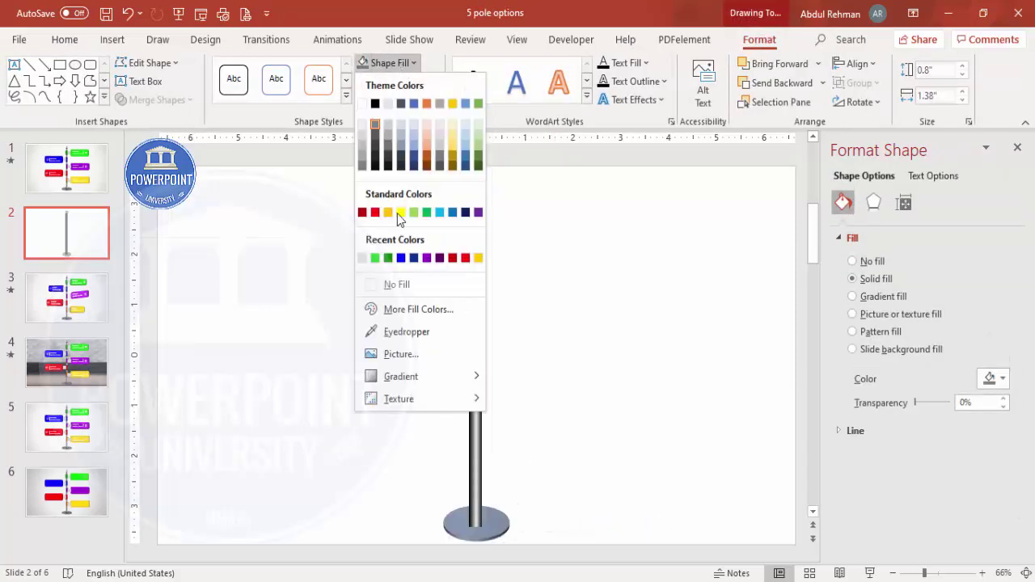
click(375, 166)
key(ctrl+Left)
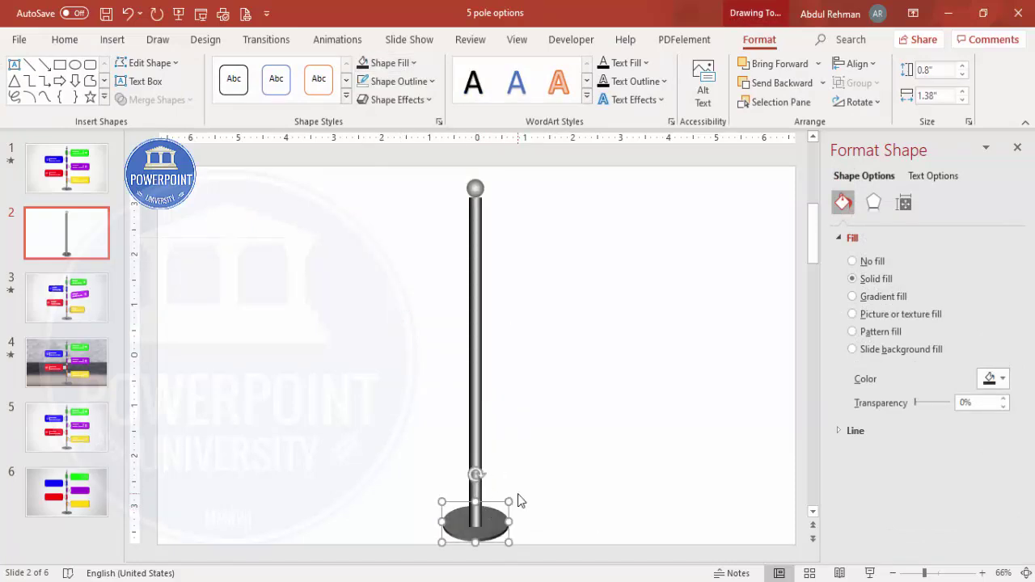
key(ctrl+Down)
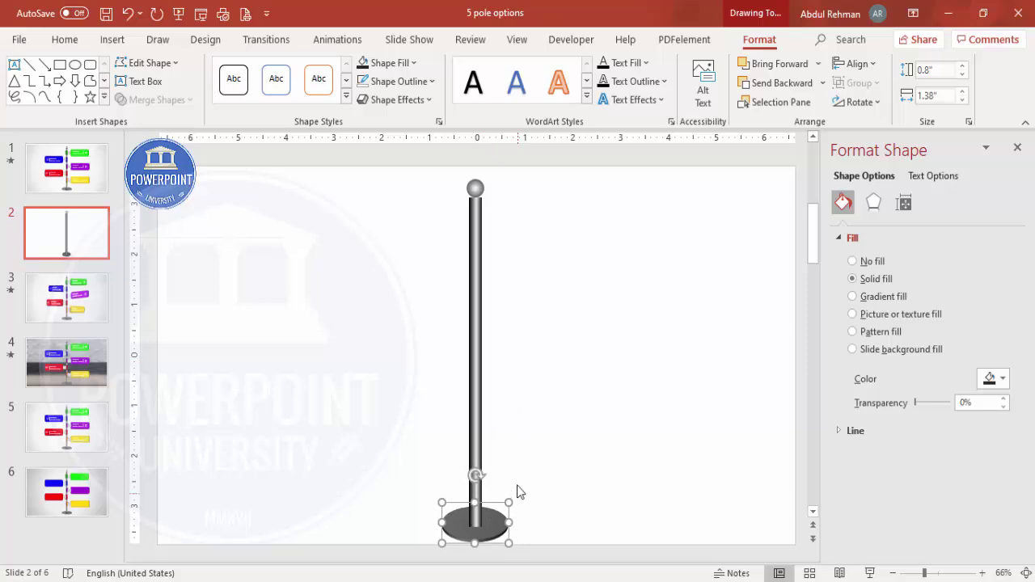
click(517, 444)
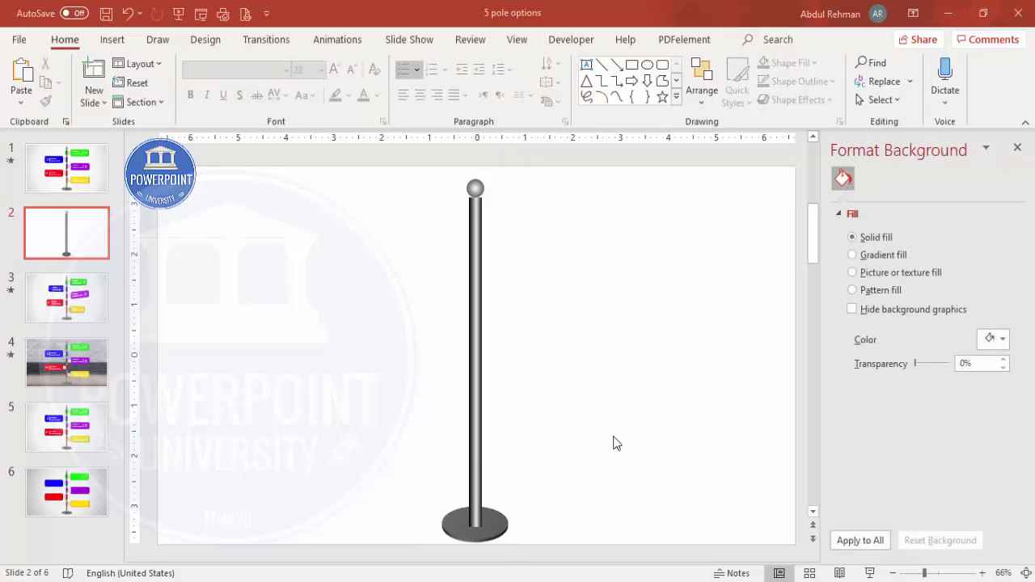
Draw a rounded-rectangle board right of the pole with no outline and a red fill.
click(111, 40)
click(244, 81)
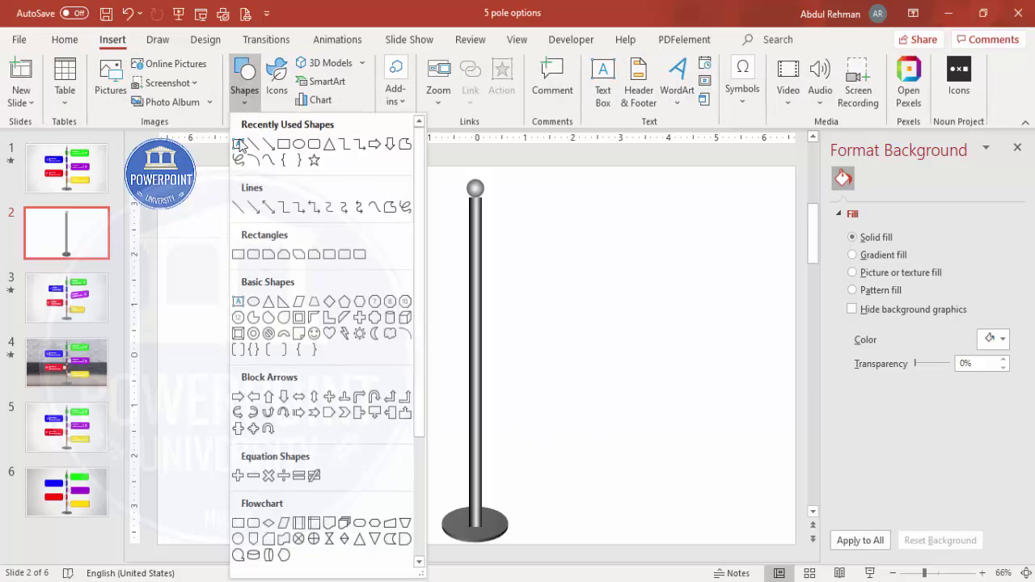
click(253, 255)
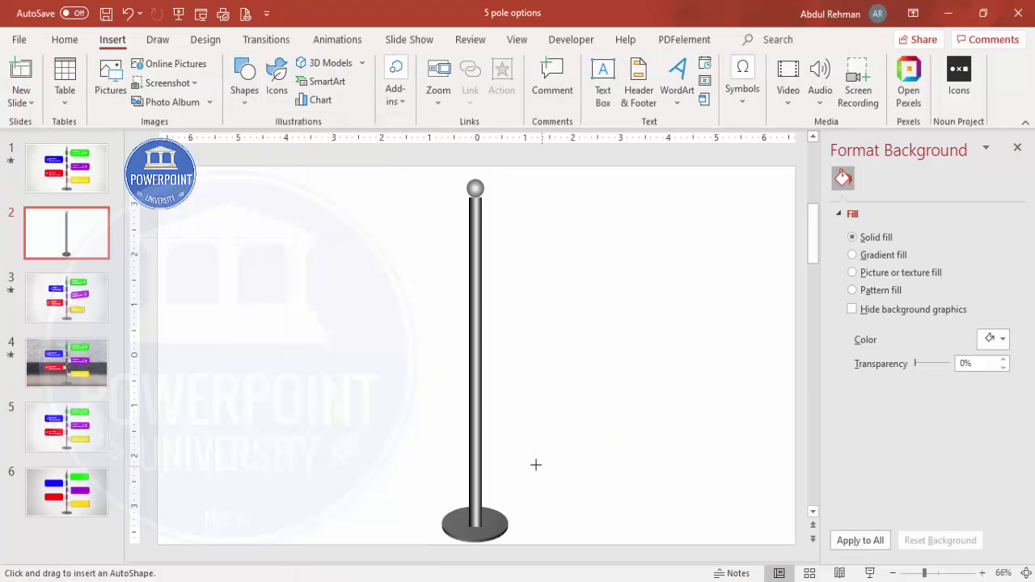
drag(502, 427, 676, 478)
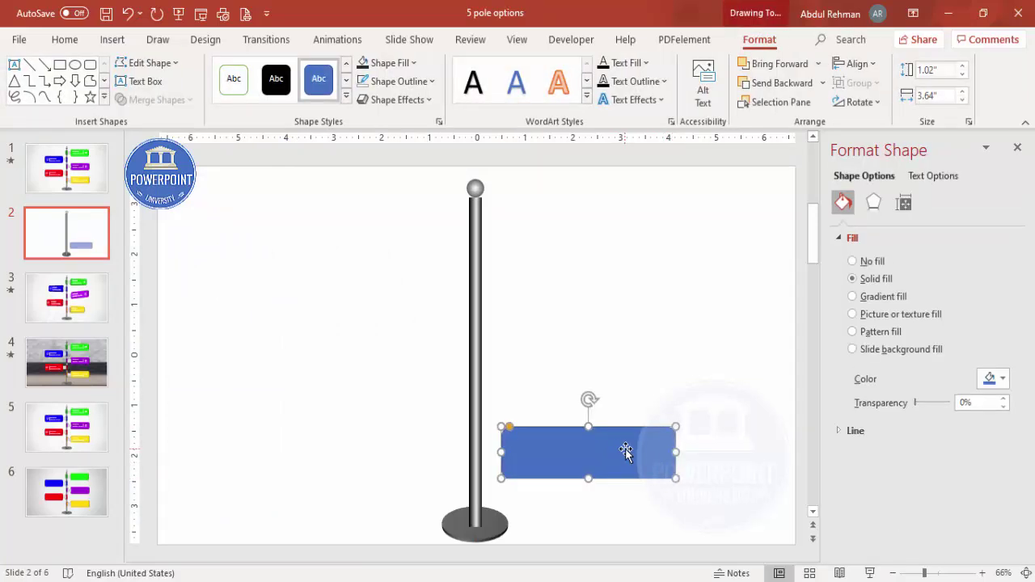
drag(626, 449, 625, 448)
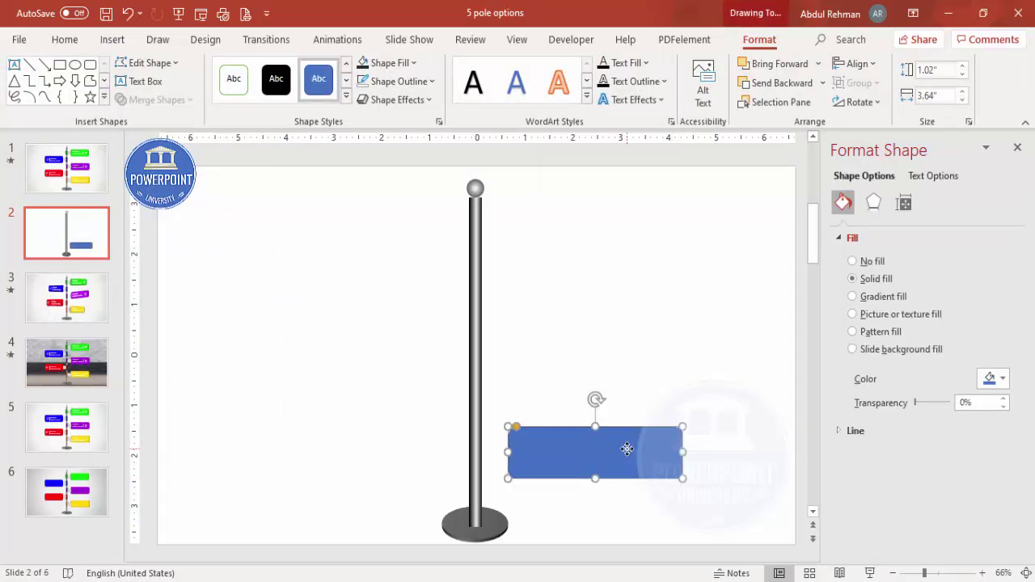
click(414, 81)
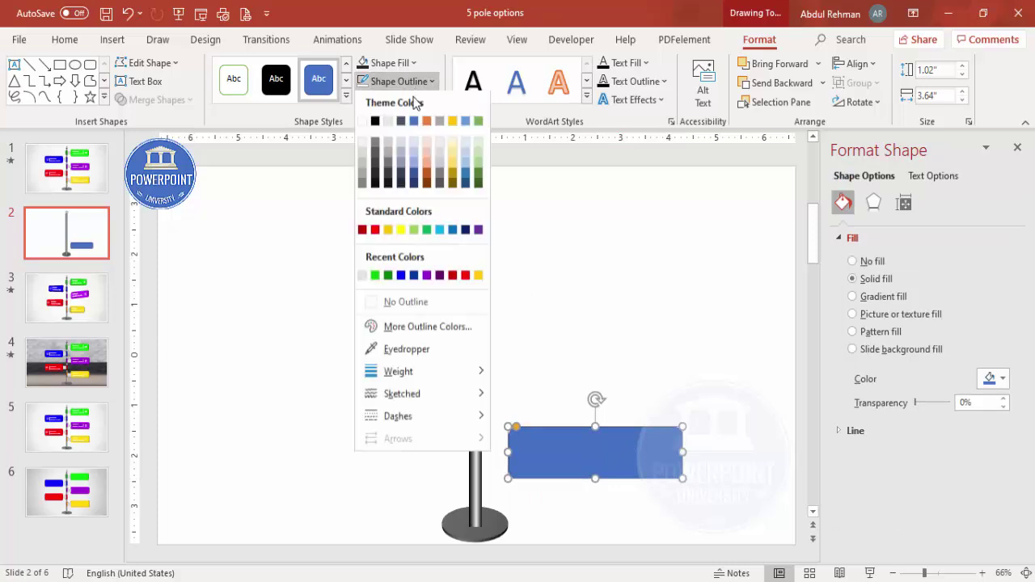
click(423, 303)
click(410, 66)
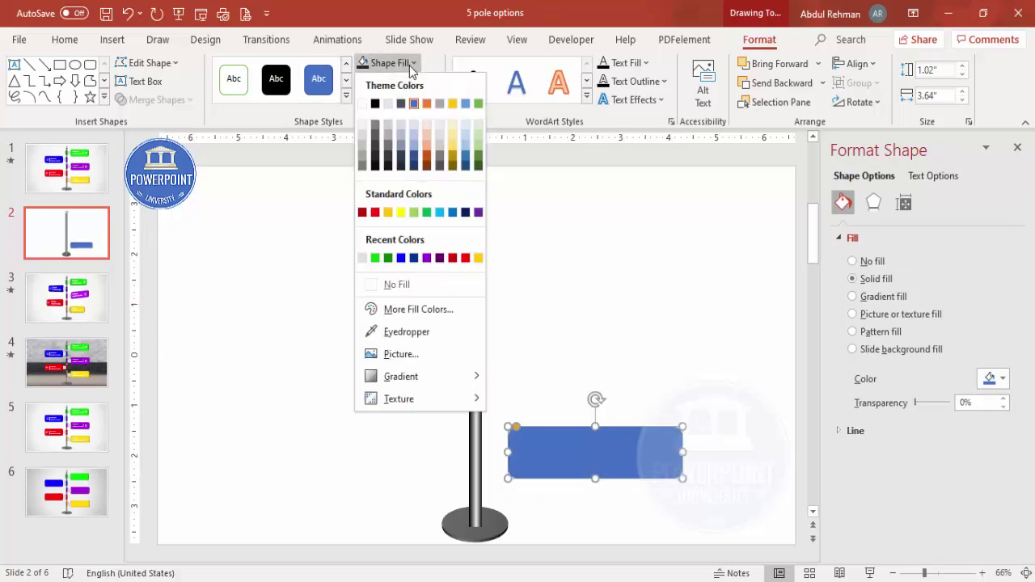
click(466, 258)
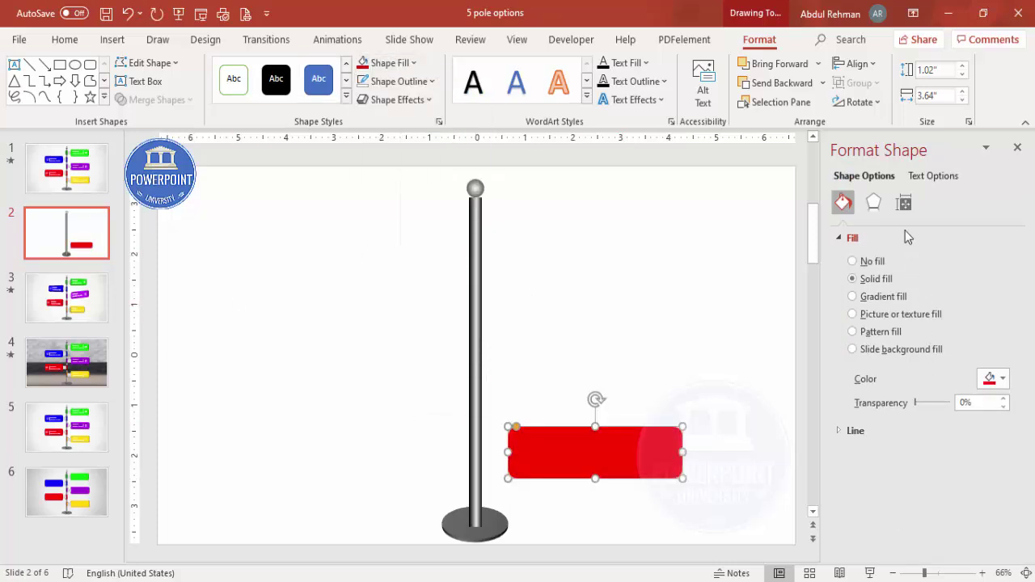
Give the sign board an 11 pt top bevel.
click(875, 207)
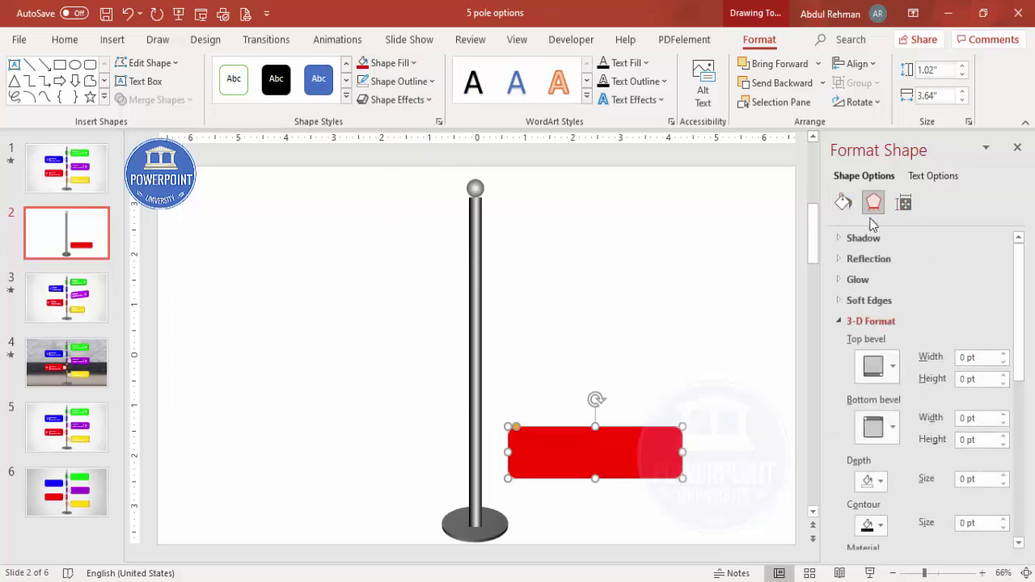
click(876, 368)
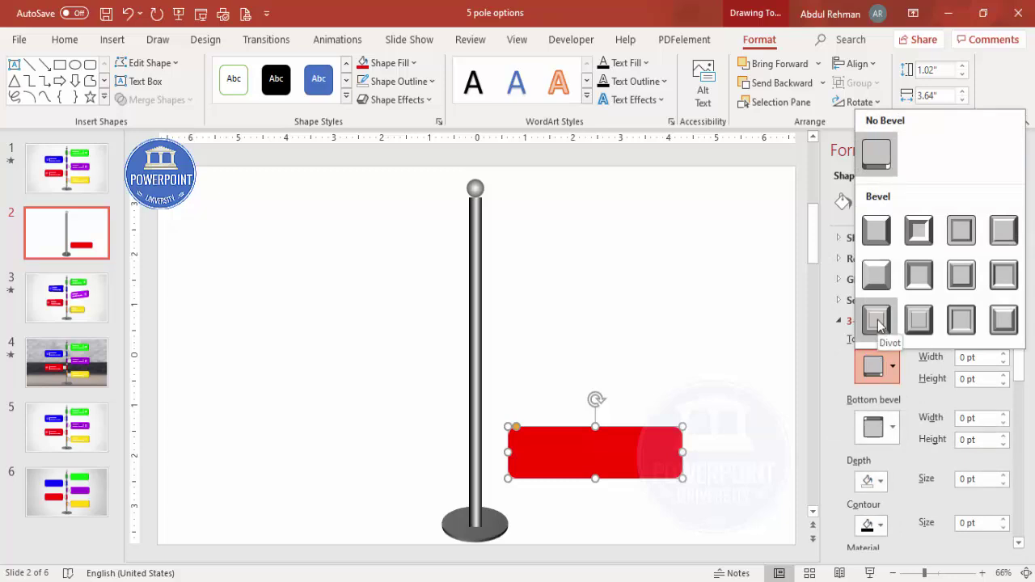
click(878, 319)
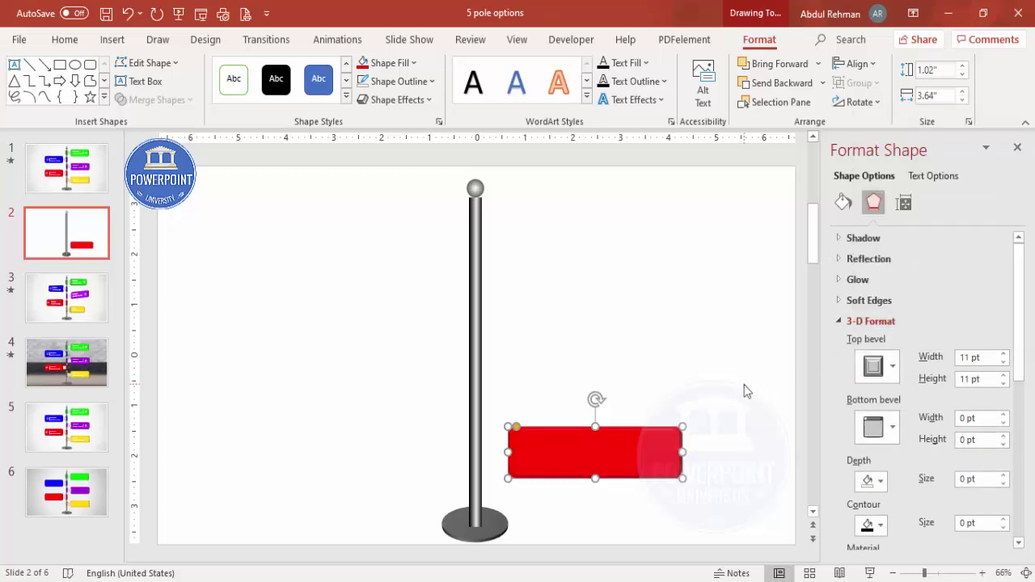
click(876, 366)
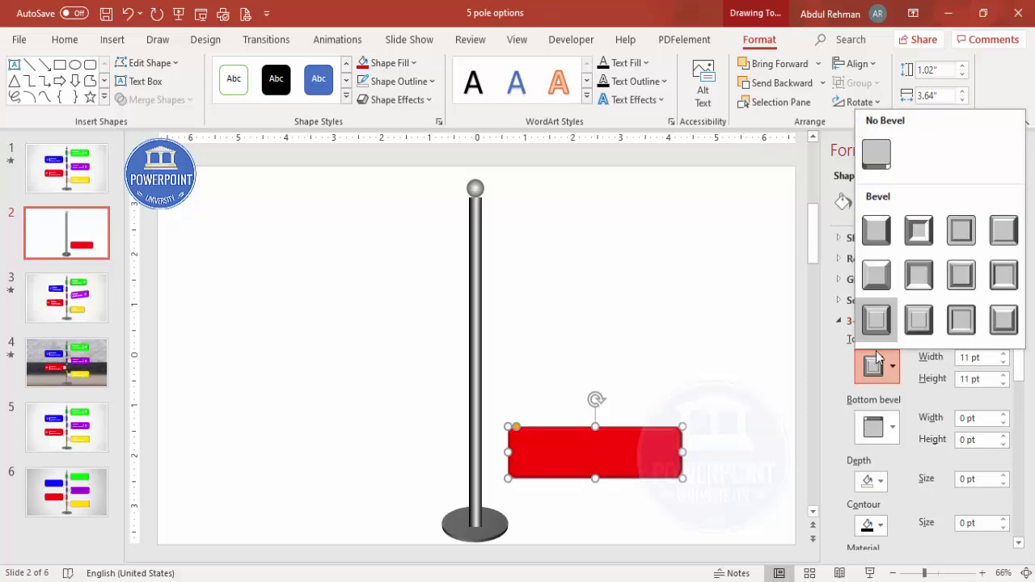
click(916, 321)
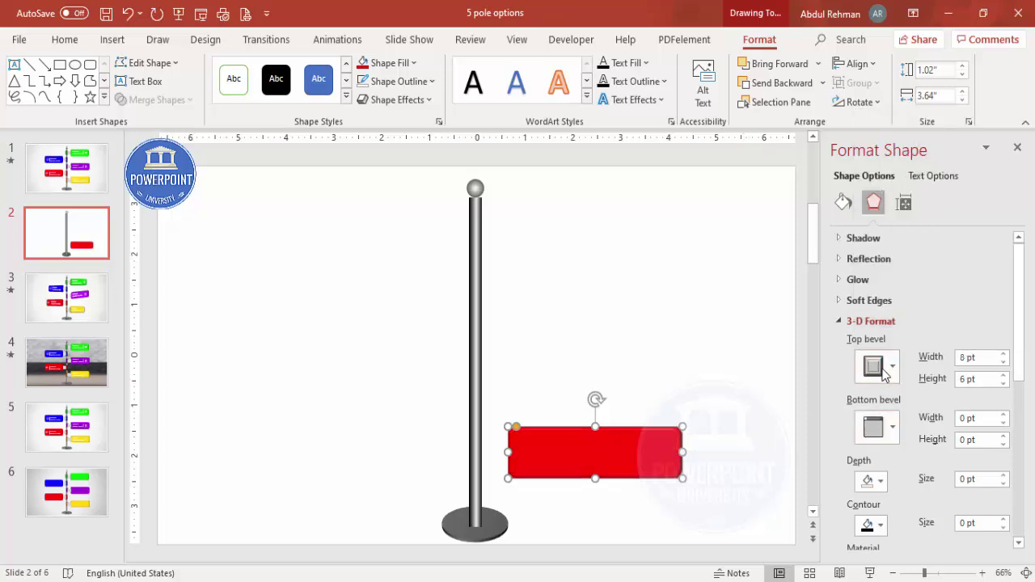
click(881, 366)
click(876, 321)
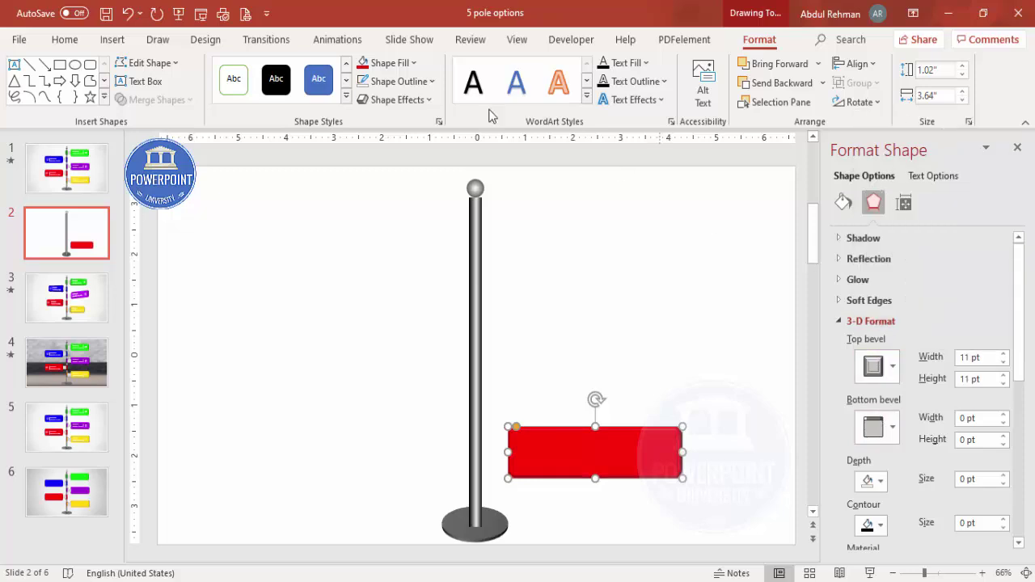
Recolour the sign board standard Green.
click(380, 64)
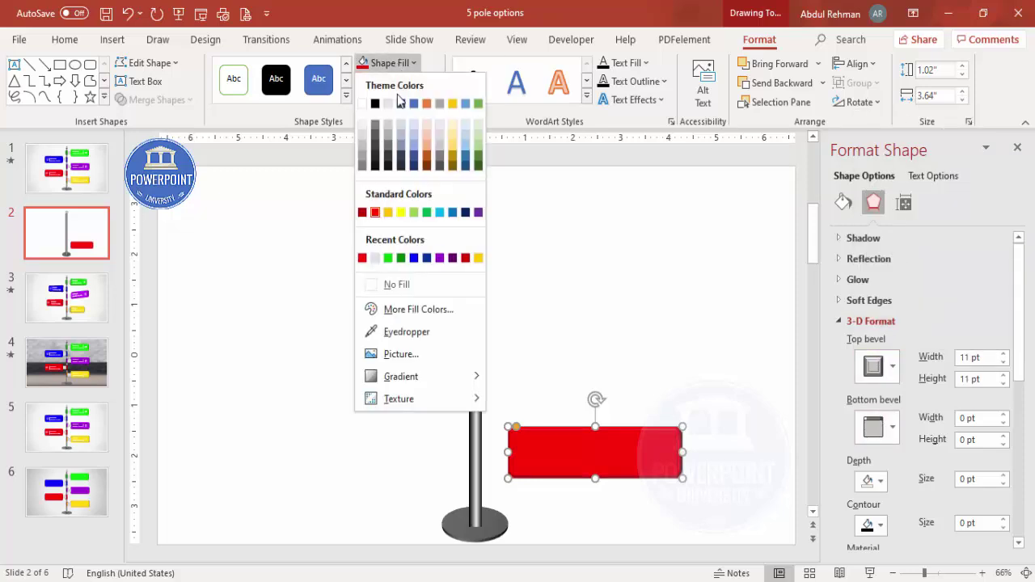
click(428, 212)
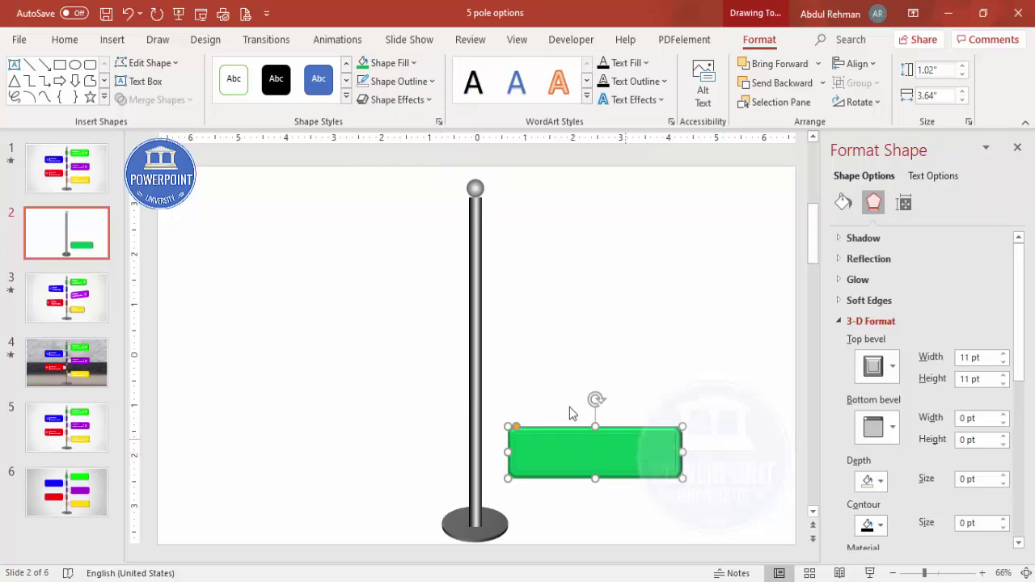
click(333, 295)
click(113, 38)
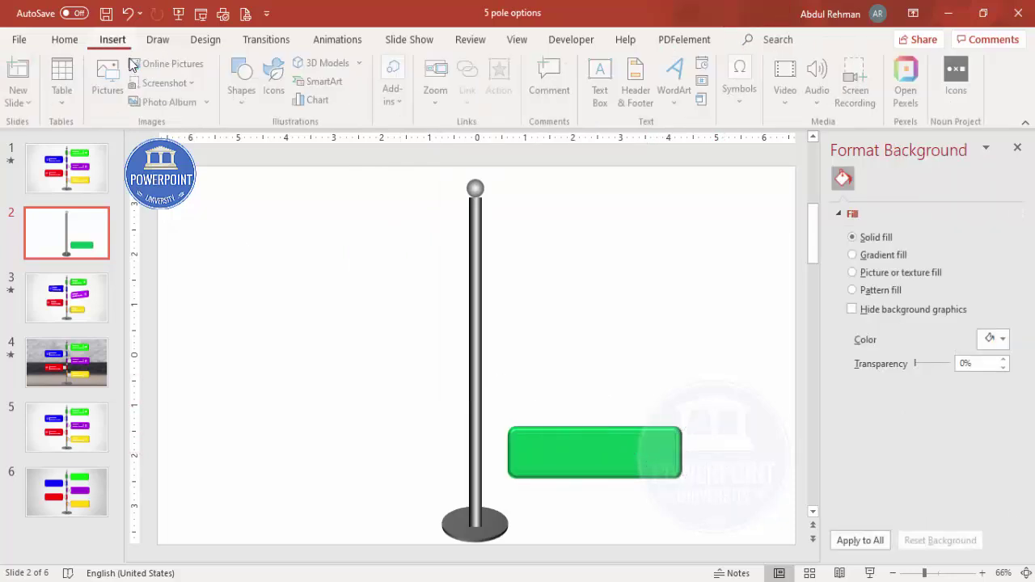
Draw a small light grey, outline-free square joining the pole to the board's left end.
click(241, 104)
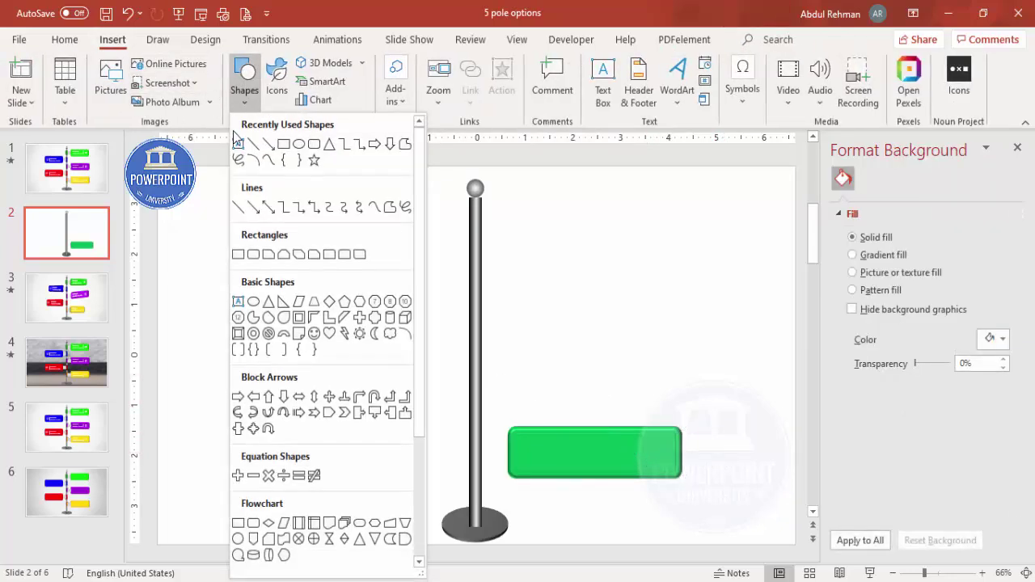
click(237, 255)
drag(483, 436, 511, 461)
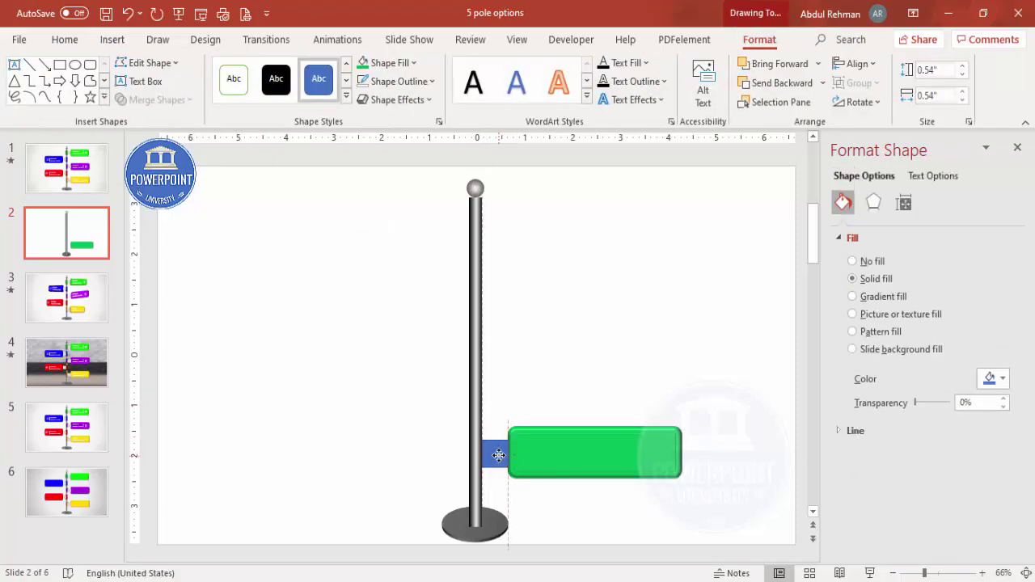
click(400, 81)
click(417, 305)
click(388, 63)
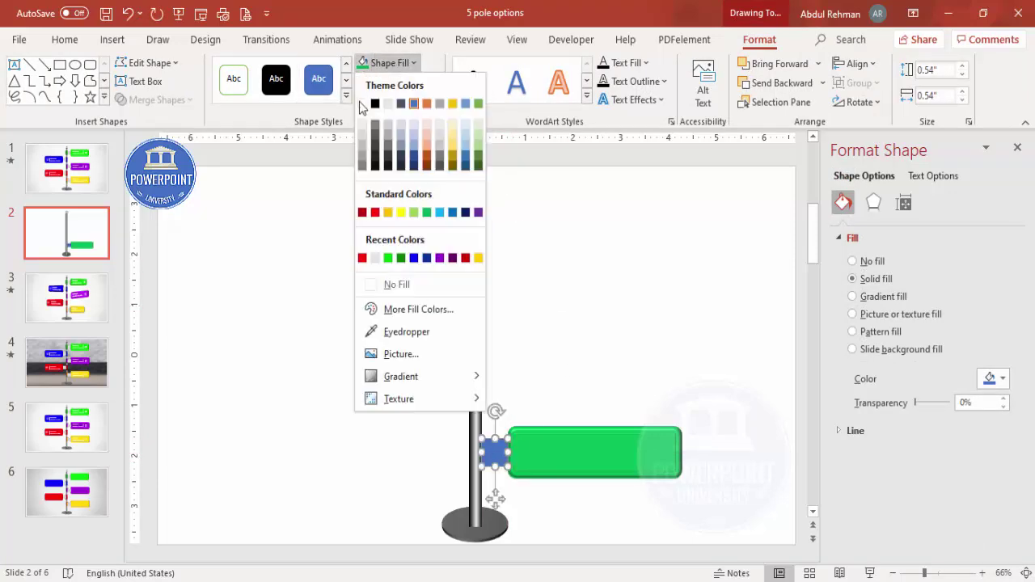
click(361, 148)
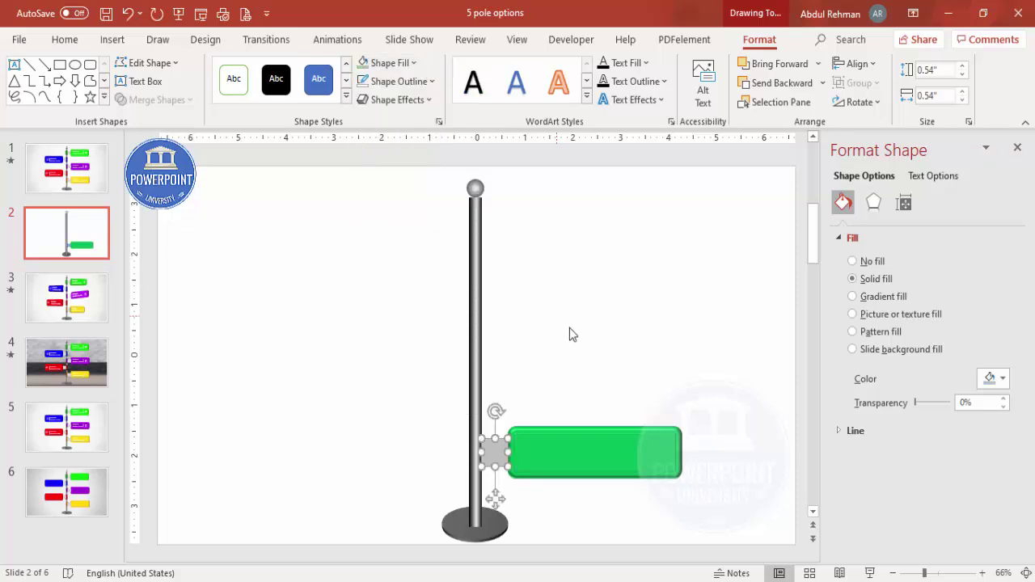
click(545, 354)
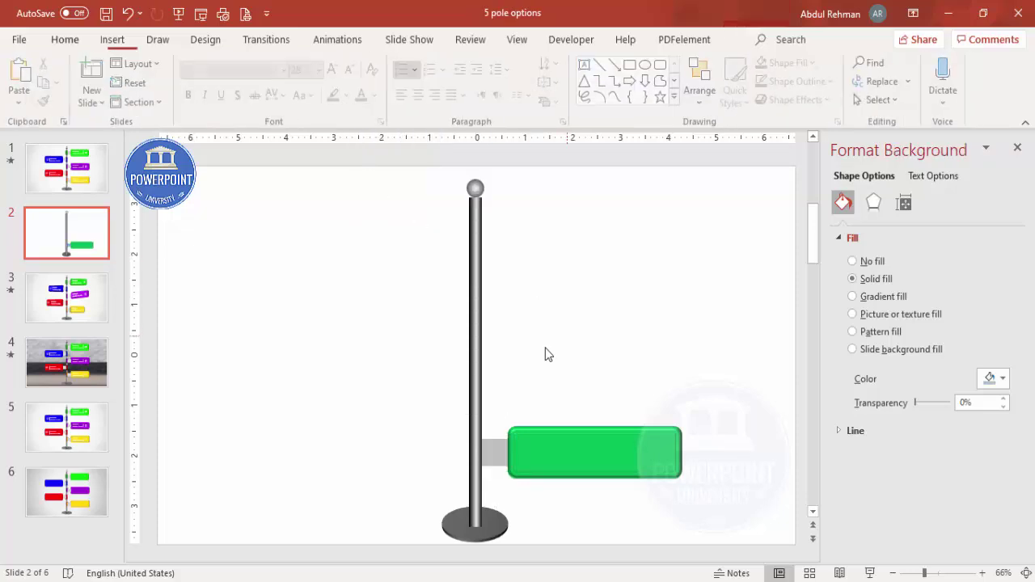
Copy the pole shaft to the right and shrink the copy into a 0.7-inch-high band.
click(477, 368)
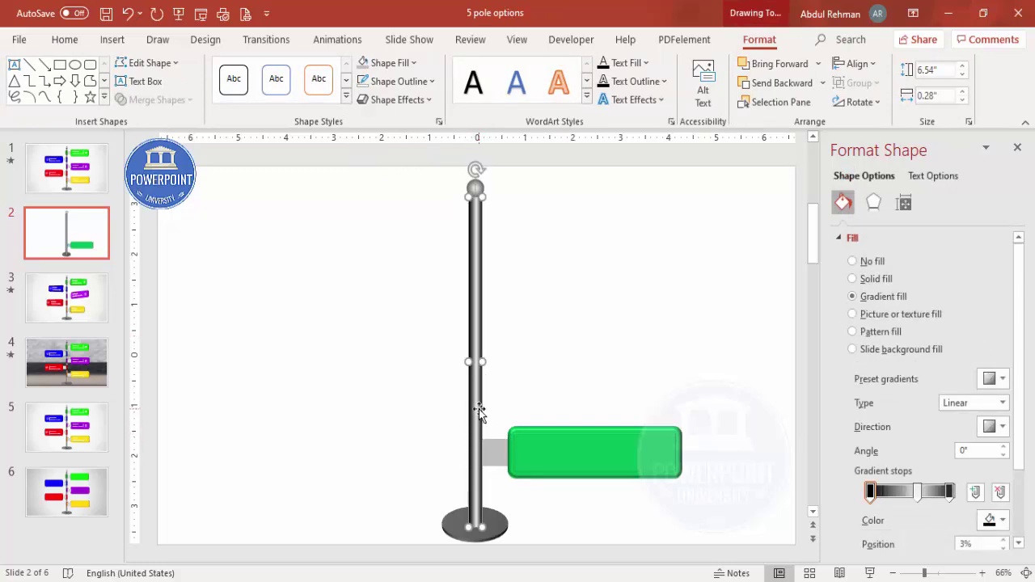
drag(488, 363, 725, 340)
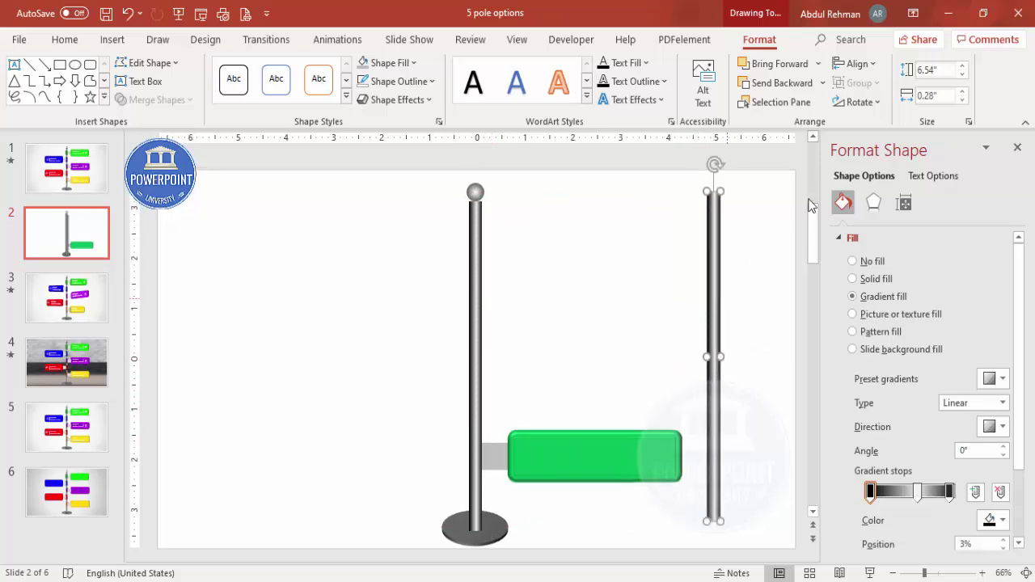
click(962, 76)
drag(962, 76, 962, 76)
click(962, 67)
click(962, 66)
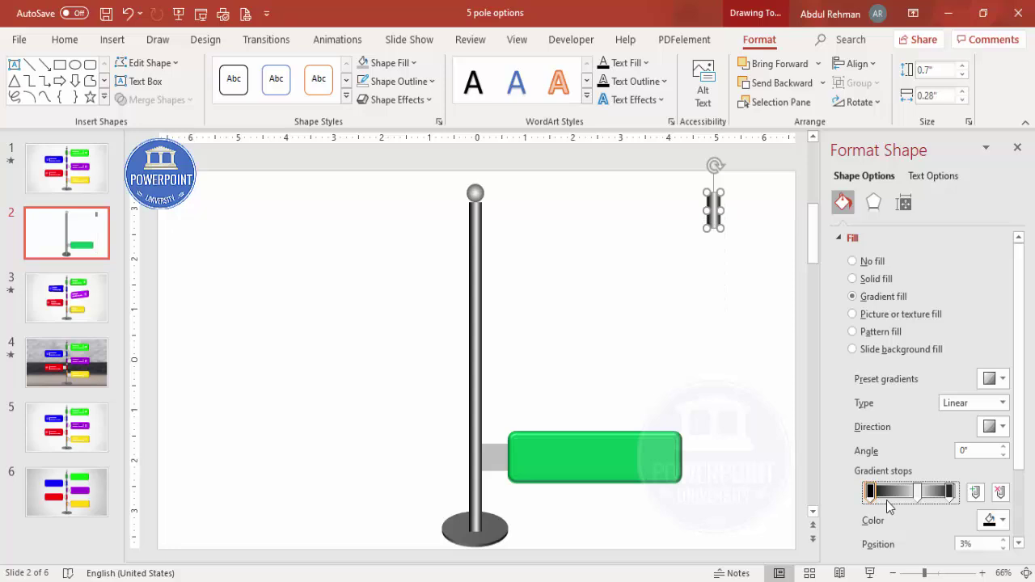
Colour the band's gradient stops green, with dark green at 95% and bright green at 58%.
click(995, 520)
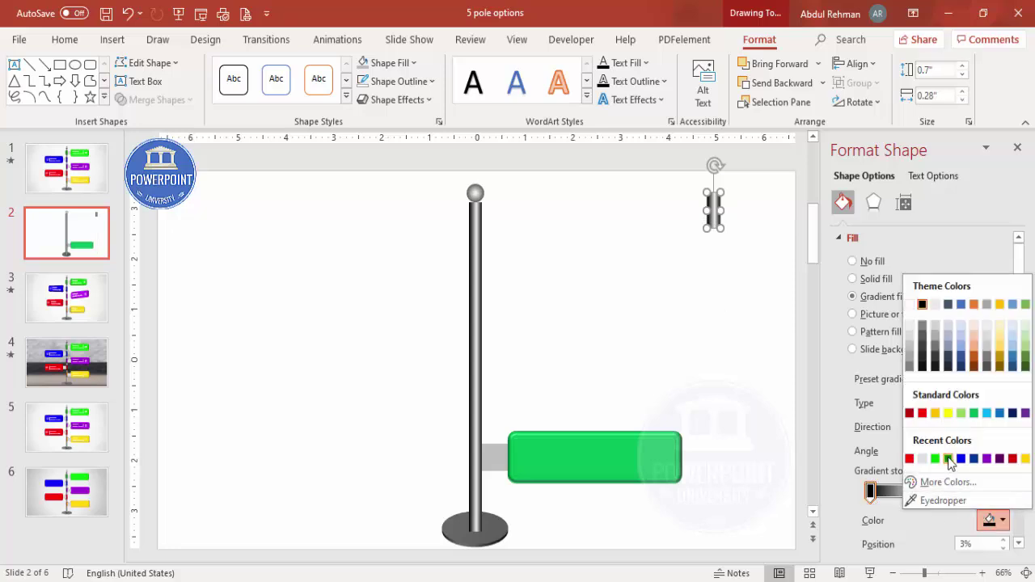
click(949, 458)
click(949, 489)
click(995, 520)
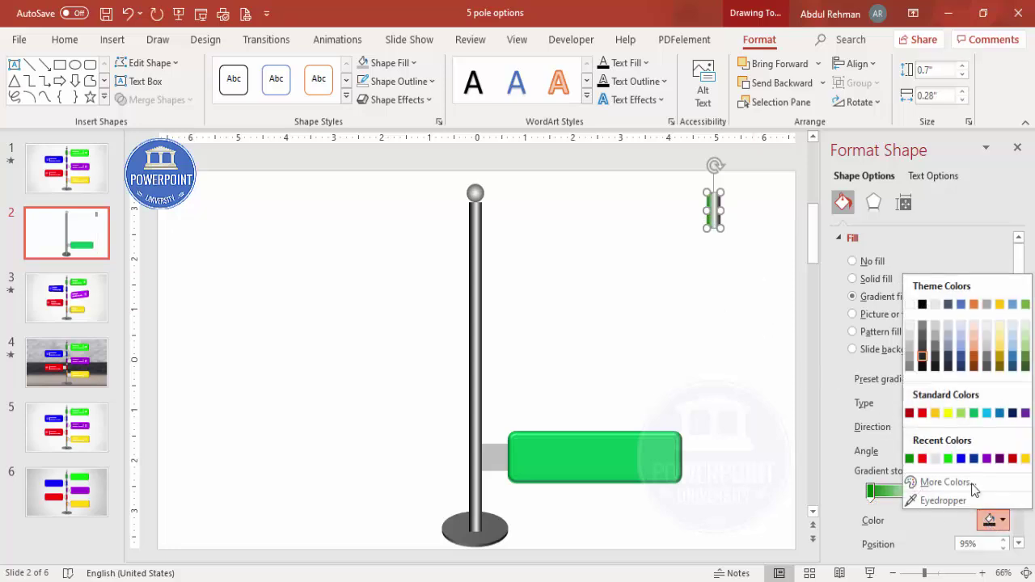
click(909, 459)
click(918, 491)
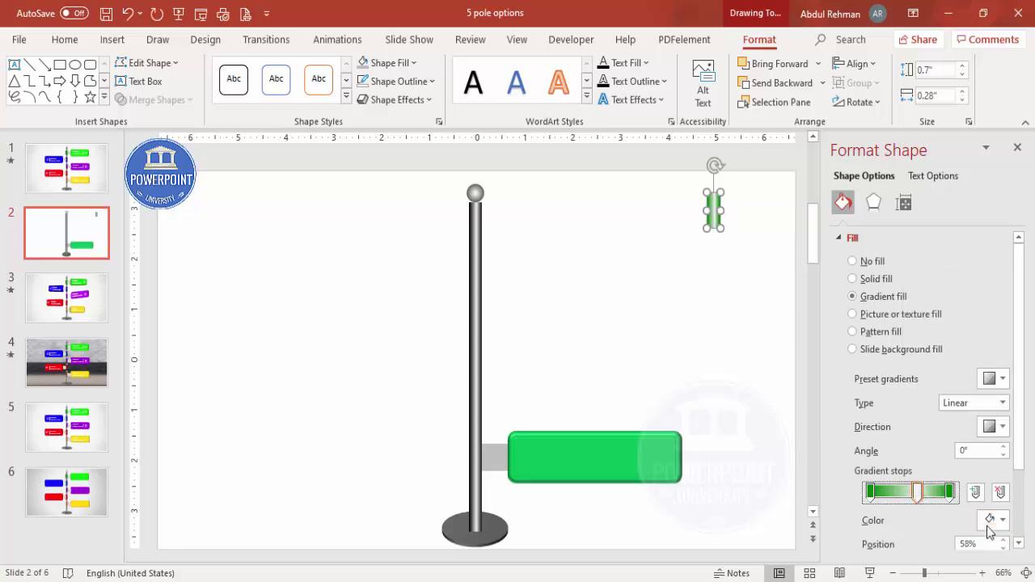
click(995, 520)
click(948, 459)
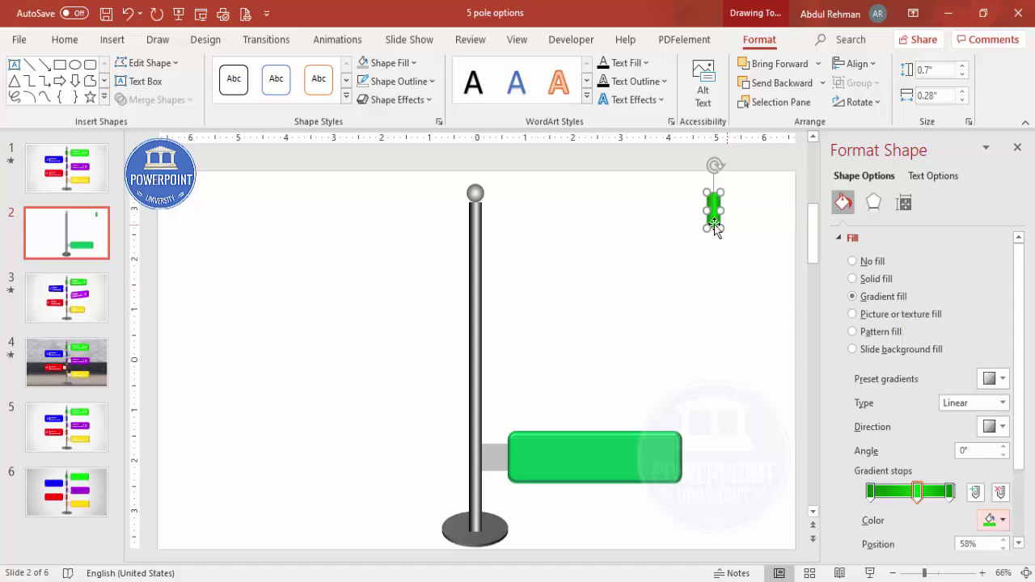
Place the band on the pole beside the sign and add black edge stops at 23% and 98%.
drag(714, 224, 475, 459)
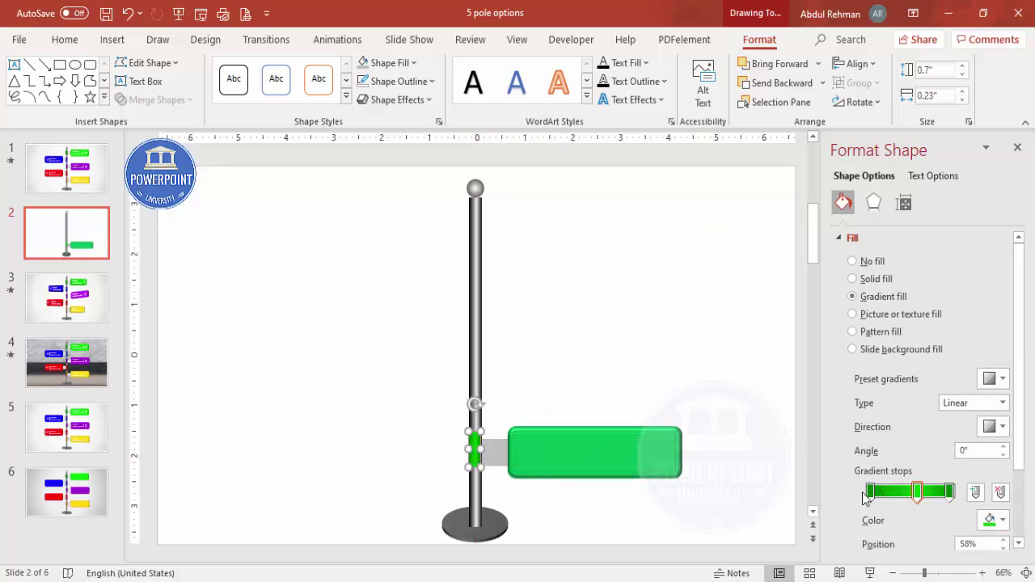
drag(869, 495, 886, 494)
click(872, 495)
click(996, 520)
click(924, 305)
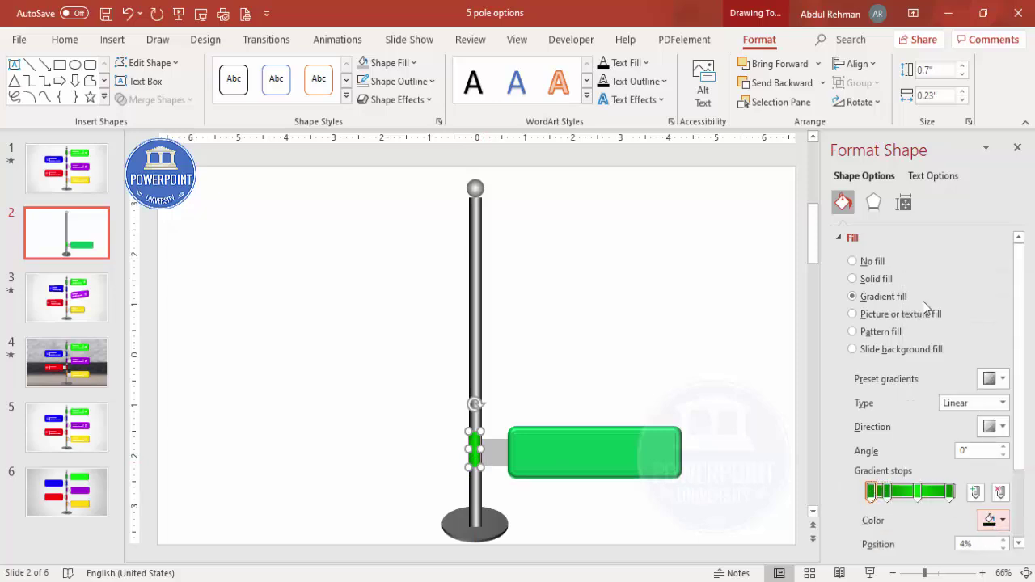
click(939, 492)
drag(936, 495, 954, 494)
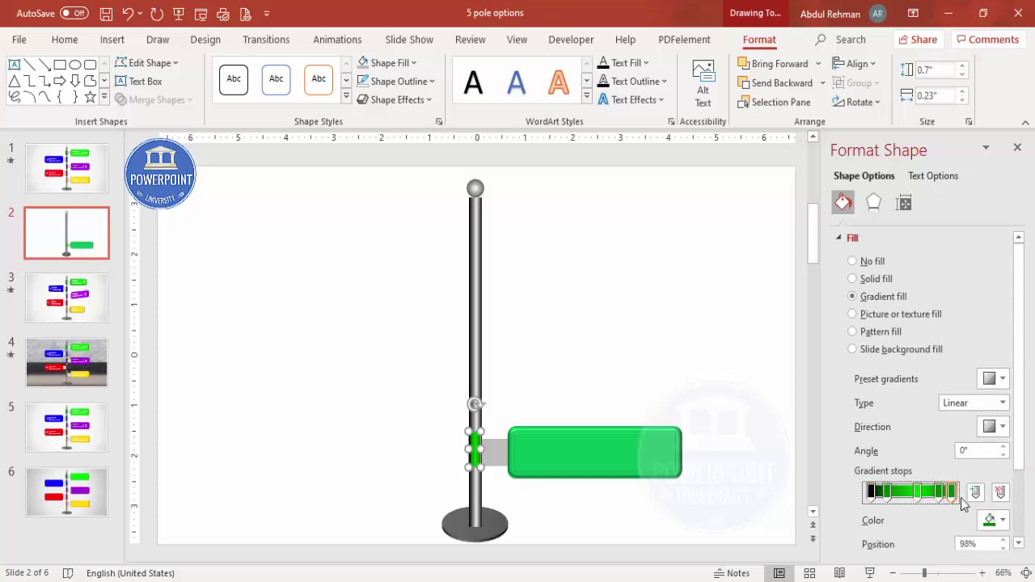
click(993, 520)
click(921, 304)
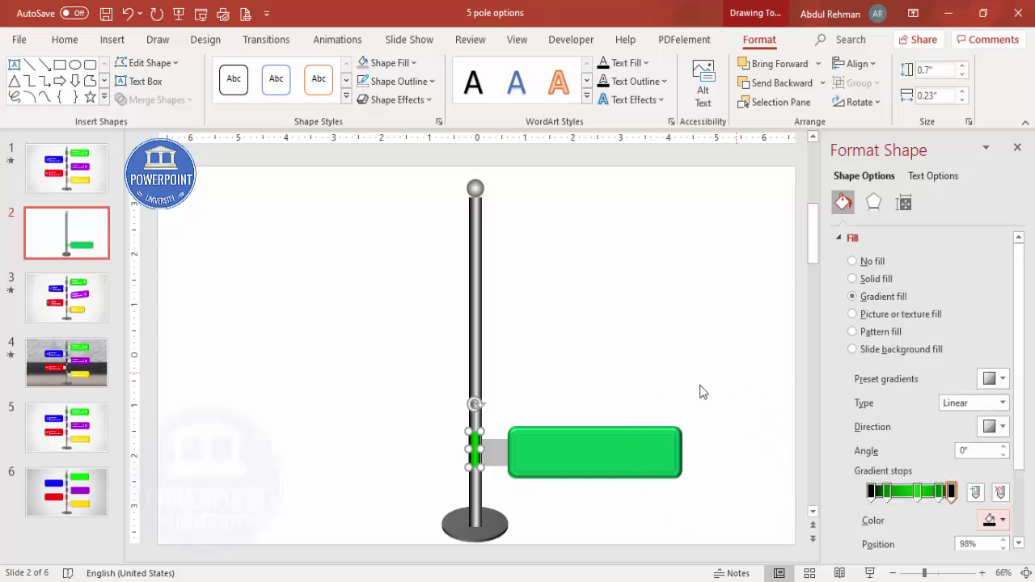
Nudge the band into place on the pole and shift its second gradient stop to 82%.
click(941, 573)
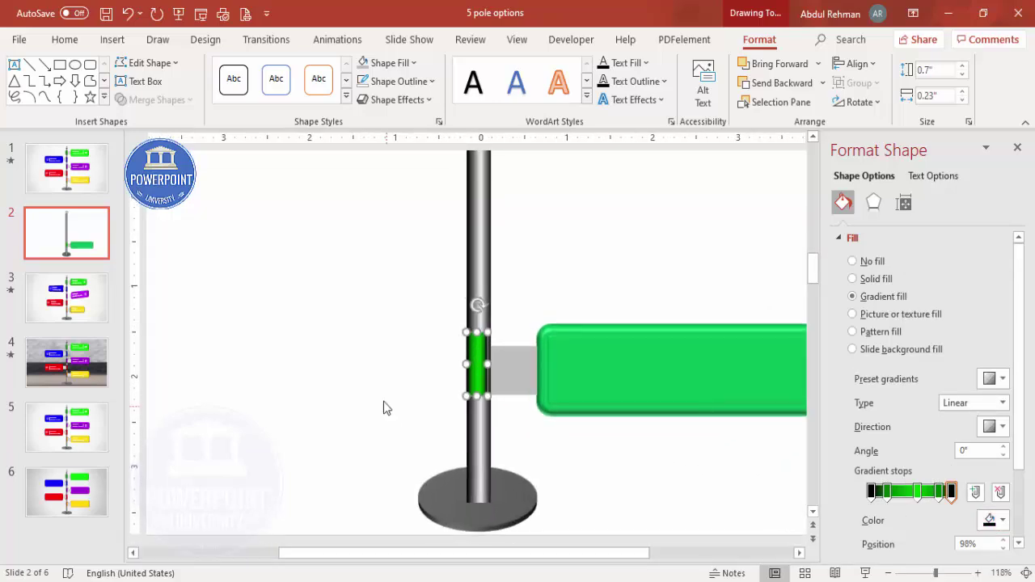
mouse_move(494, 365)
mouse_down()
mouse_move(461, 364)
mouse_move(479, 368)
mouse_up()
click(684, 370)
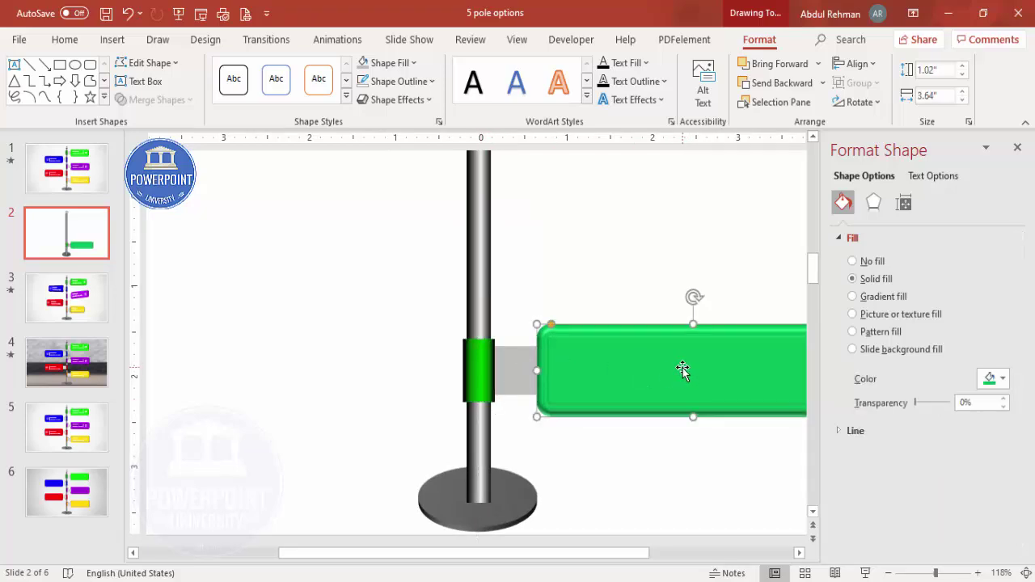
click(603, 460)
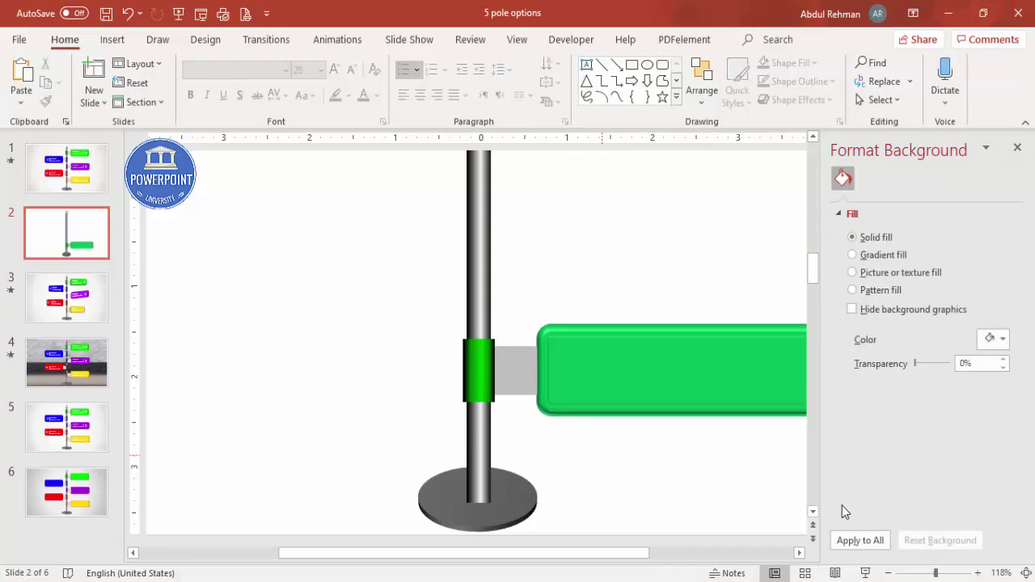
click(477, 380)
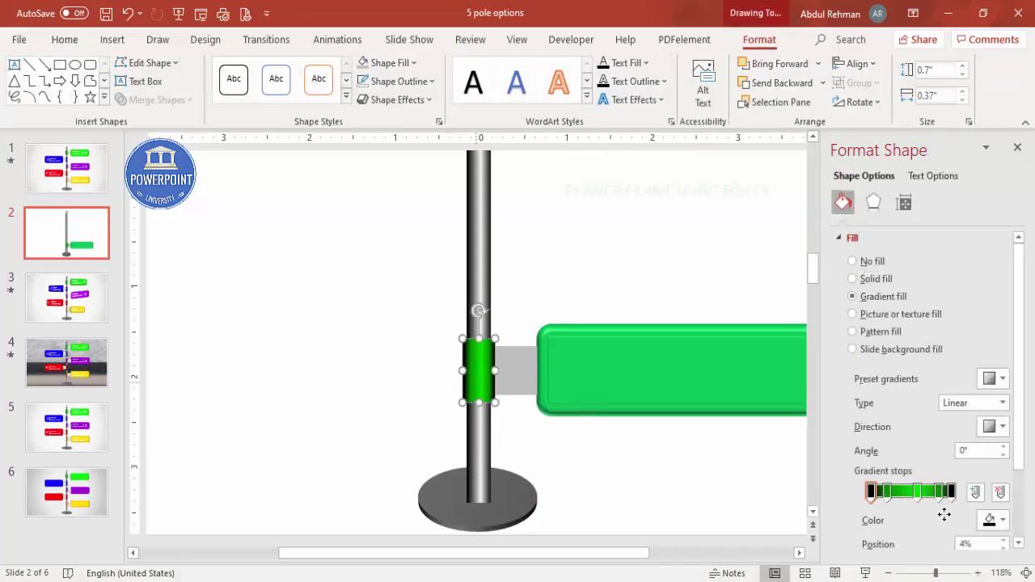
click(888, 492)
drag(893, 496, 925, 496)
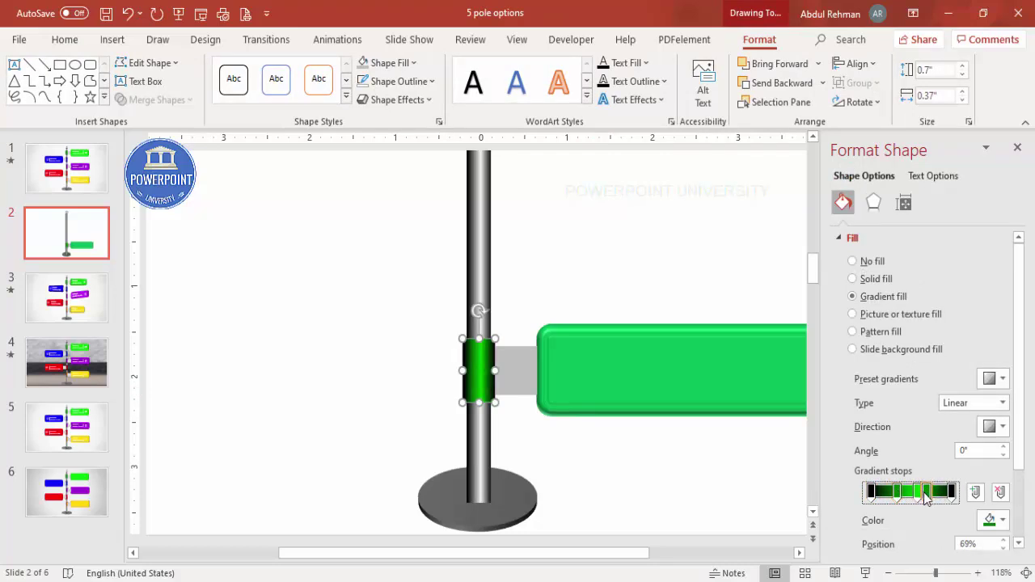
click(721, 499)
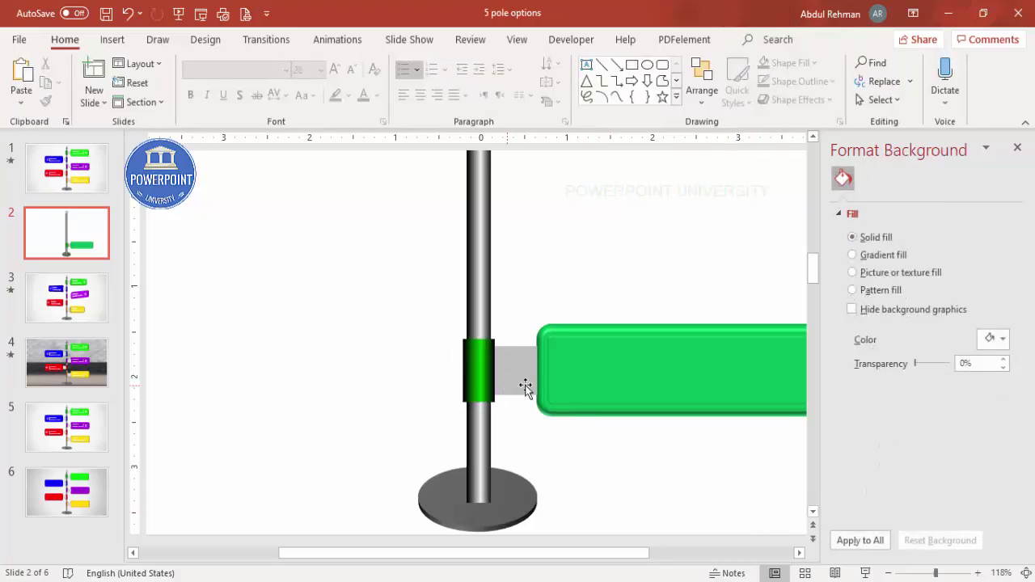
click(1025, 573)
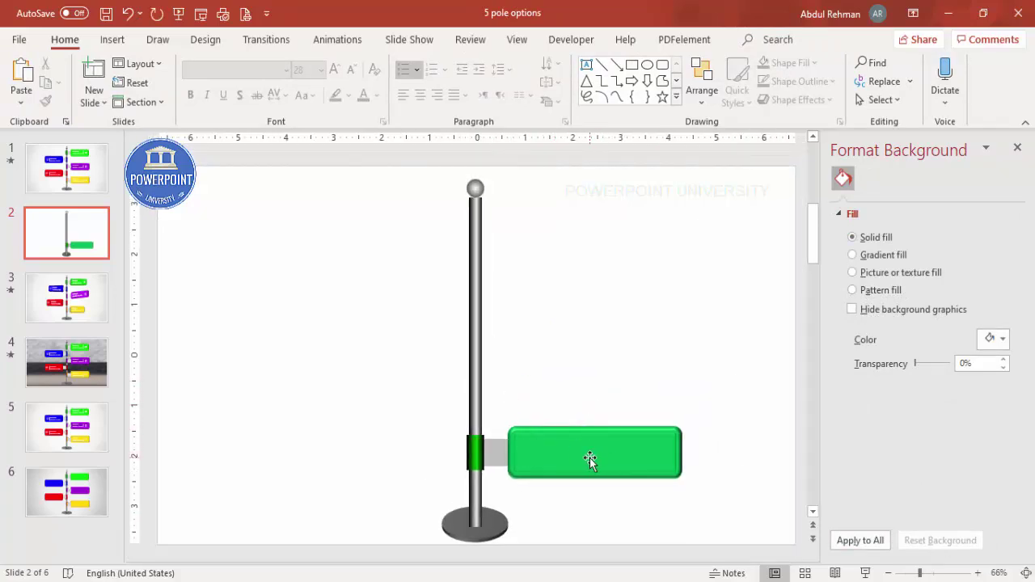
Duplicate the band, connector and sign upward and move the copy to the pole's left side.
drag(359, 409, 766, 494)
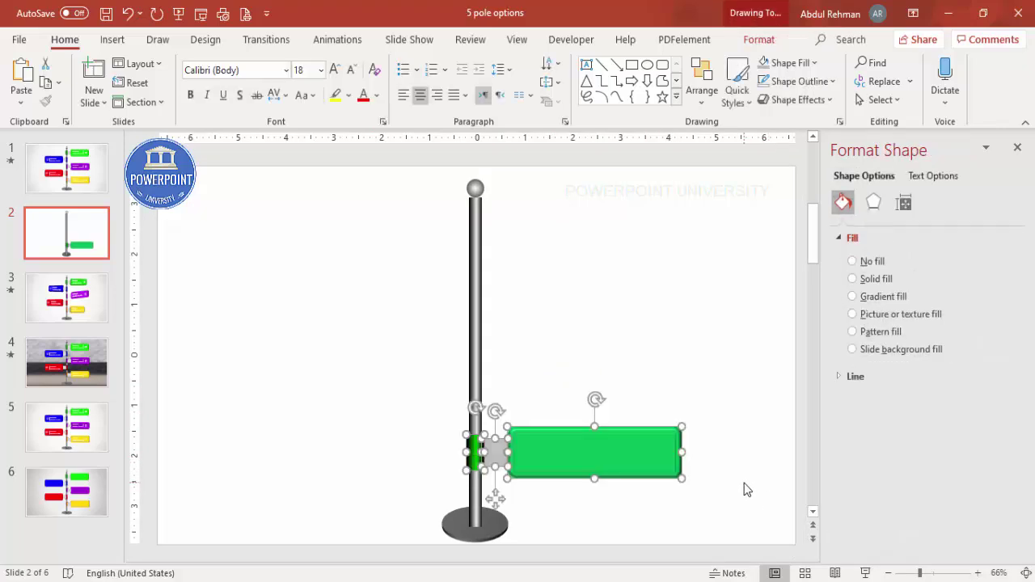
drag(621, 465, 378, 377)
key(Escape)
click(616, 389)
click(495, 382)
drag(495, 381, 413, 380)
click(576, 375)
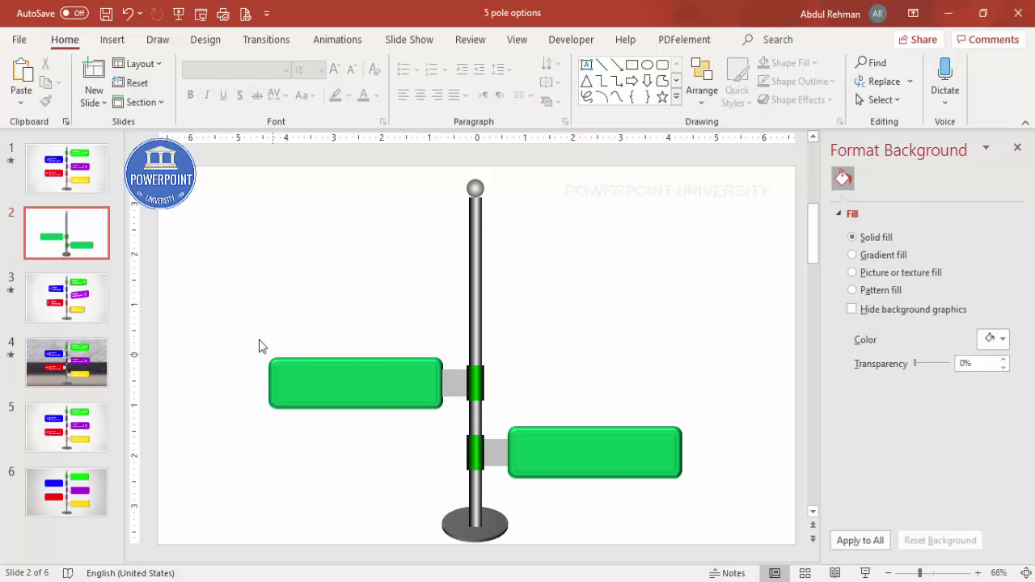
Copy both sign pairs higher up the pole to make four signs.
drag(211, 317, 742, 506)
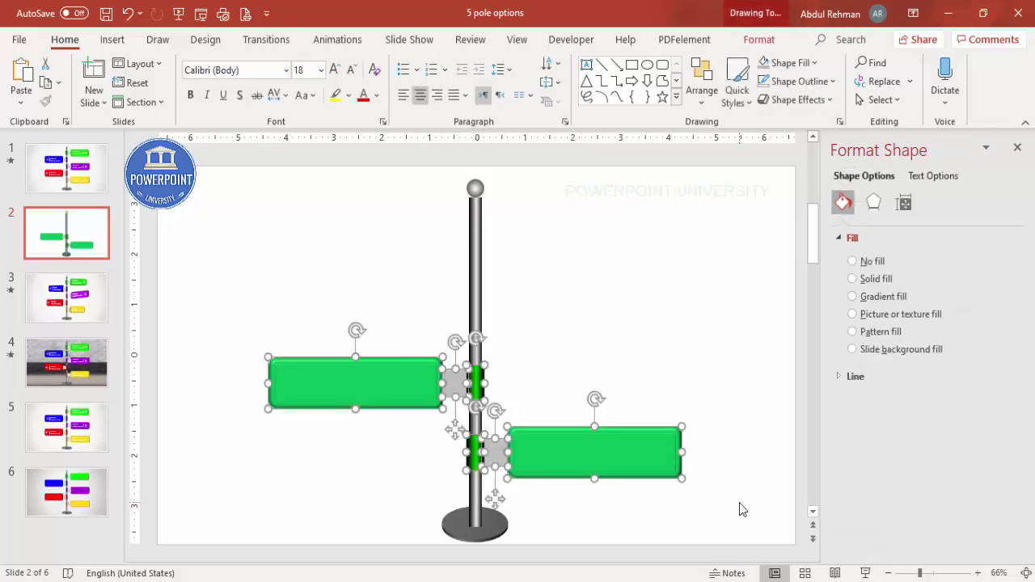
drag(612, 458, 608, 328)
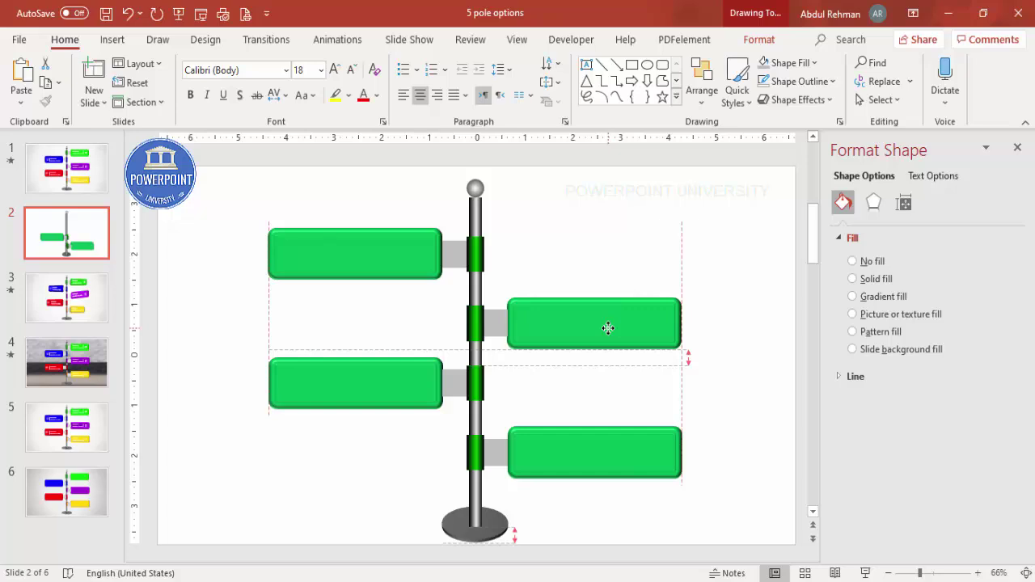
drag(608, 328, 608, 329)
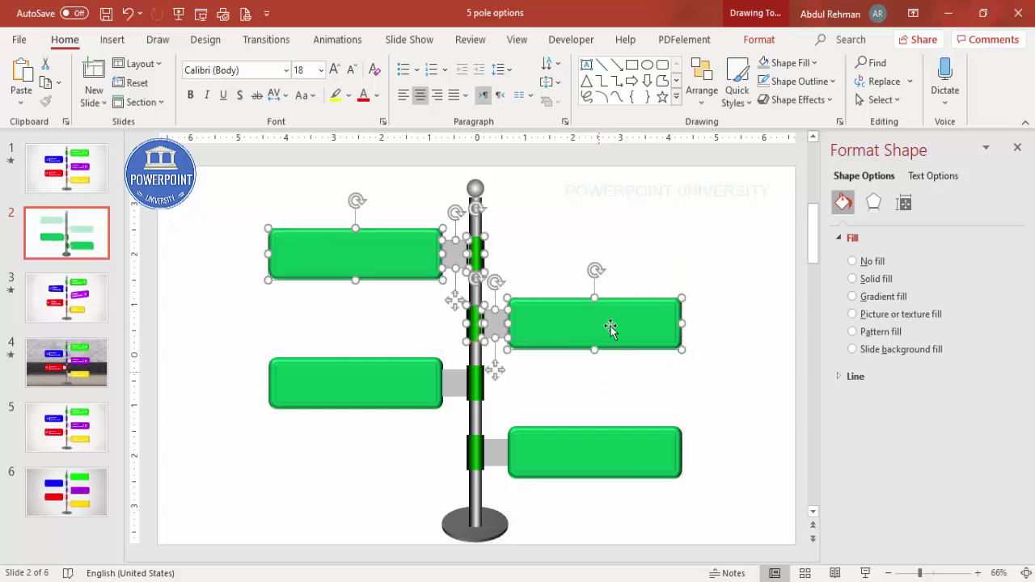
click(493, 214)
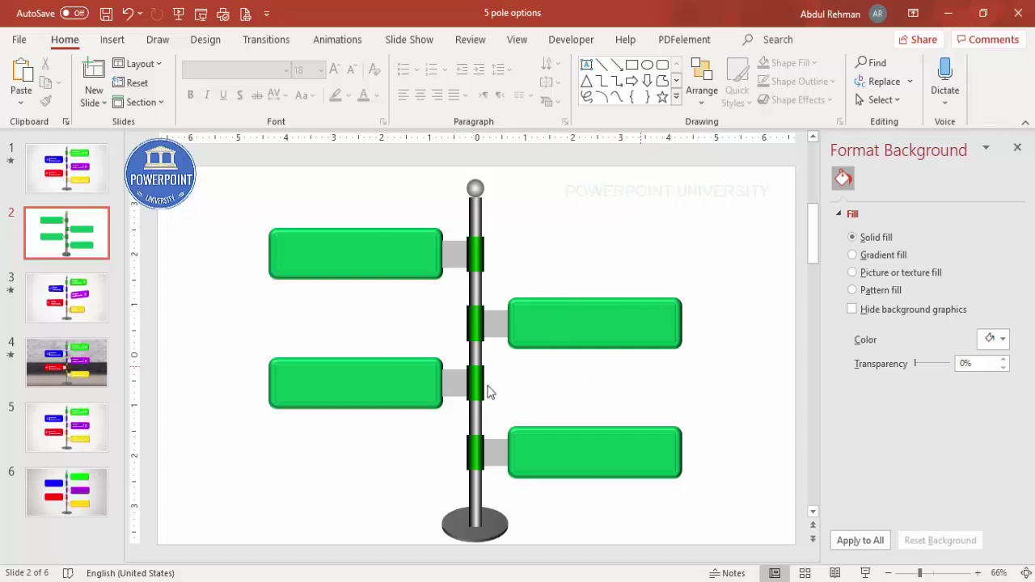
Fill the lower-left sign board with light blue.
click(387, 379)
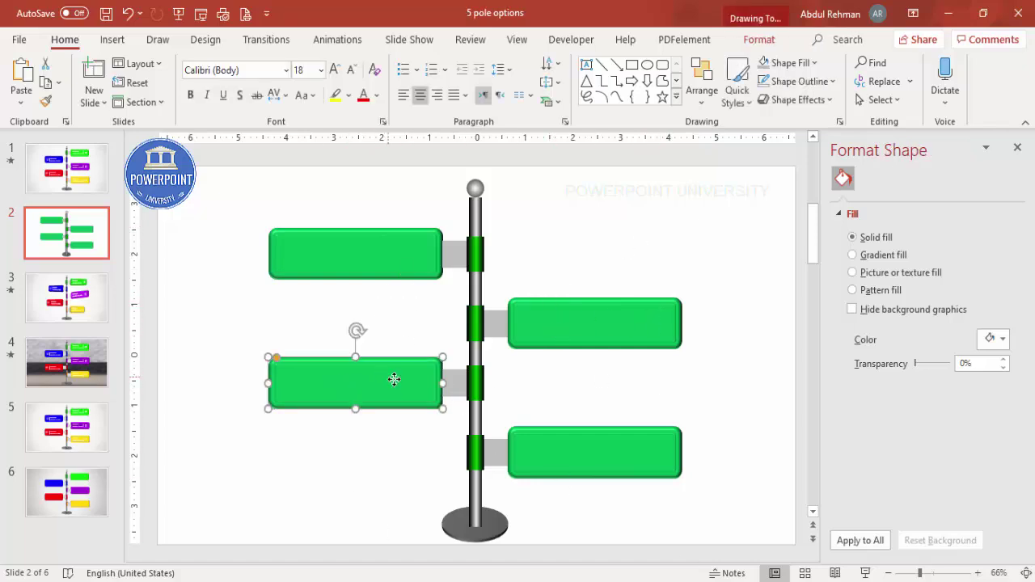
click(758, 39)
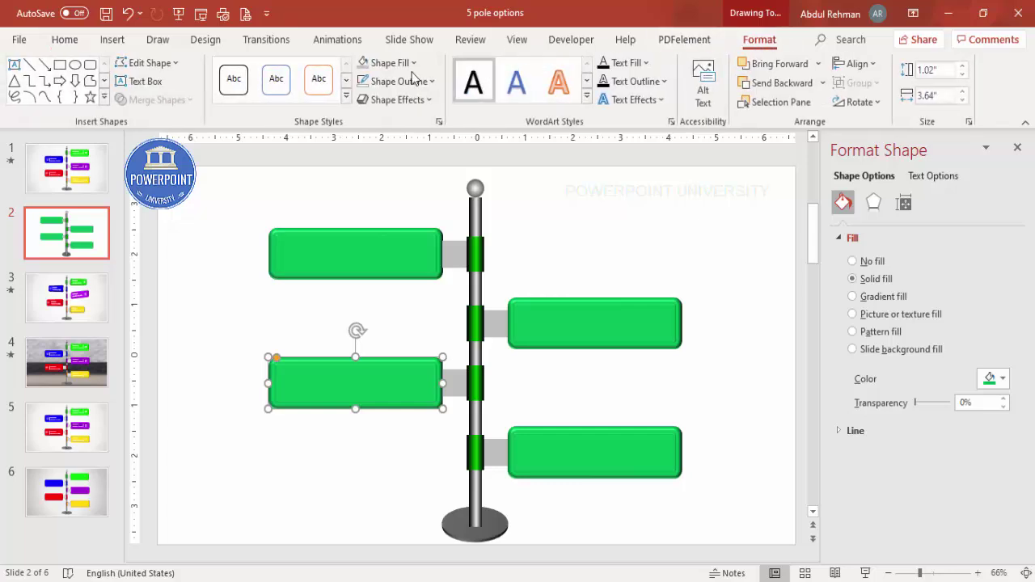
click(382, 62)
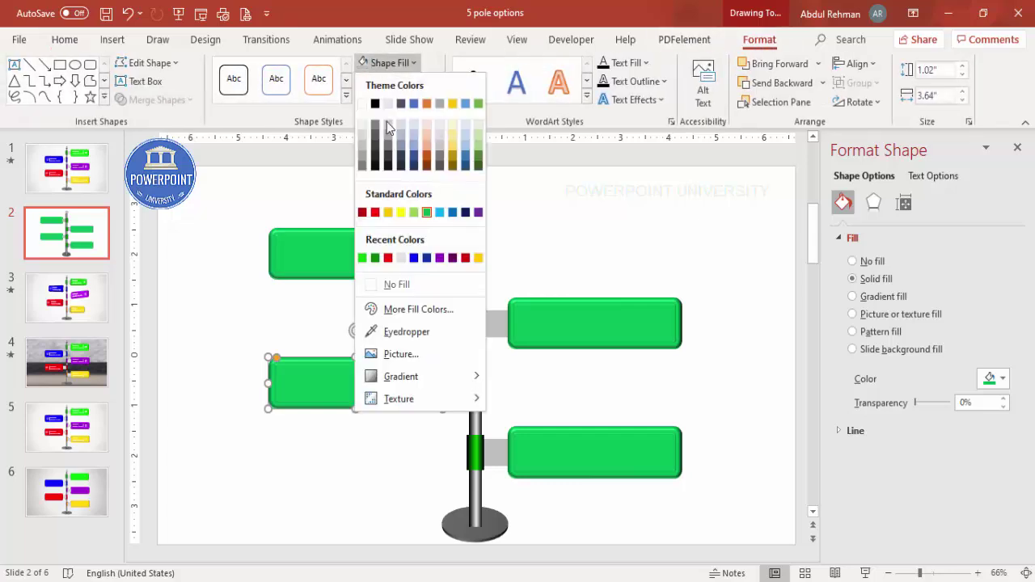
click(440, 212)
Recolour the band's gradient stops blue at 34% and 69%, and light blue at 58%.
click(476, 381)
click(894, 490)
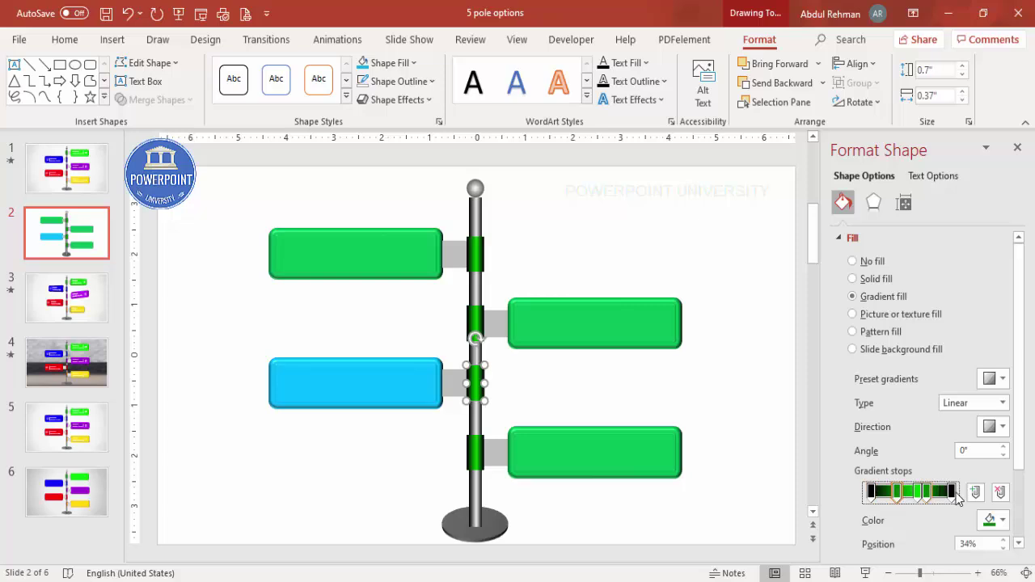
click(994, 520)
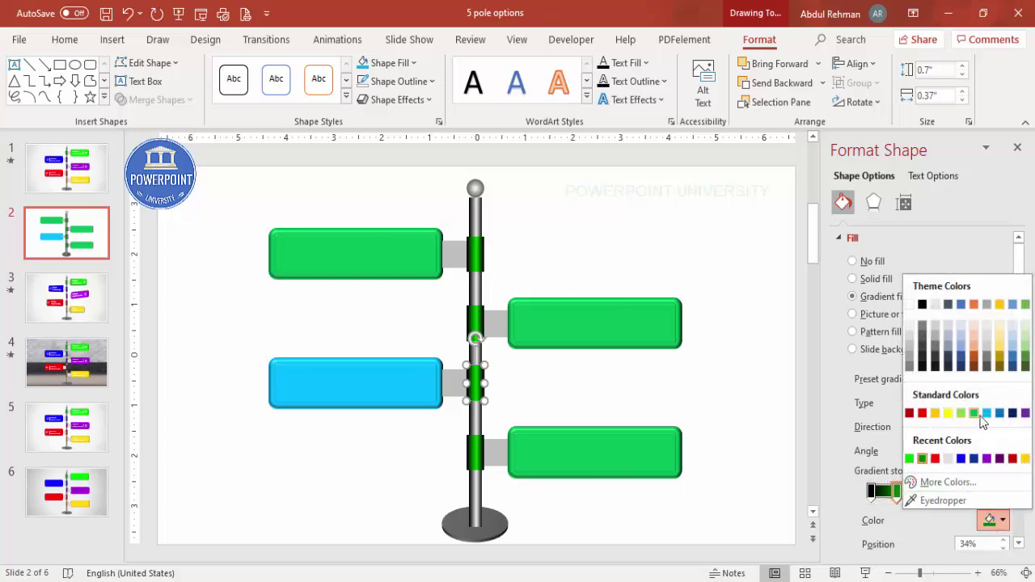
click(999, 414)
click(928, 491)
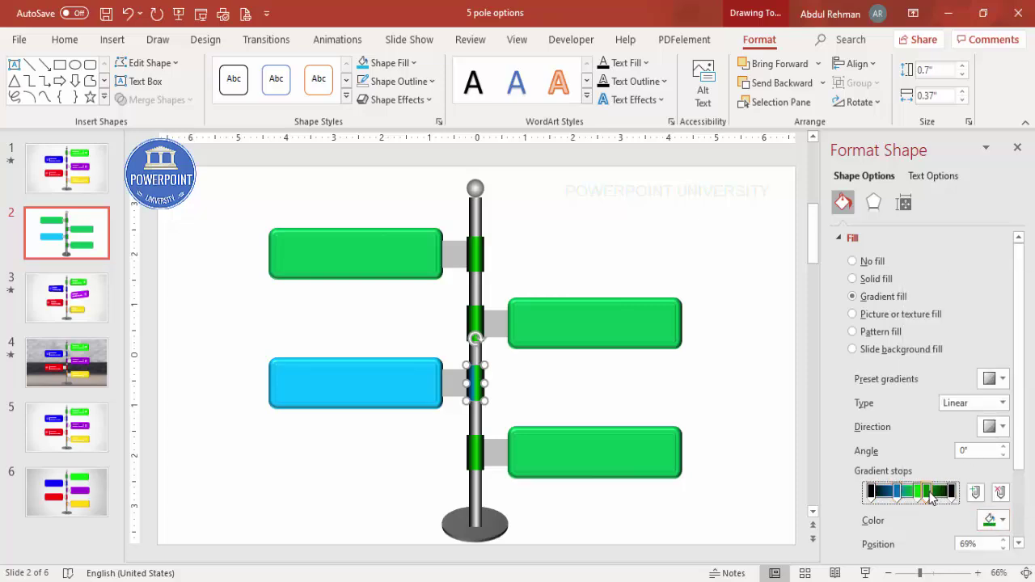
click(994, 522)
click(999, 414)
drag(946, 490, 918, 491)
click(990, 521)
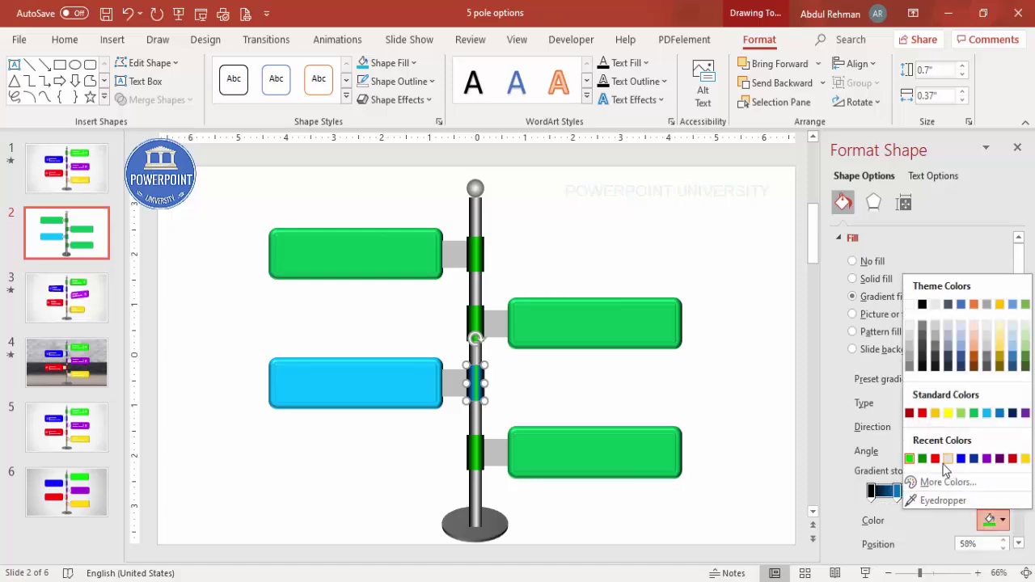
click(986, 413)
click(649, 378)
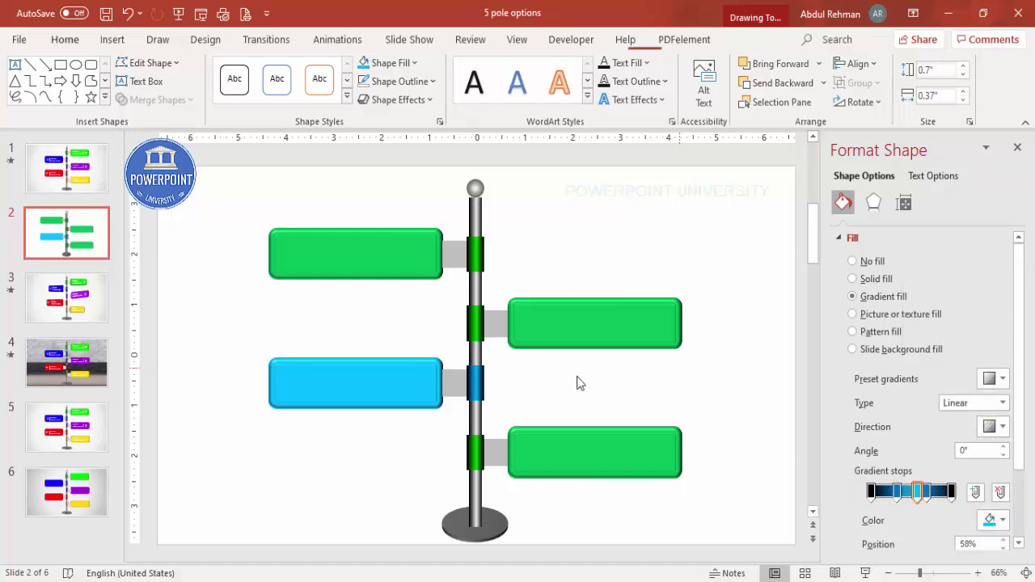
Fill the upper-right sign board with yellow.
click(570, 321)
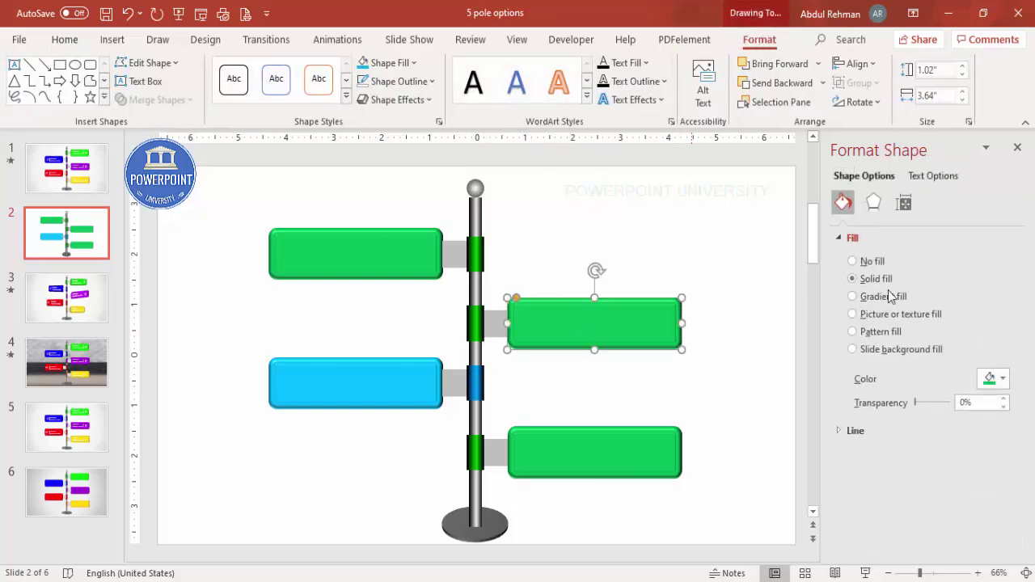
click(994, 378)
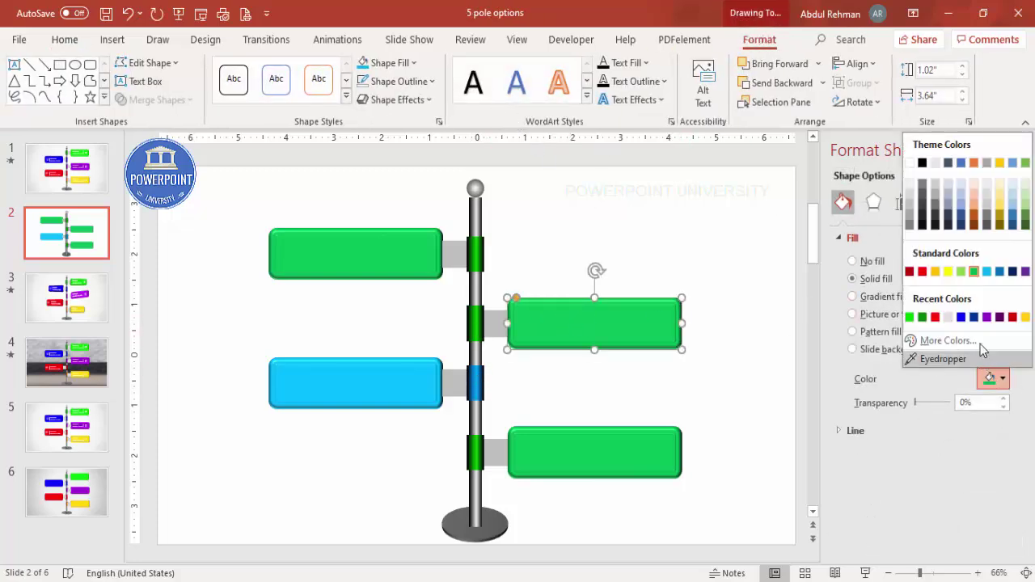
click(935, 273)
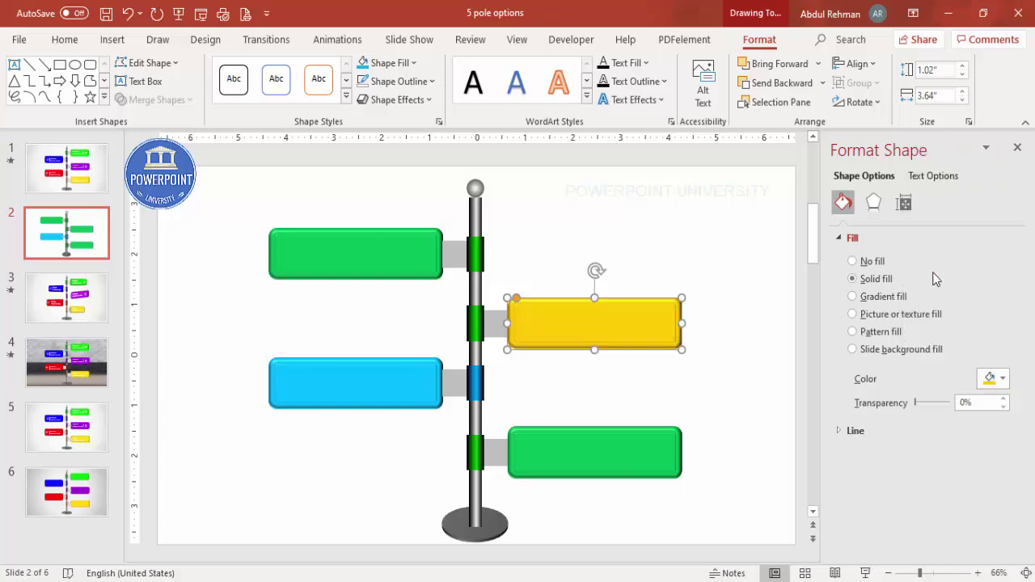
Recolour the band's gradient stops gold at 34% and 69%, and yellow at 58%.
click(473, 324)
click(900, 492)
click(996, 520)
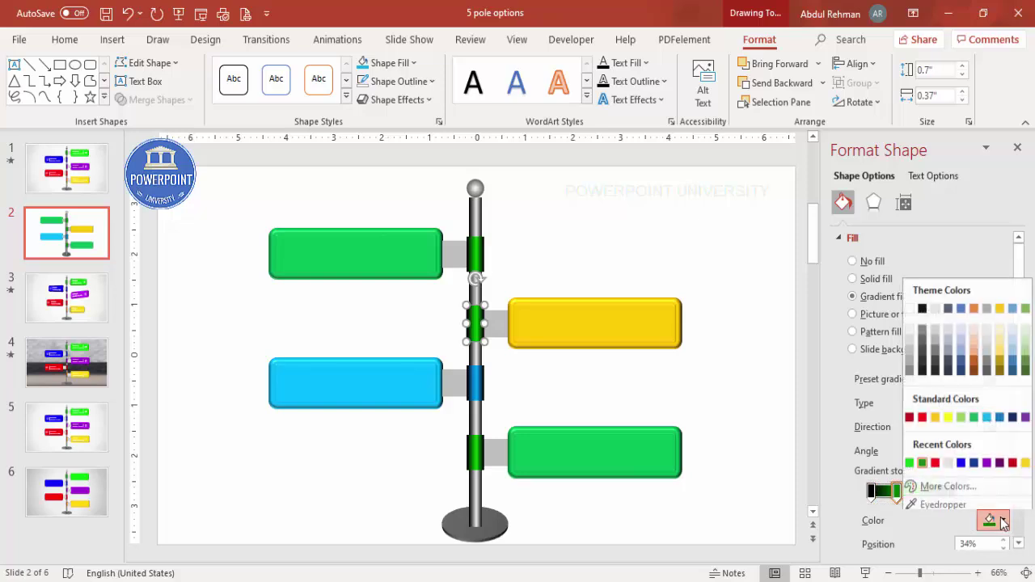
click(936, 413)
click(927, 491)
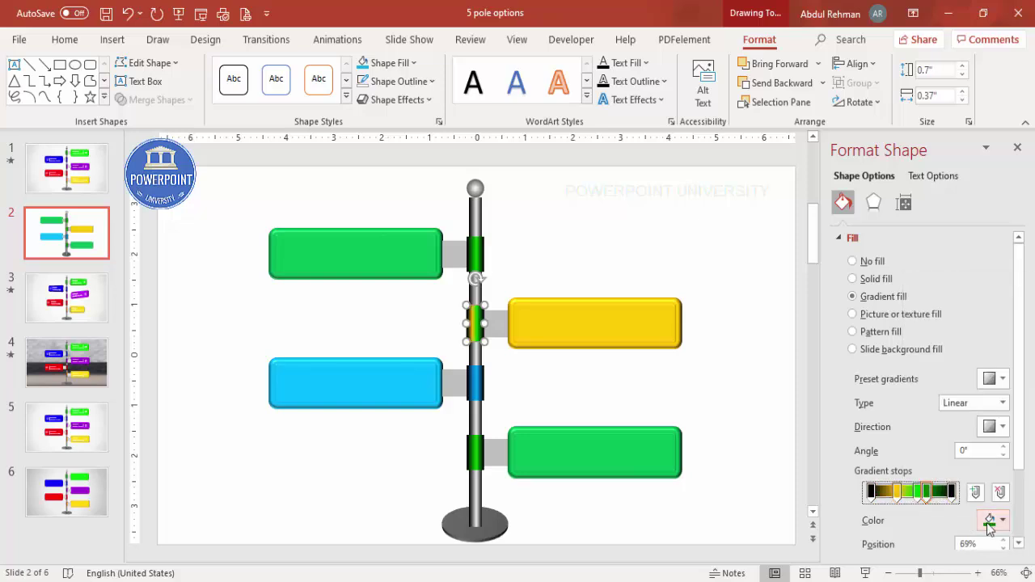
click(990, 522)
click(936, 413)
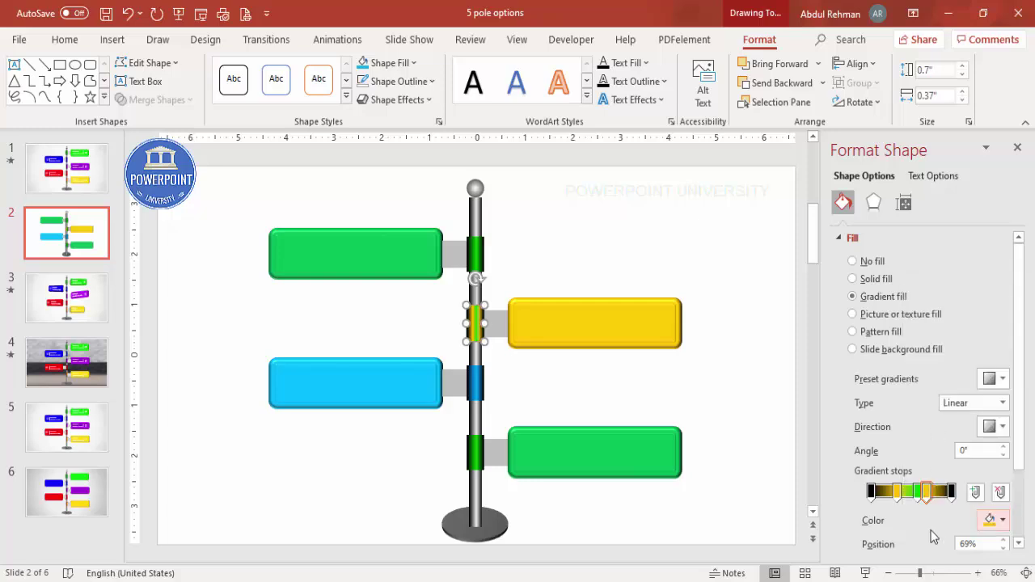
click(918, 491)
click(993, 520)
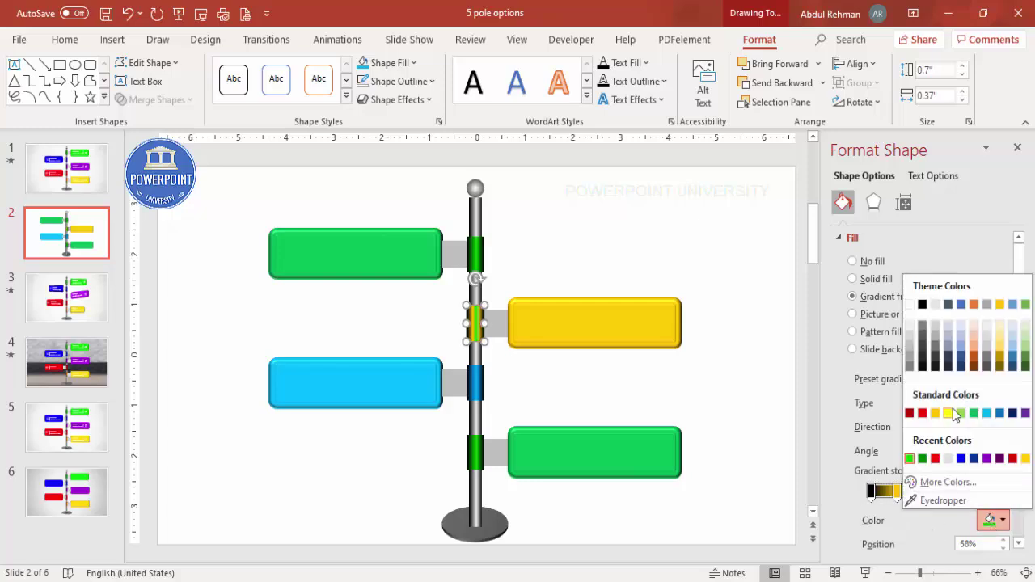
click(949, 413)
click(640, 384)
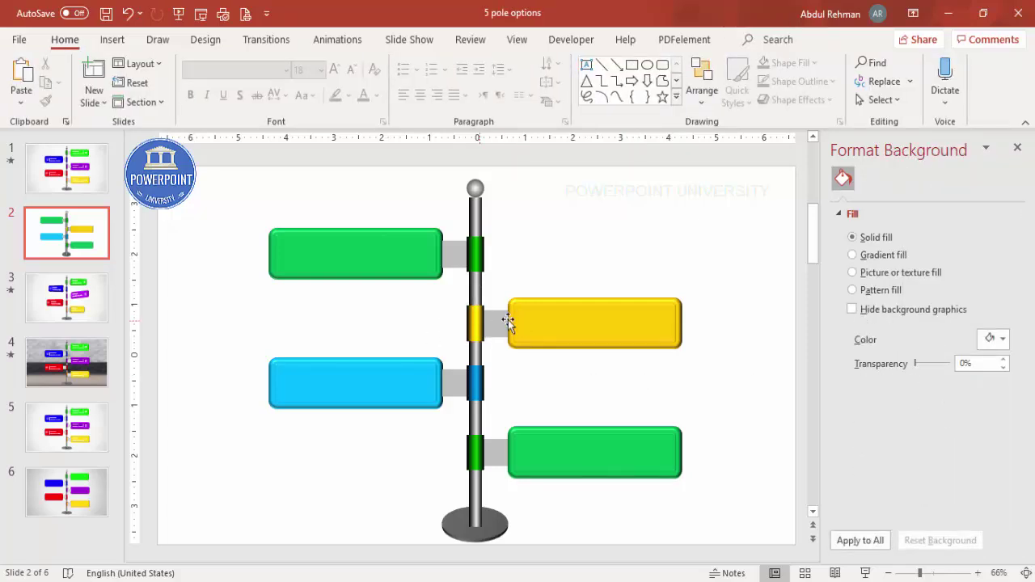
Fill the top-left board with pink chosen from the More Colors honeycomb.
click(356, 252)
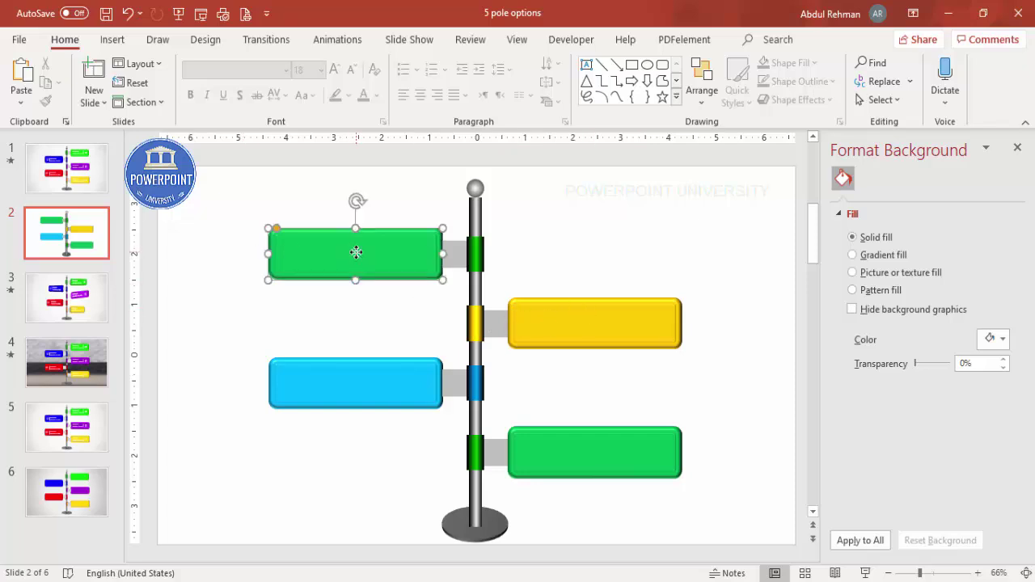
click(1001, 377)
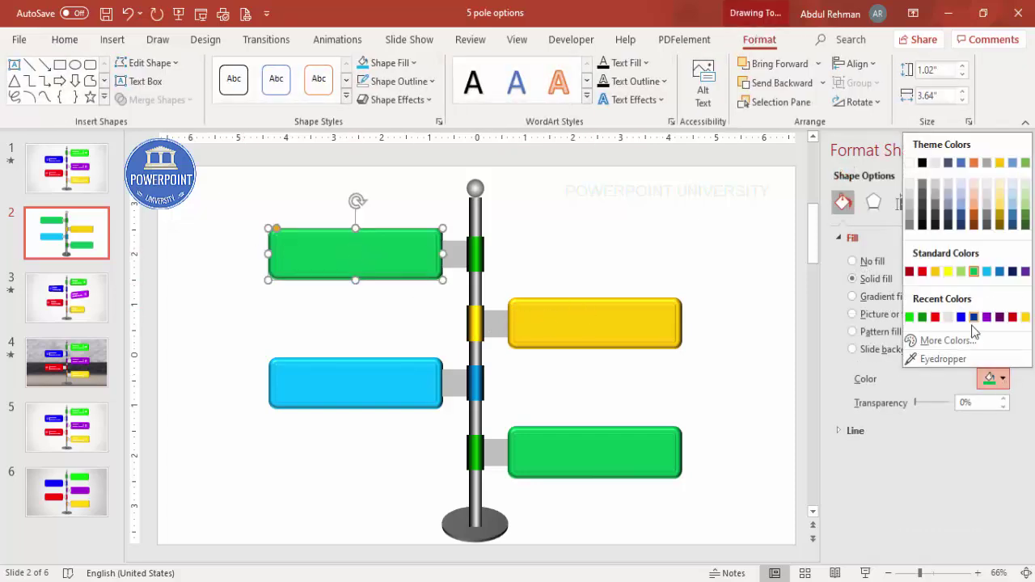
click(948, 340)
click(425, 158)
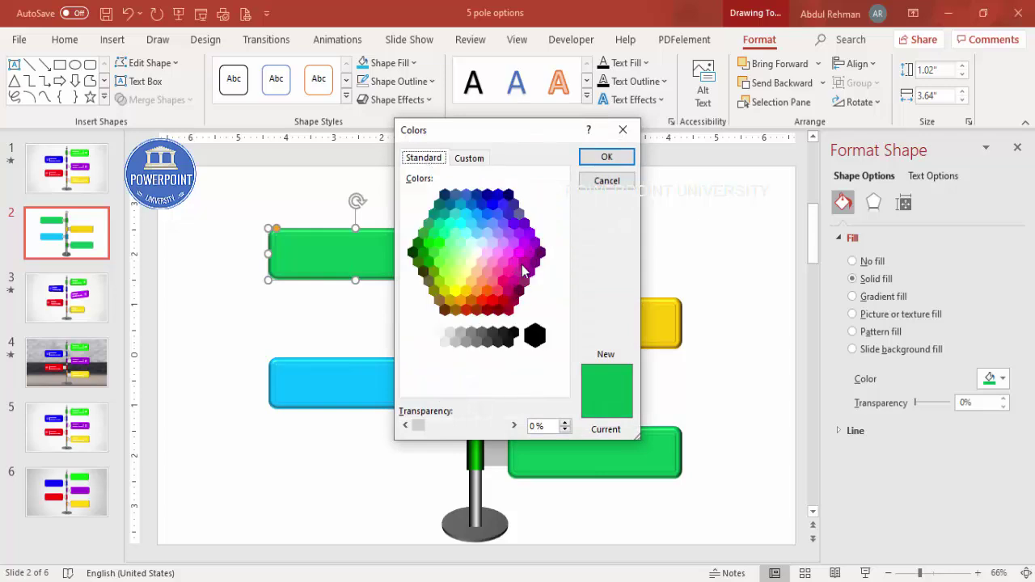
click(509, 274)
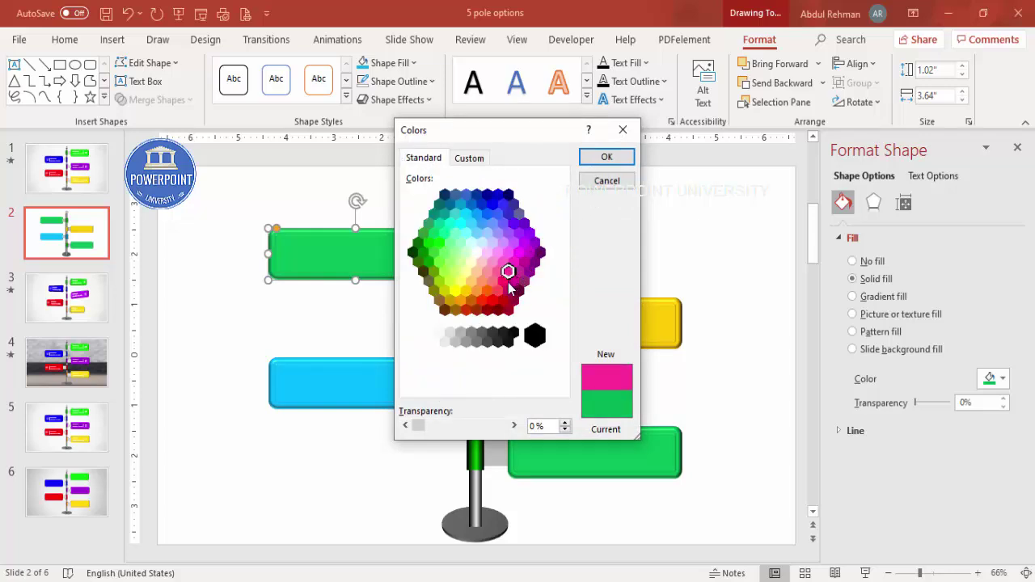
click(606, 156)
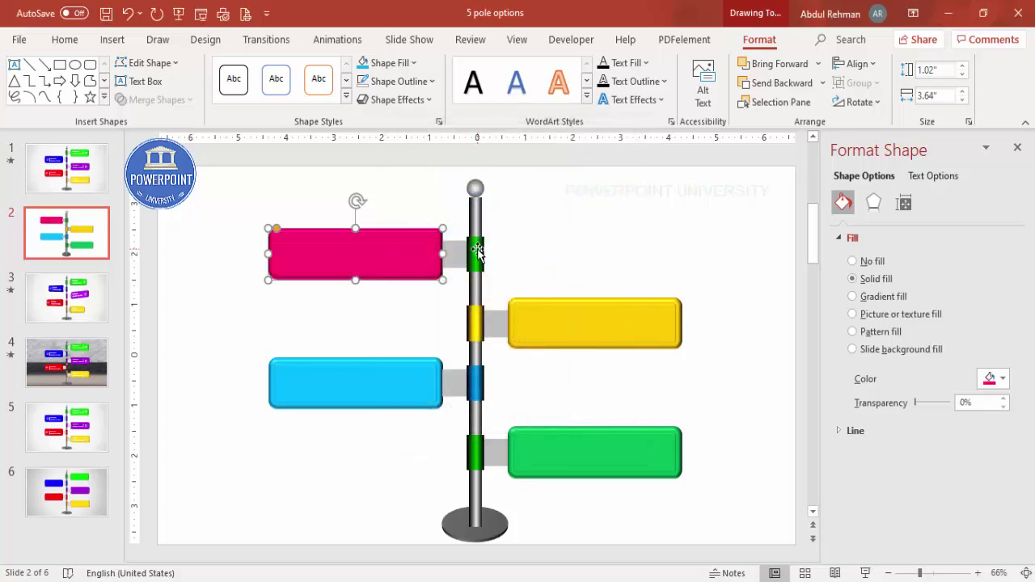
Recolour each of the top band's gradient stops pink, including the 58% stop.
click(477, 252)
click(896, 492)
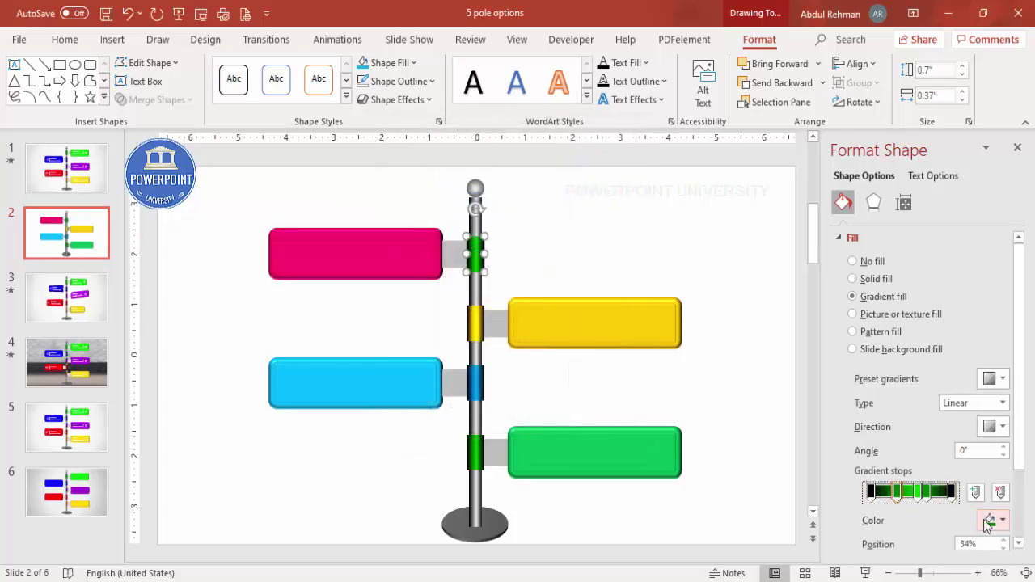
click(1001, 520)
click(909, 458)
drag(917, 491, 962, 491)
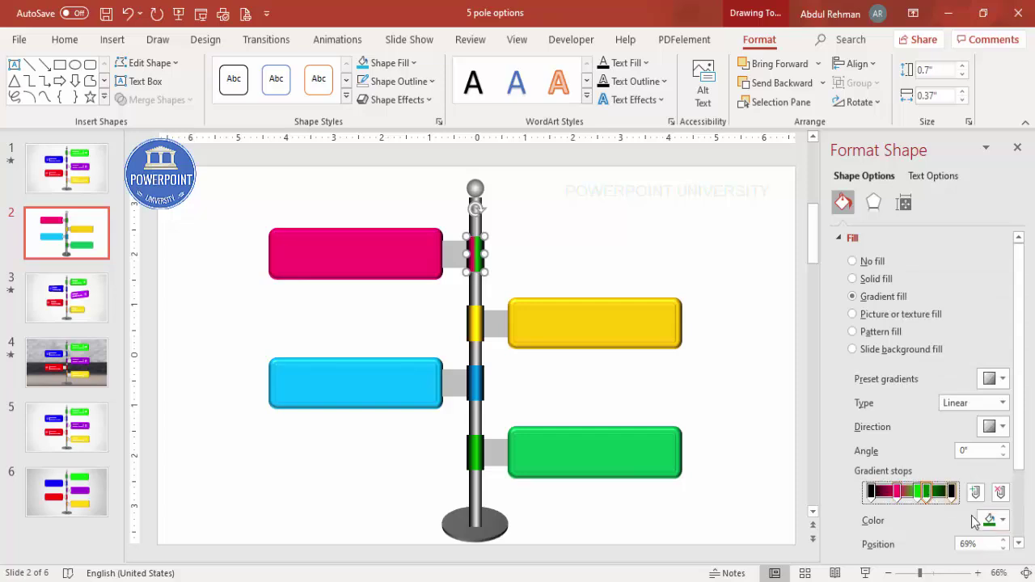
click(1001, 520)
click(921, 459)
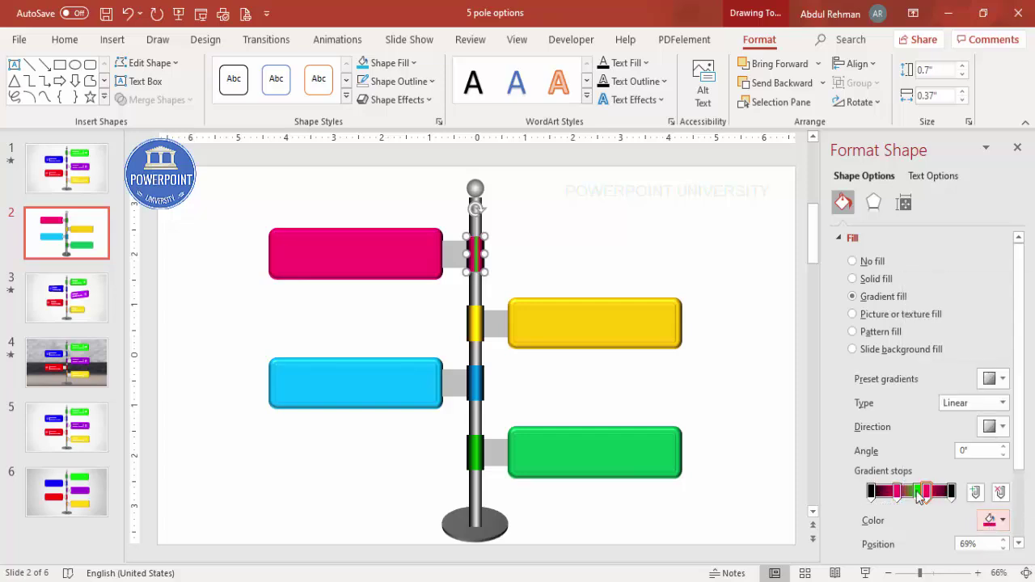
drag(927, 496, 917, 496)
click(1000, 519)
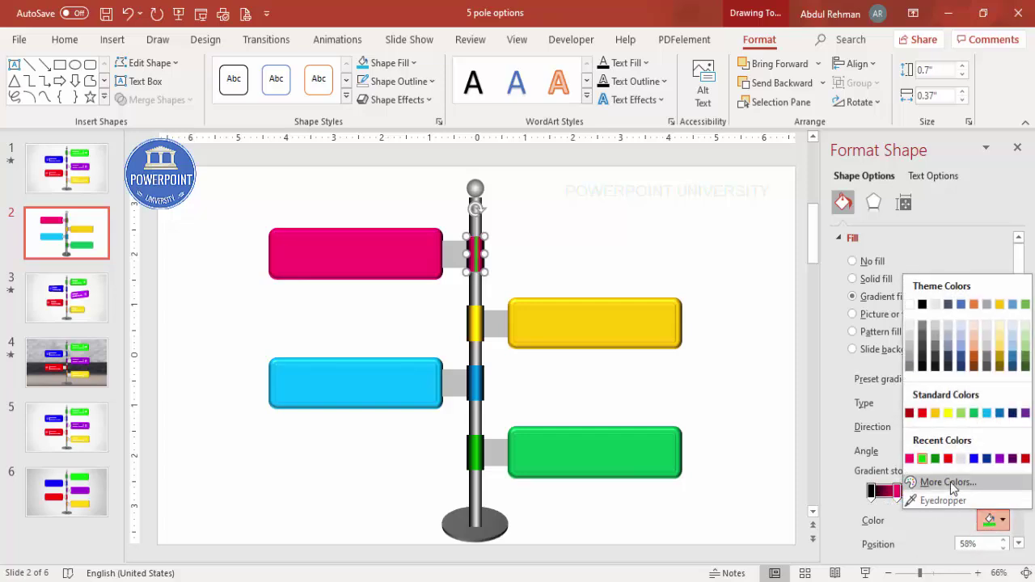
click(929, 482)
click(507, 253)
click(607, 160)
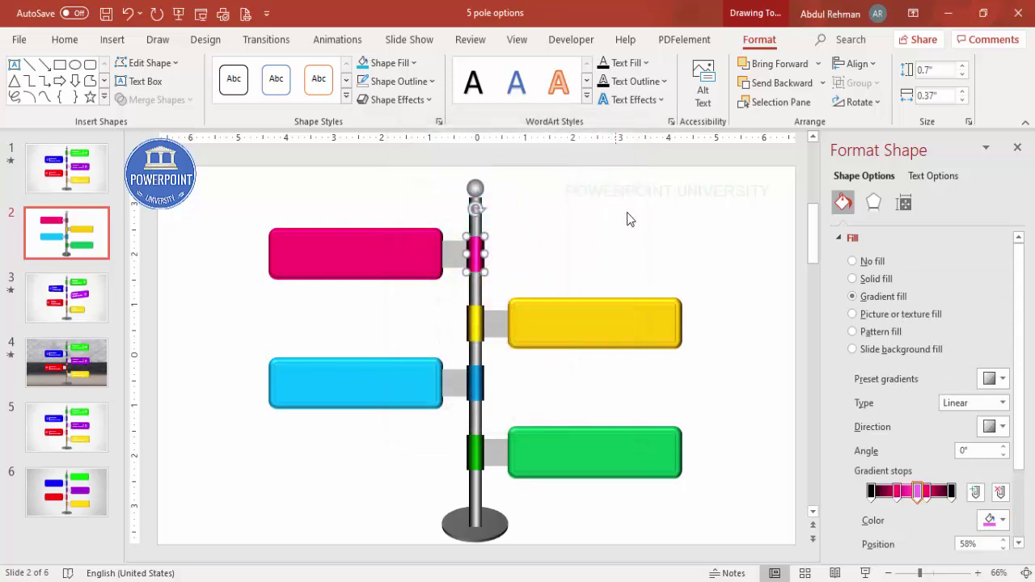
click(607, 225)
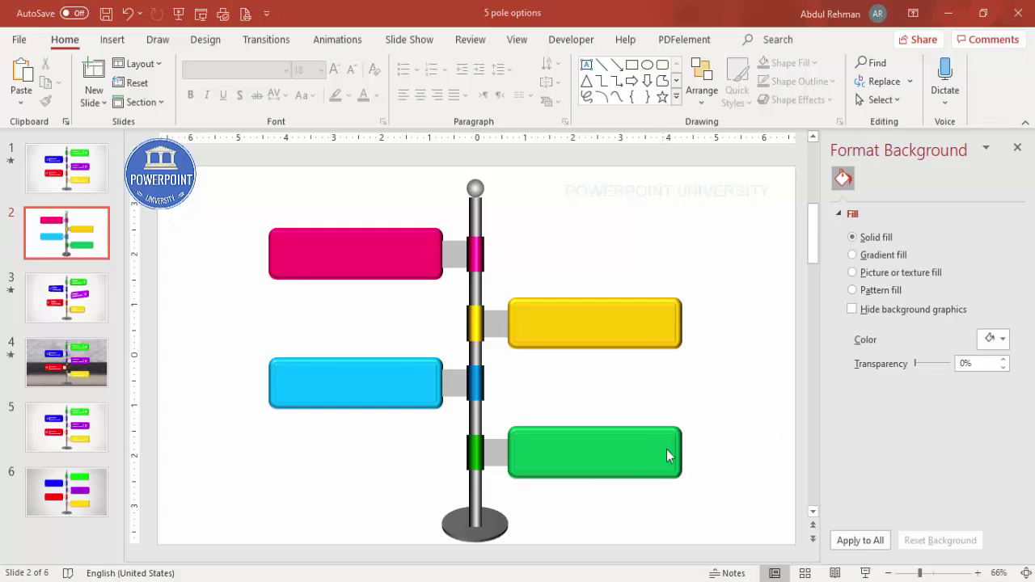
Insert the target, pie chart, presentation and bar chart icons from the icon library.
click(112, 39)
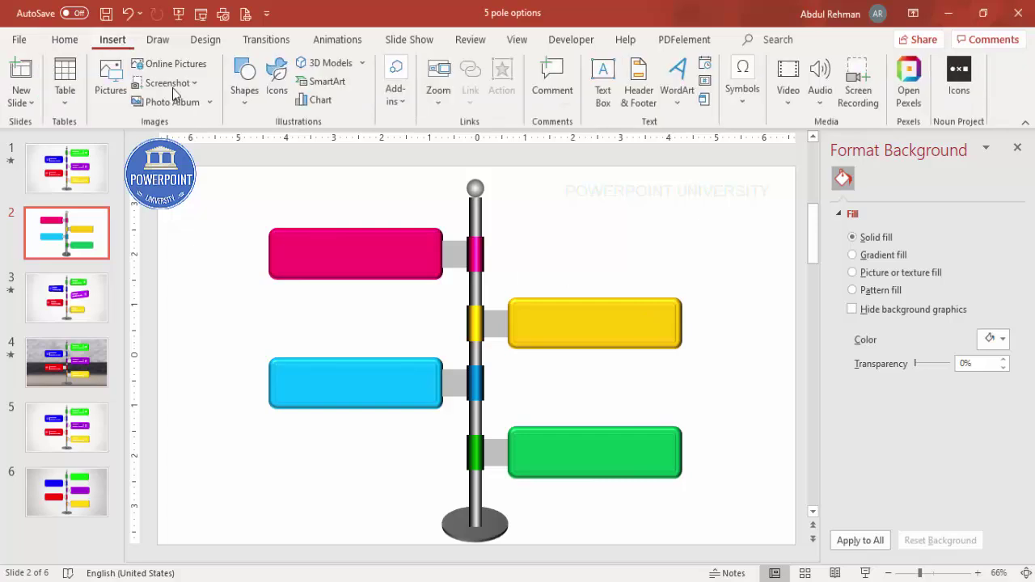
click(275, 90)
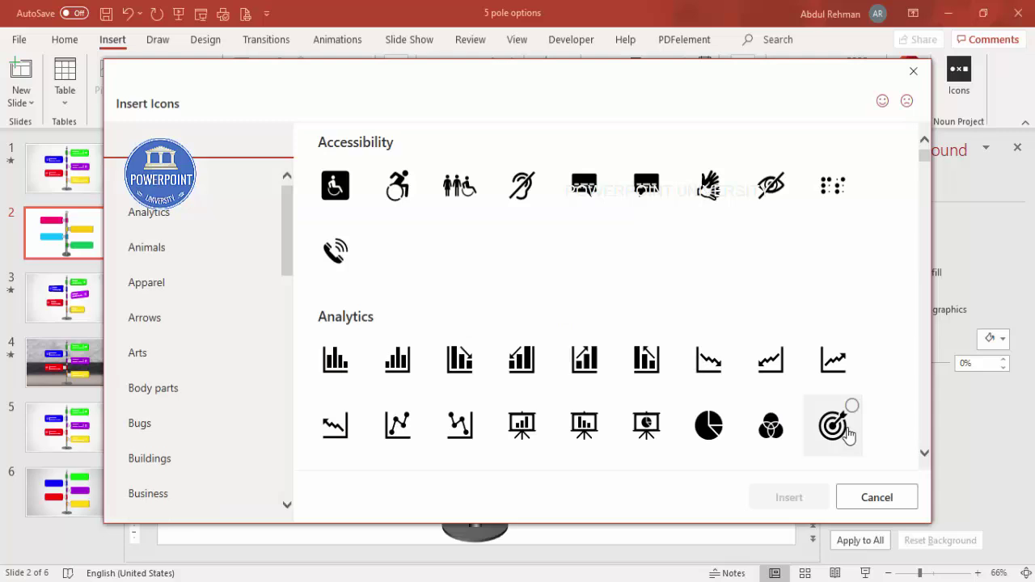
click(845, 433)
click(703, 428)
click(590, 427)
click(526, 368)
click(763, 497)
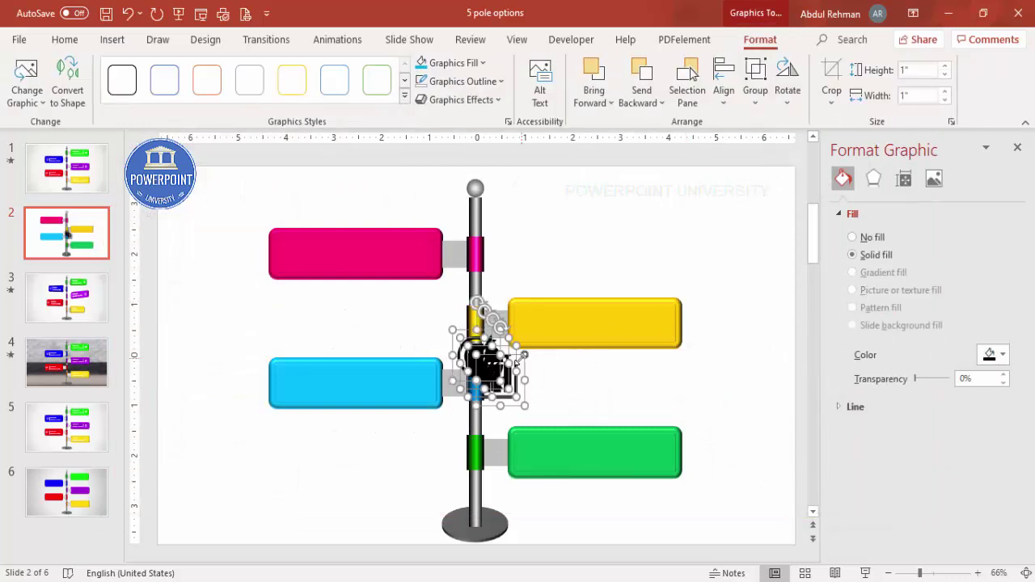
Move the stacked icons right of the pole and resize them to 0.5 inch height.
drag(497, 369, 763, 364)
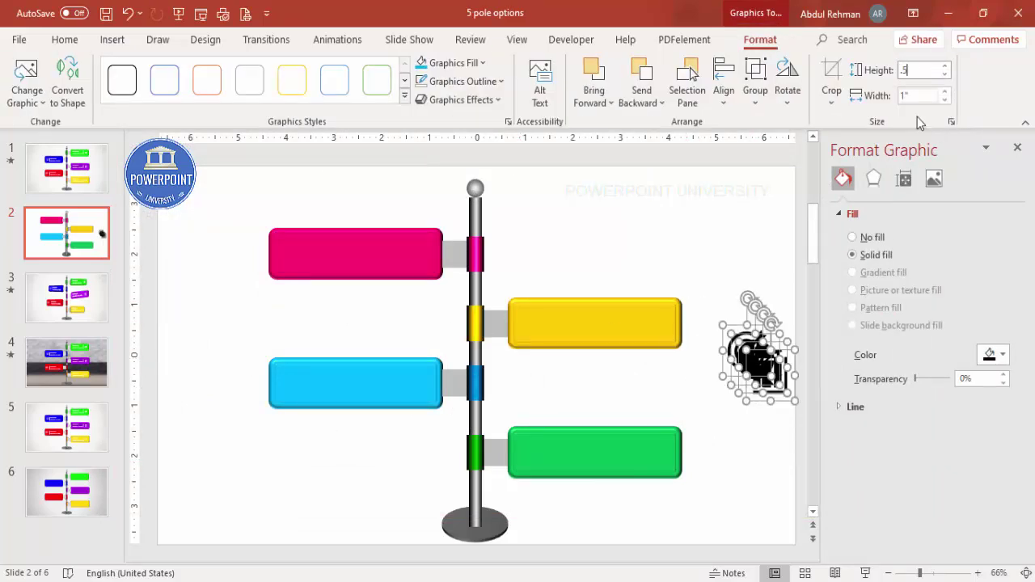
key(Return)
click(723, 283)
Place the bar chart, presentation, pie chart and target icons on the green, yellow, blue and pink boards and select them all.
drag(743, 348, 661, 452)
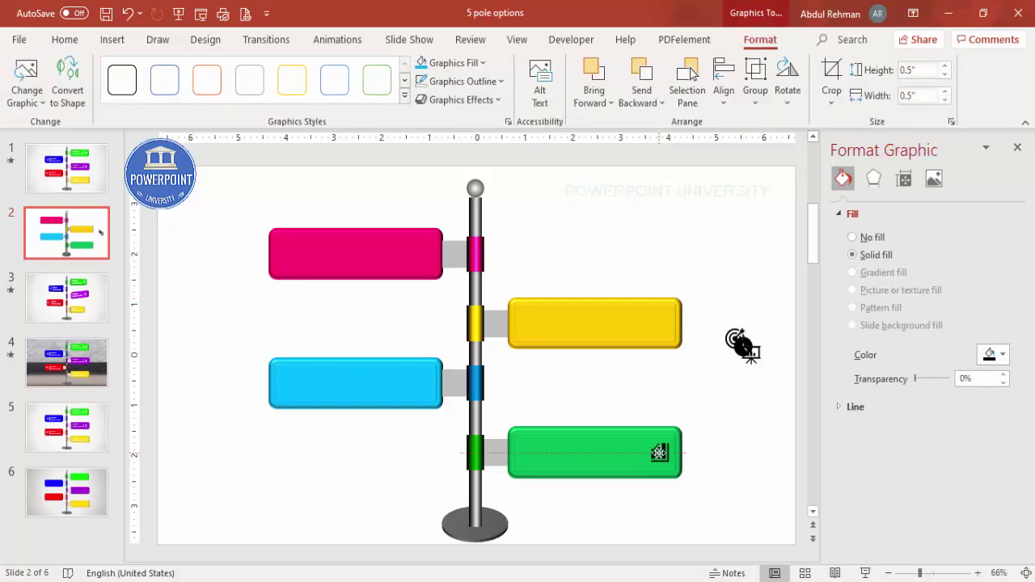
drag(750, 354, 666, 322)
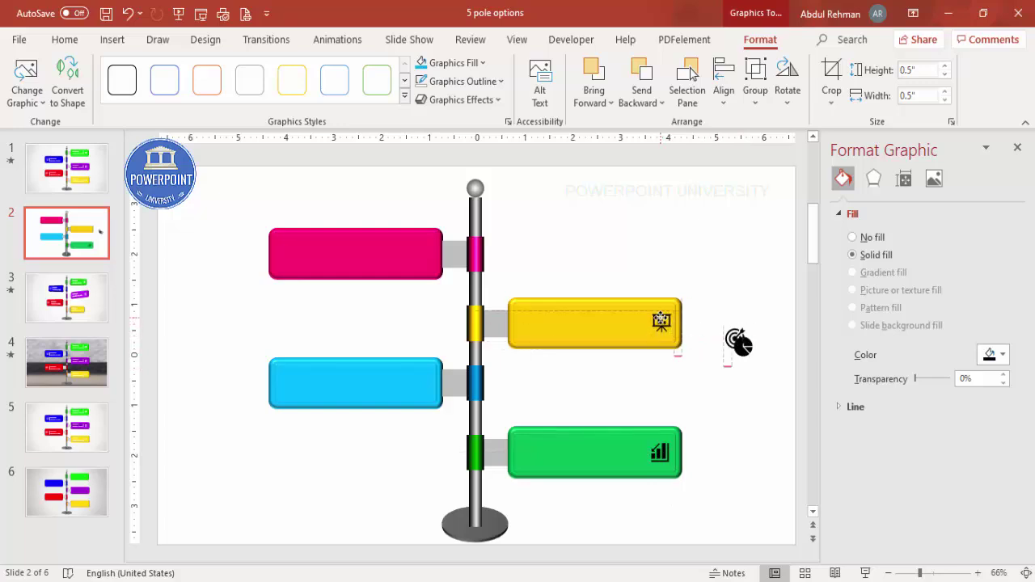
drag(737, 346, 291, 381)
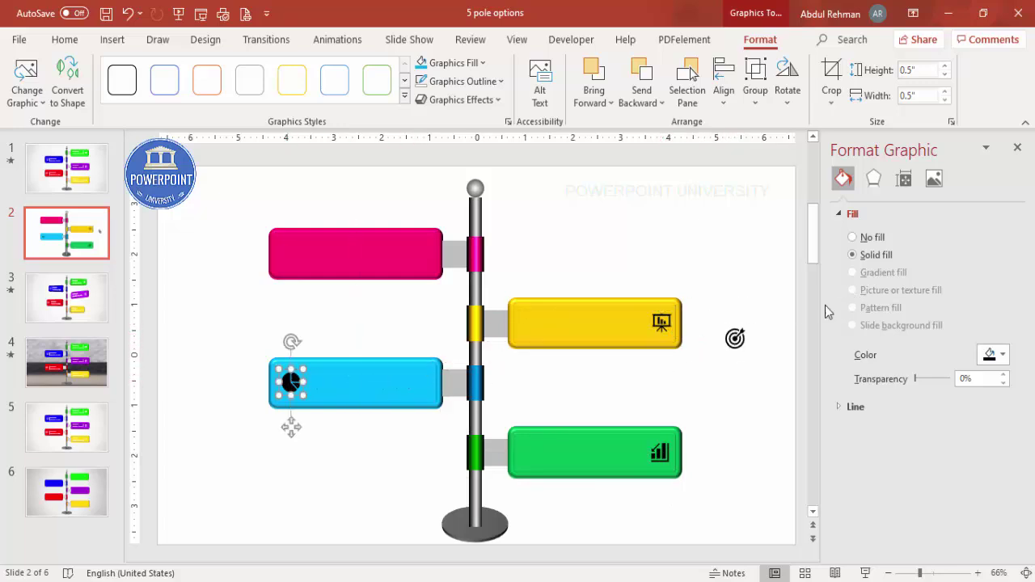
drag(733, 338, 291, 252)
shift+click(293, 383)
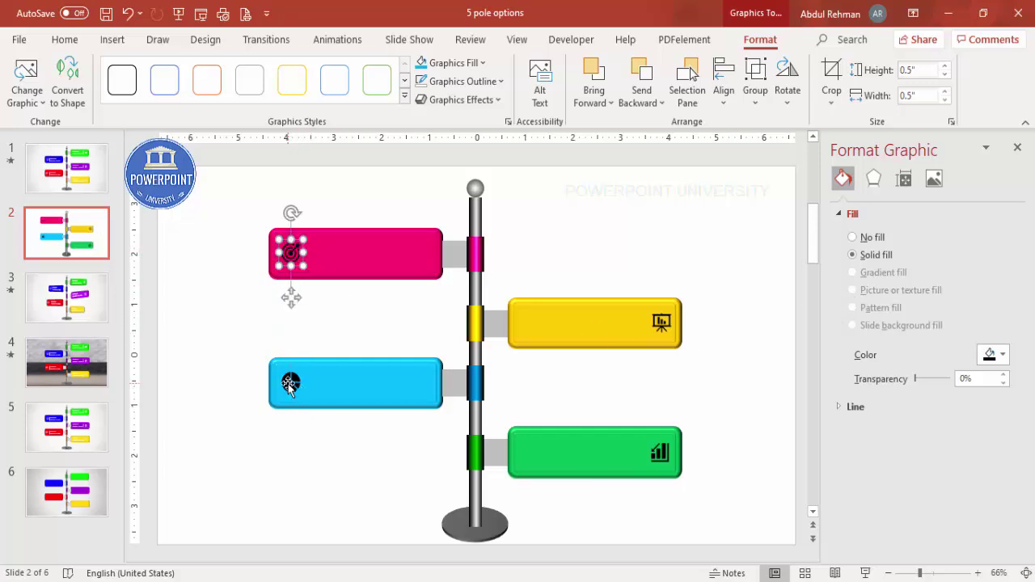
shift+click(662, 324)
shift+click(658, 453)
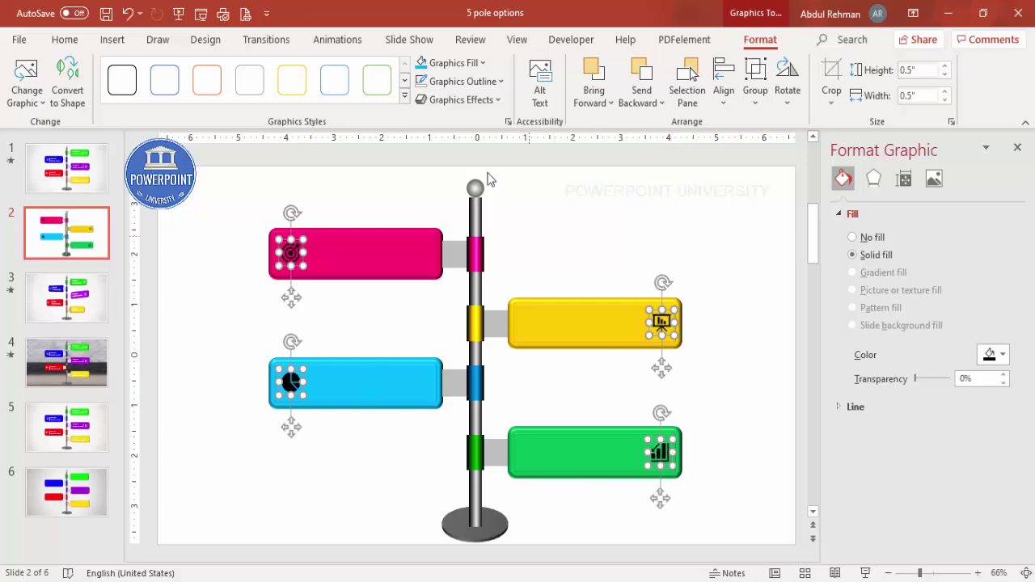
click(482, 63)
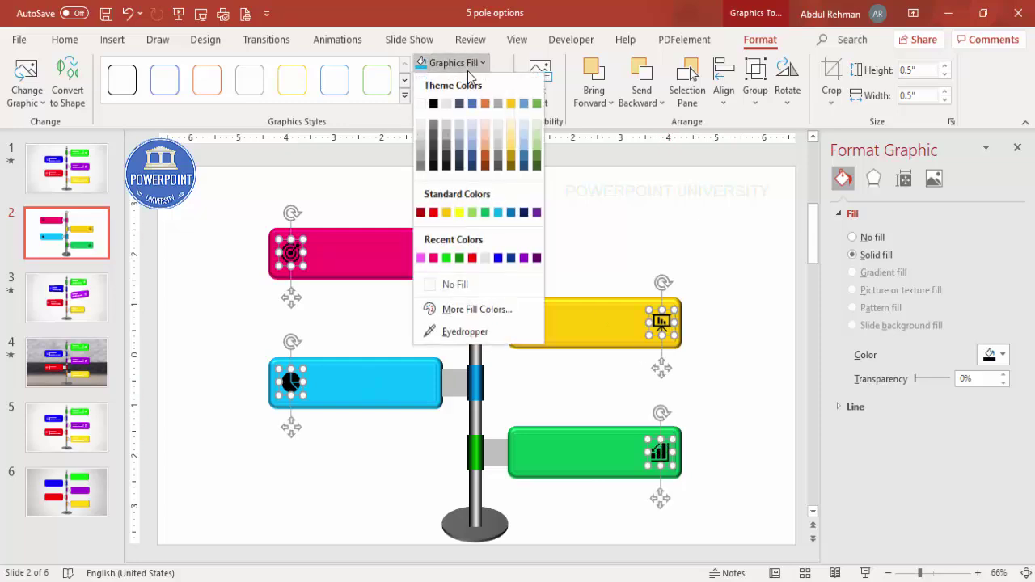
Make the icons white and draw a short white vertical divider line beside the target icon.
click(422, 103)
click(545, 199)
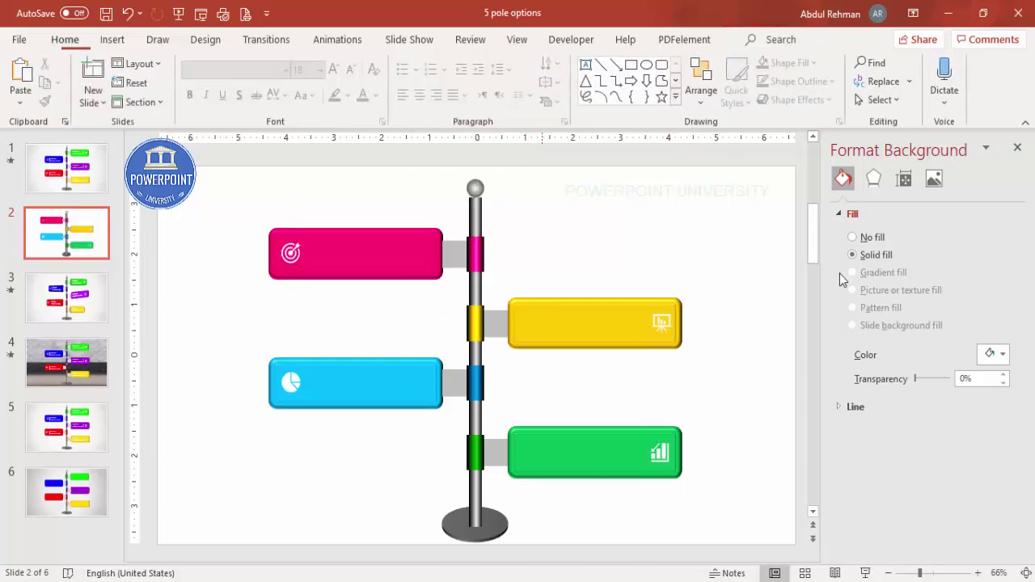
click(112, 39)
click(244, 76)
click(246, 211)
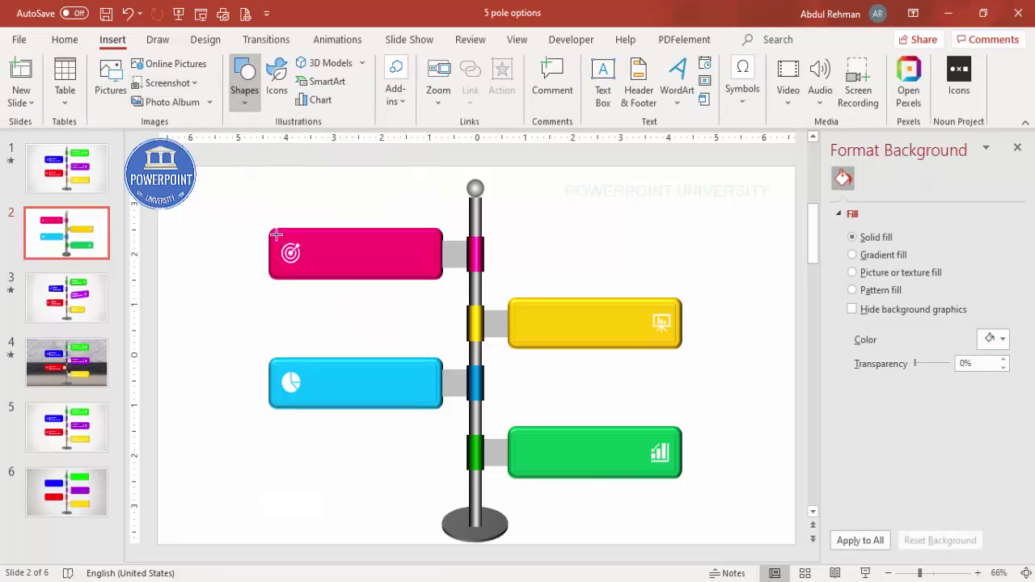
drag(313, 241, 313, 268)
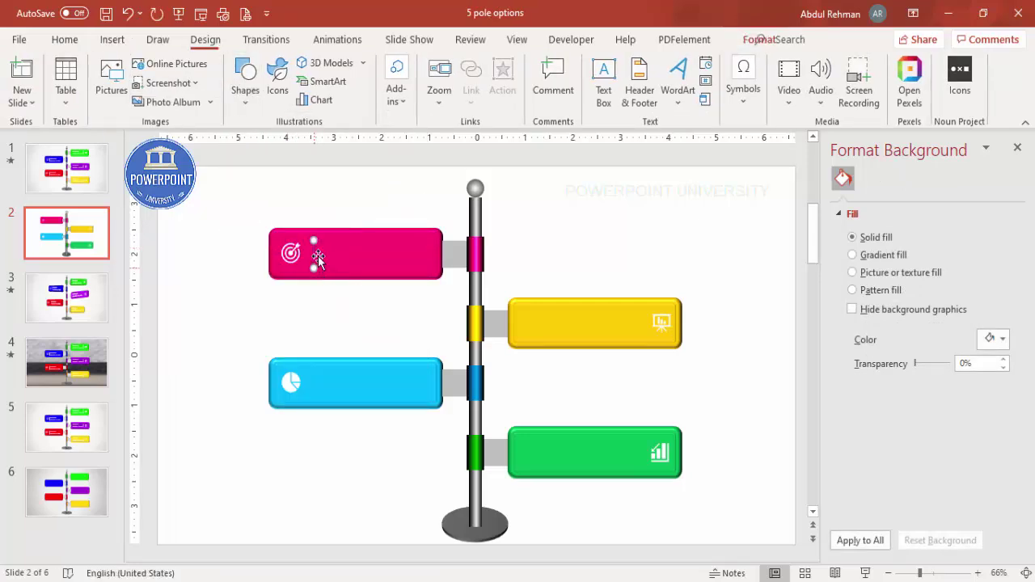
click(403, 81)
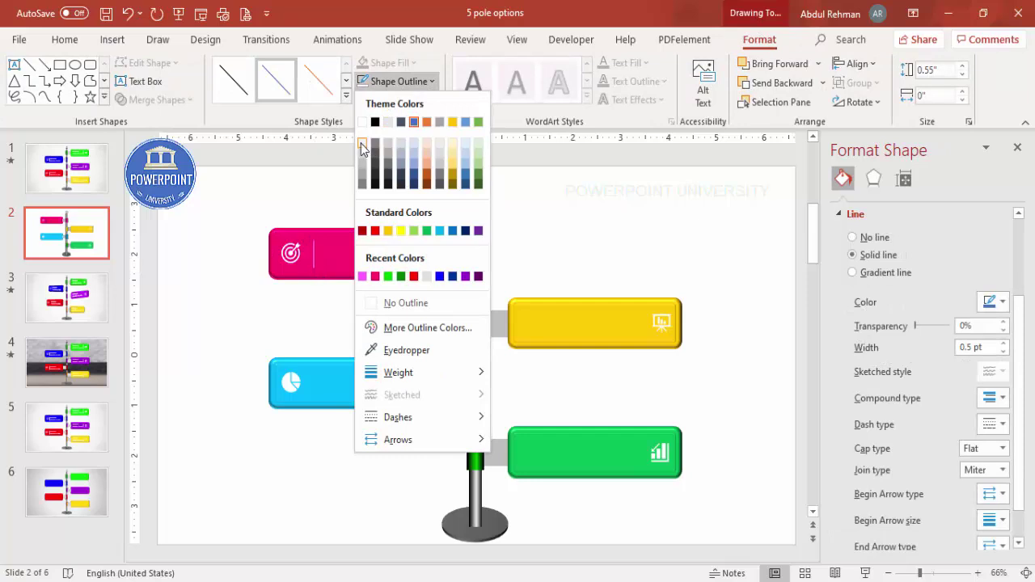
click(360, 143)
drag(313, 251, 312, 385)
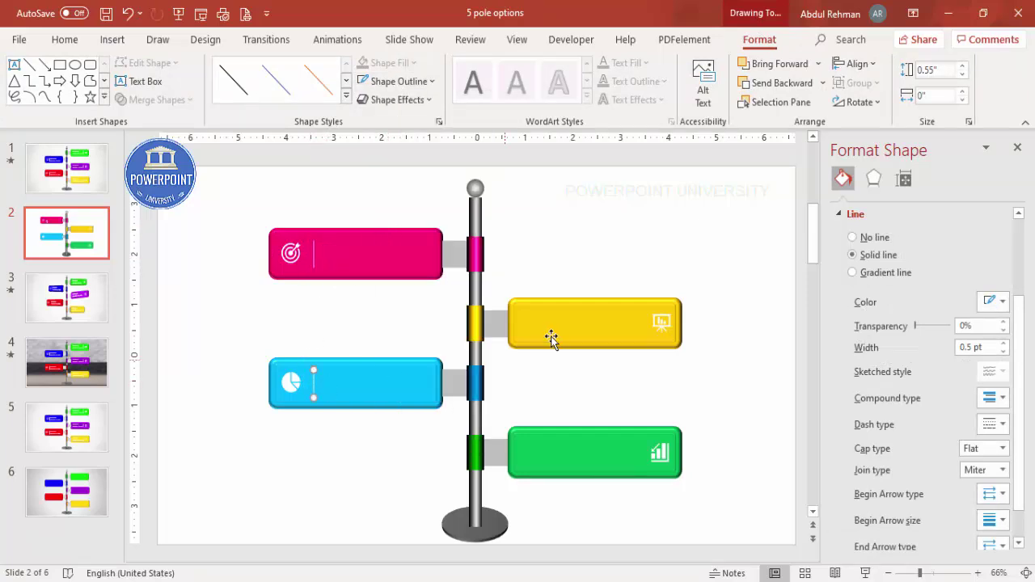
Duplicate the white divider line onto the other boards beside their icons.
key(ctrl+d)
drag(310, 515, 638, 453)
click(693, 437)
scroll(585, 351, right, 3)
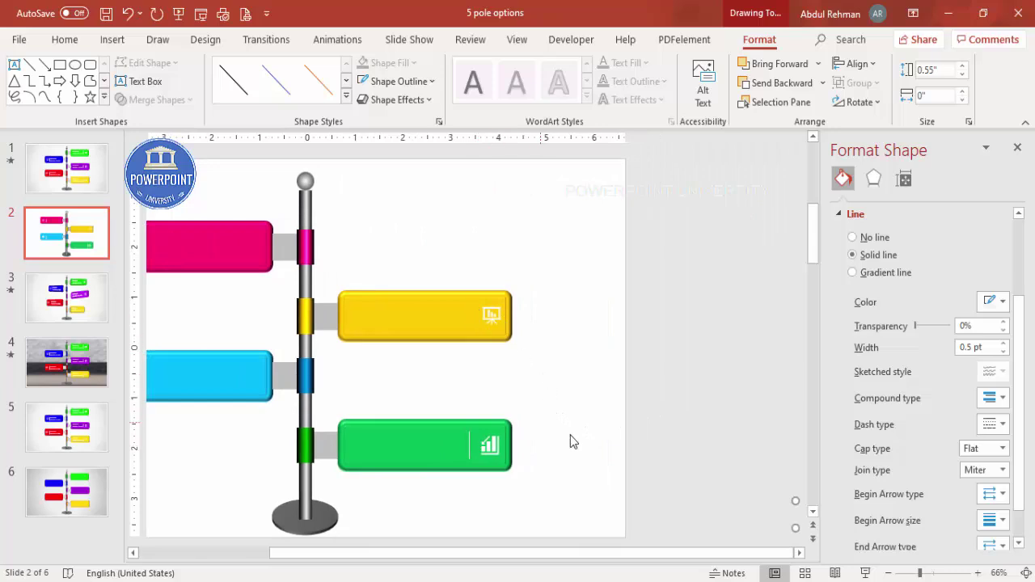
scroll(794, 514, left, 1)
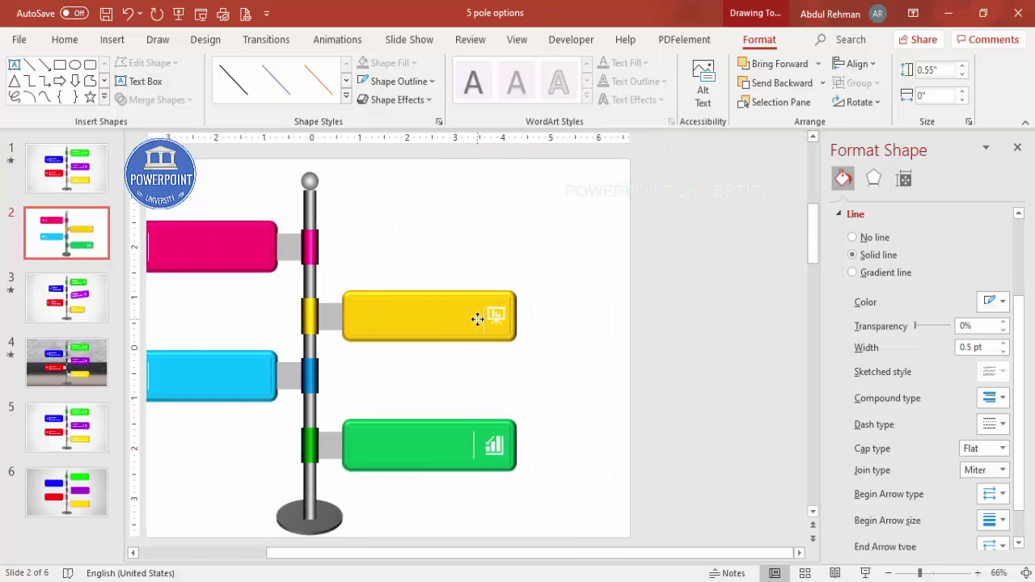
click(475, 317)
scroll(578, 380, left, 3)
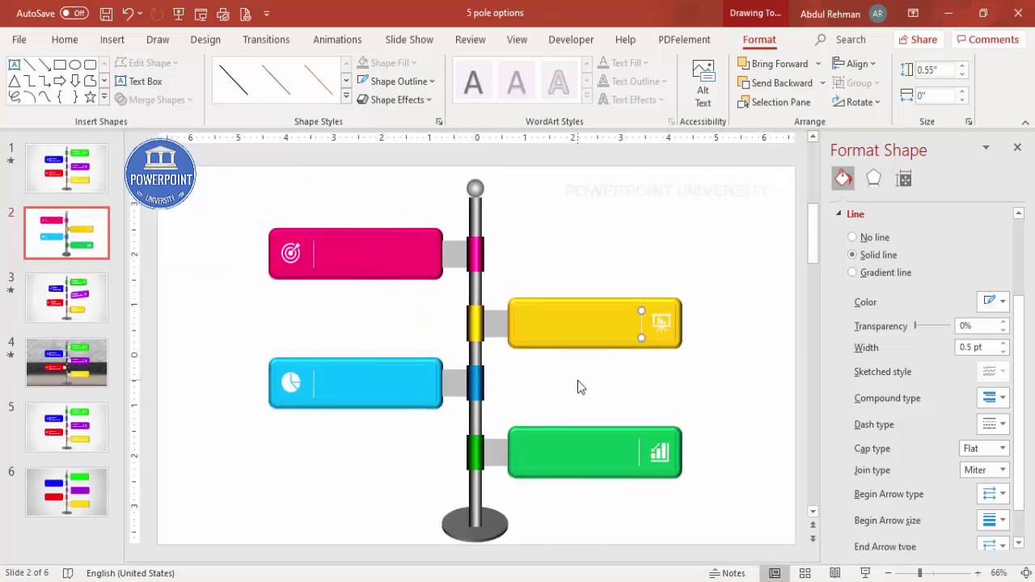
click(577, 385)
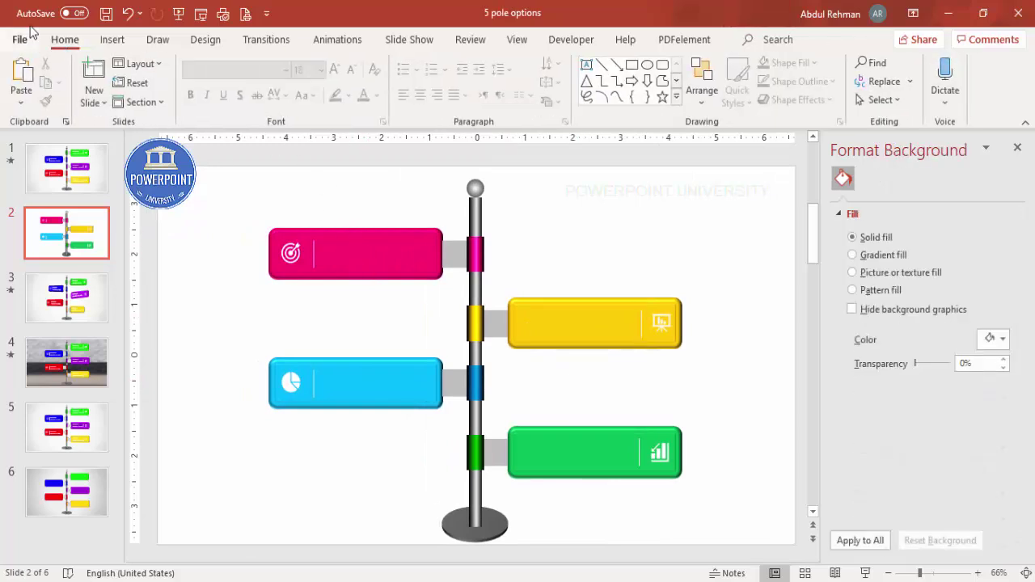
Add a text box on the pink board reading 'Add your detail text here'.
click(110, 39)
click(603, 81)
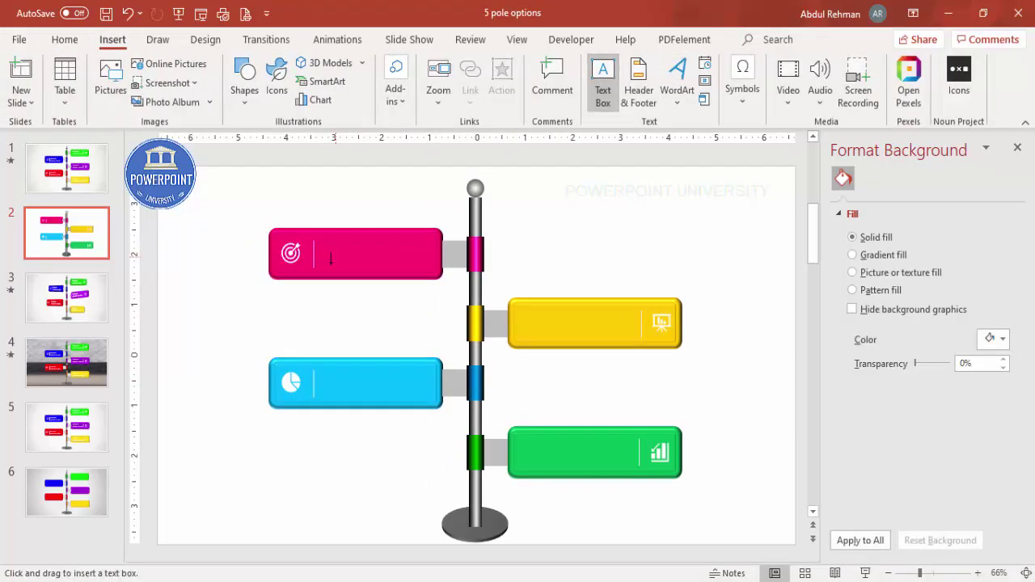
drag(323, 252, 441, 280)
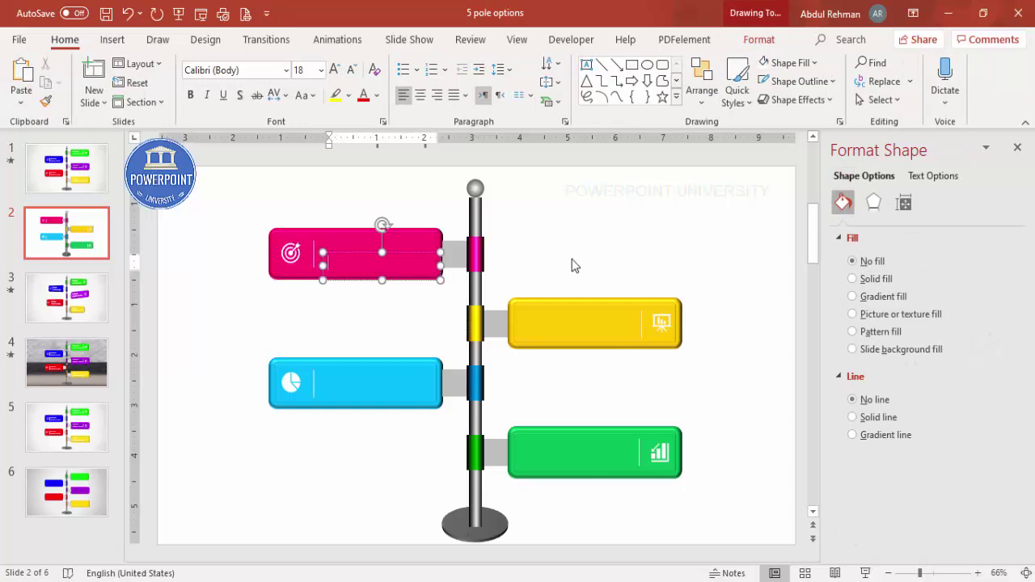
text(Add your deta)
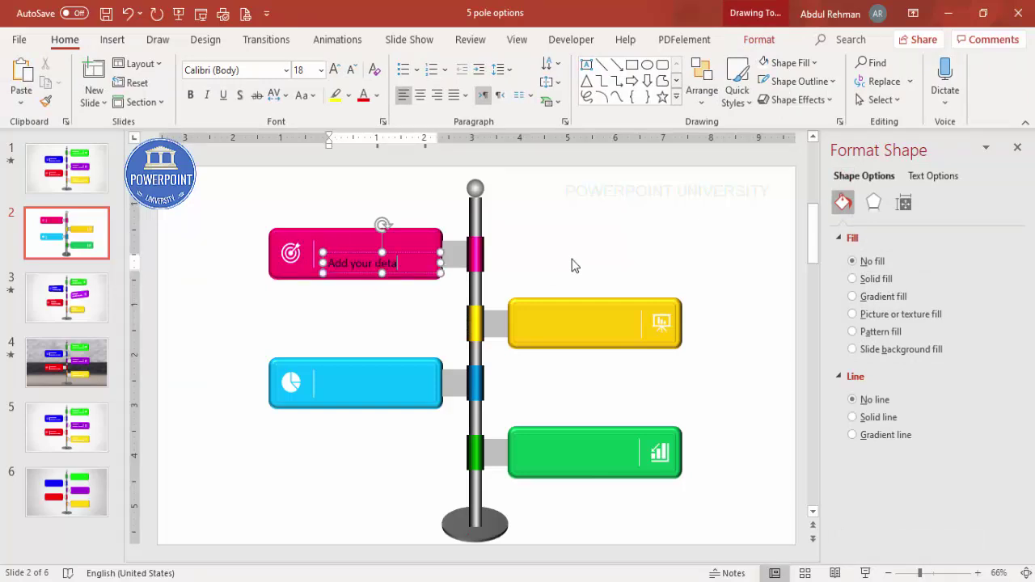
text(il text here)
Make the pink board's text white Century Gothic at a smaller size and position it on the board.
click(411, 255)
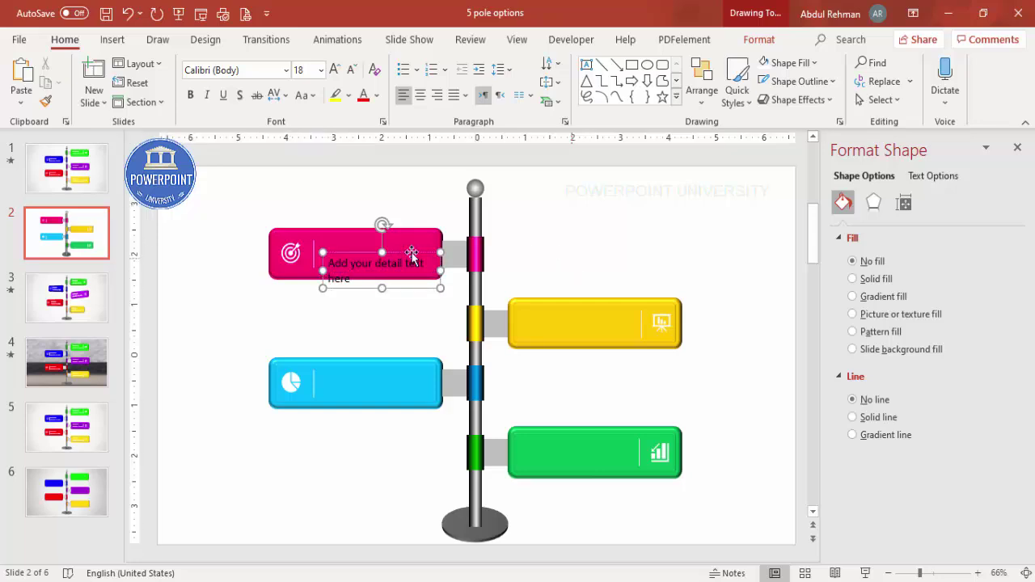
click(376, 95)
click(363, 137)
click(259, 73)
text(Century Gothic)
key(Return)
click(351, 70)
click(351, 70)
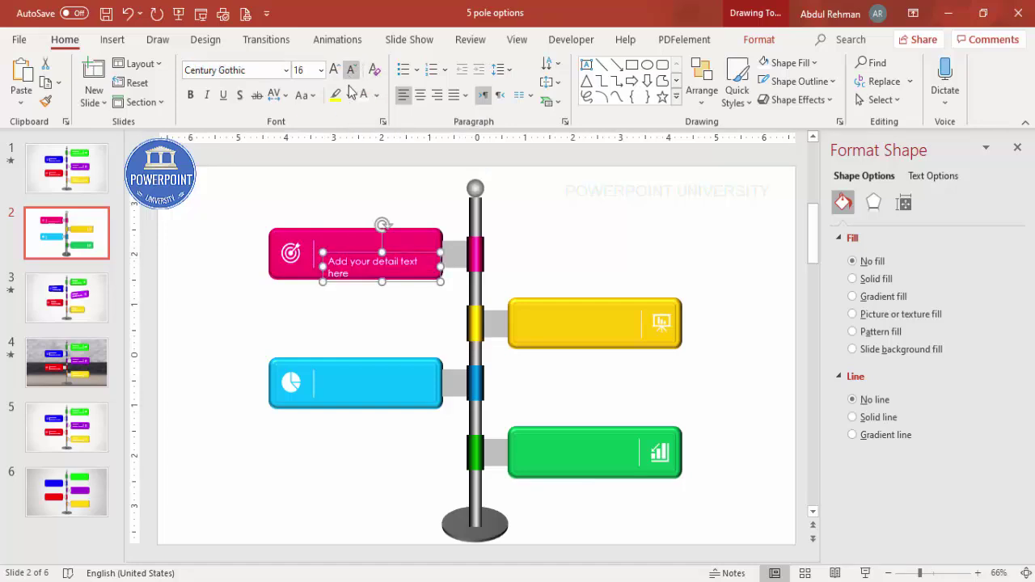
drag(416, 251, 422, 369)
Duplicate the text box onto the green and yellow boards.
key(ctrl+d)
drag(394, 496, 612, 439)
key(ctrl+d)
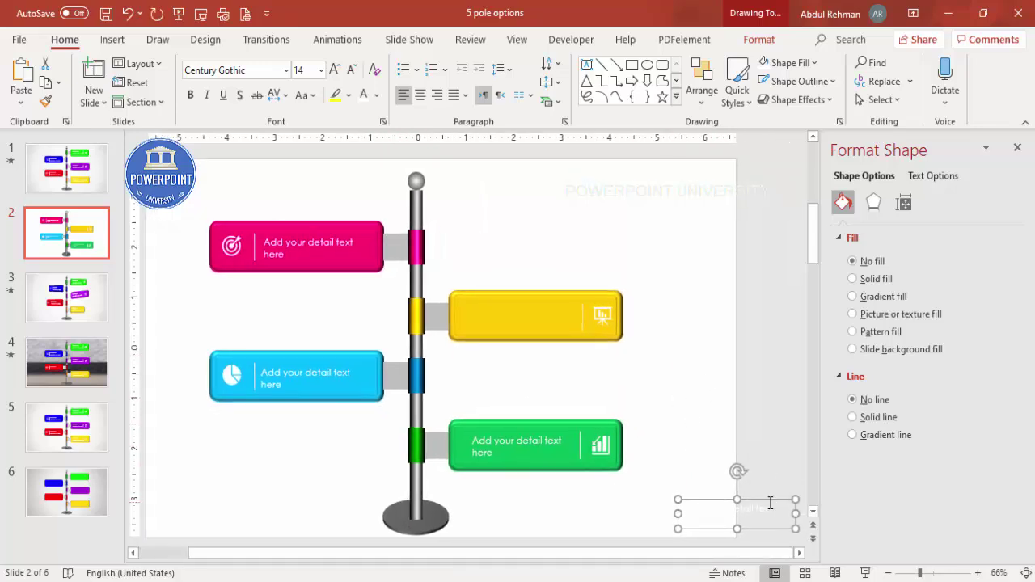
drag(768, 498, 565, 299)
click(647, 238)
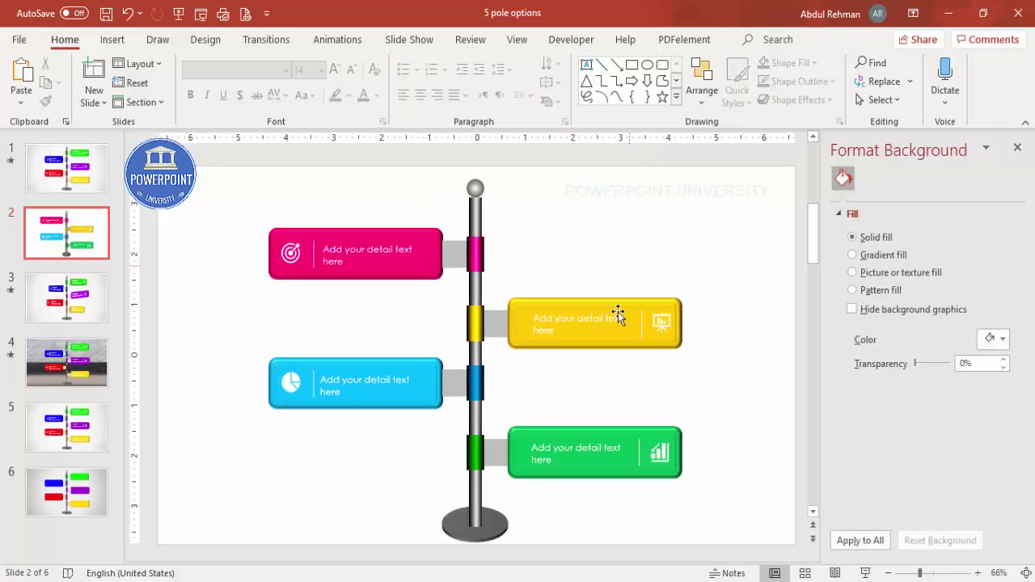
Draw an oval in the upper right of the slide.
click(110, 40)
click(253, 109)
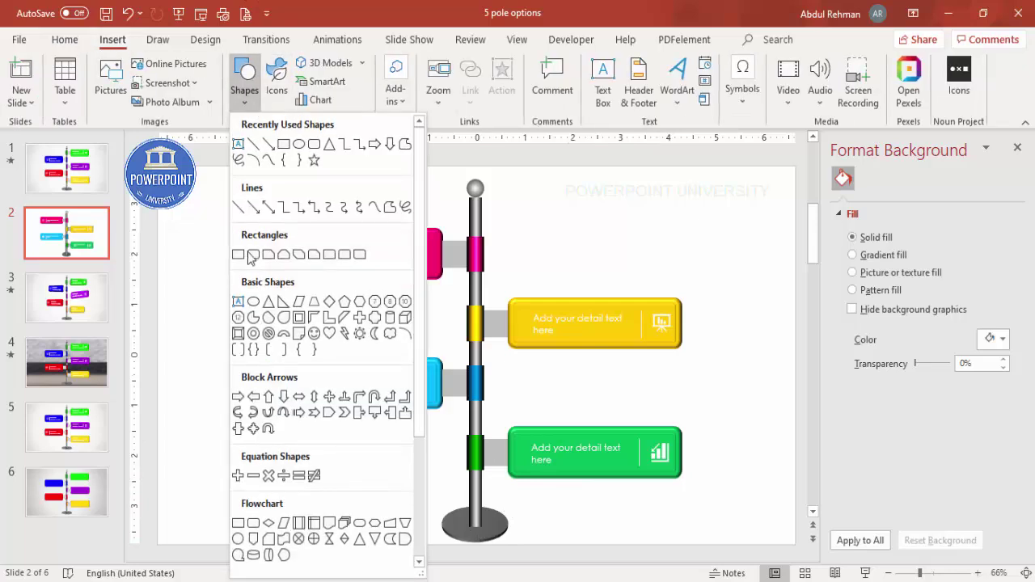
click(257, 316)
drag(656, 229, 710, 264)
Fill the oval black with no outline and 14 pt soft edges.
click(386, 63)
click(378, 102)
click(410, 81)
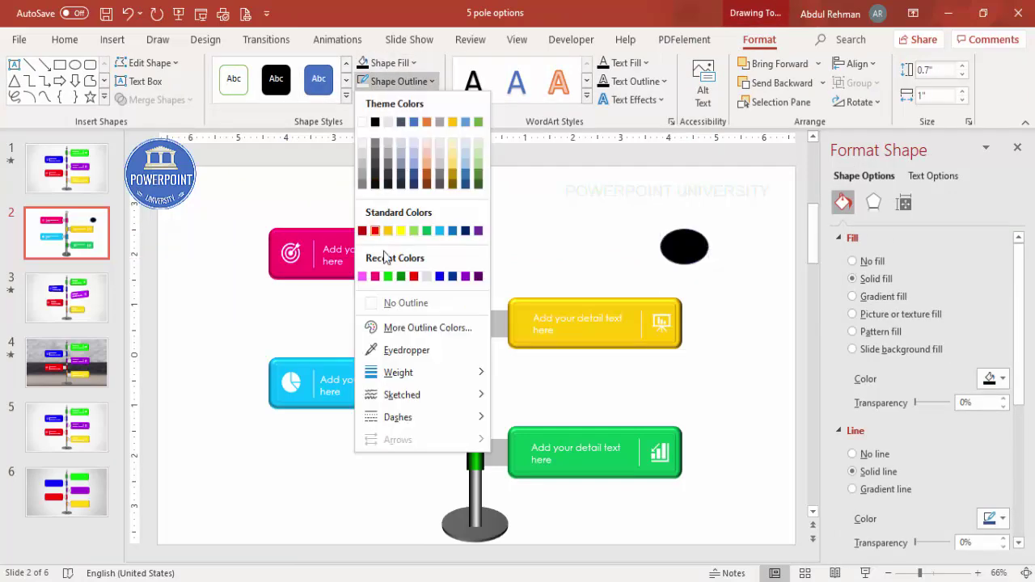
click(402, 301)
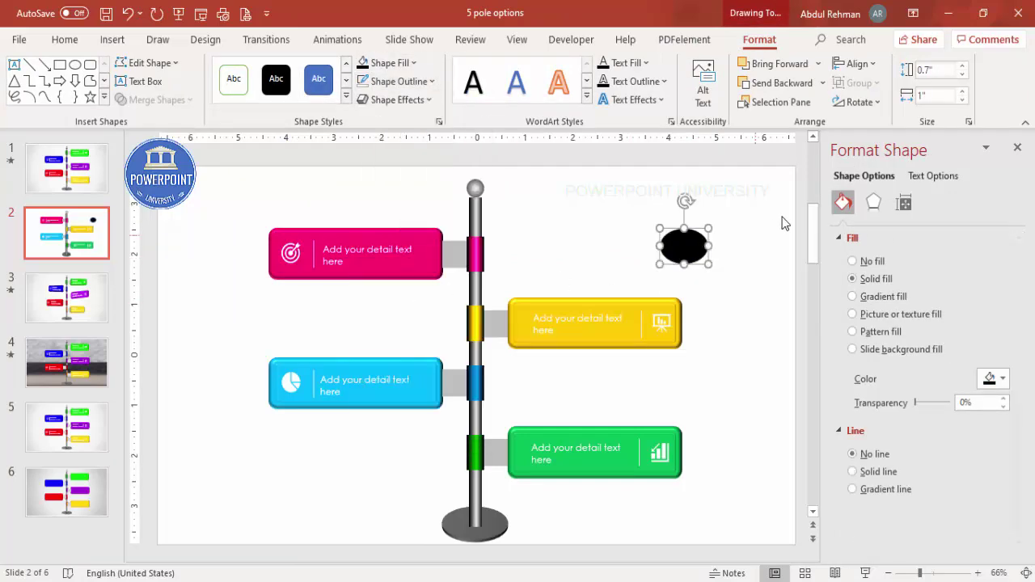
click(873, 205)
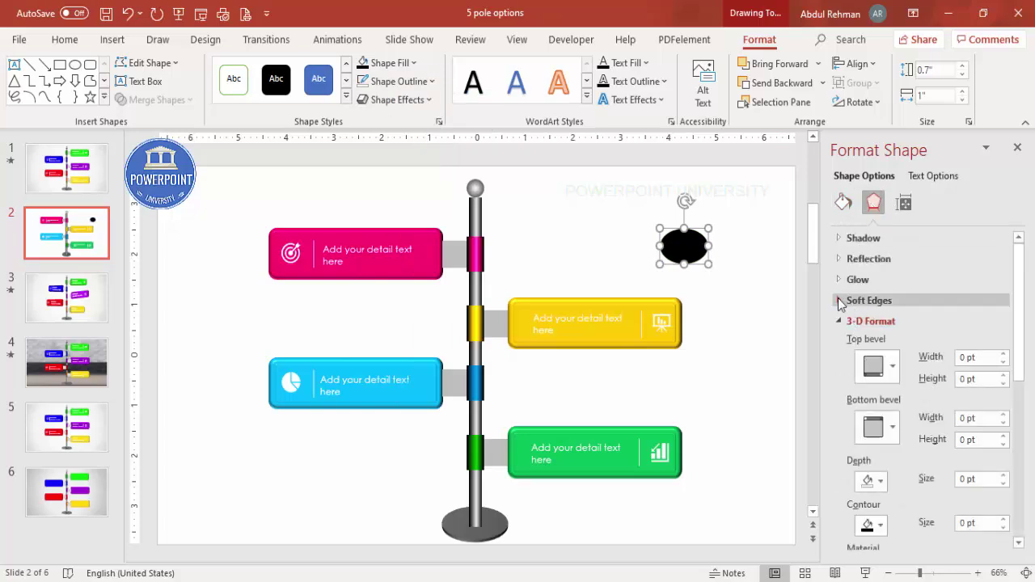
click(841, 300)
click(1004, 342)
click(1005, 342)
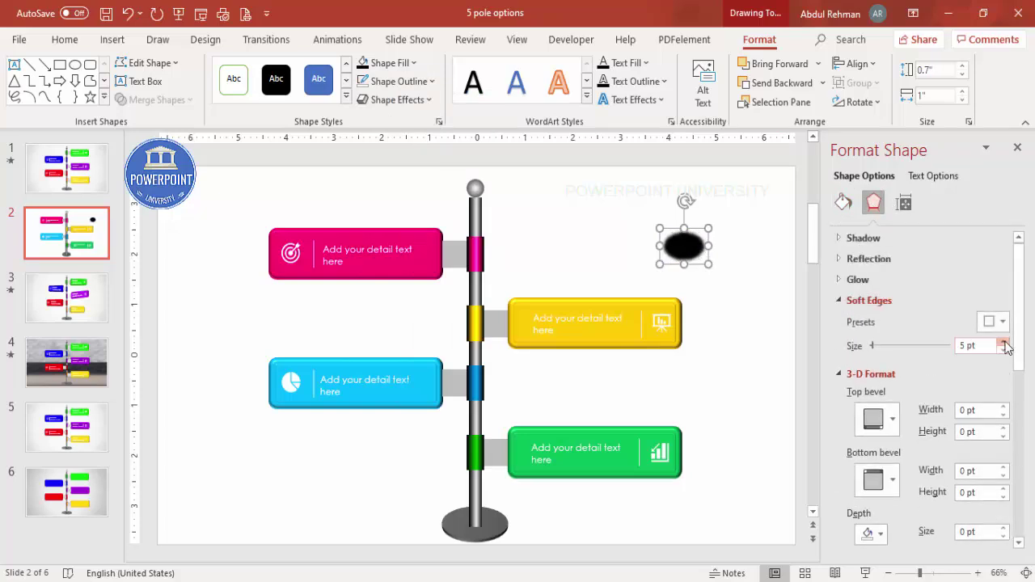
Move the blurred oval under the pole's base and send it behind the base.
drag(698, 244, 482, 521)
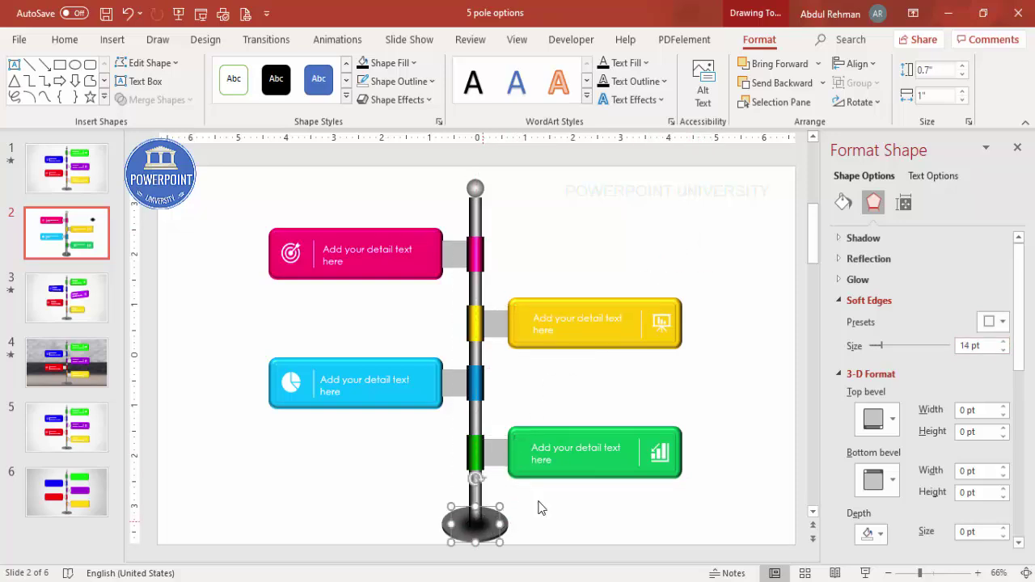
click(796, 88)
click(796, 88)
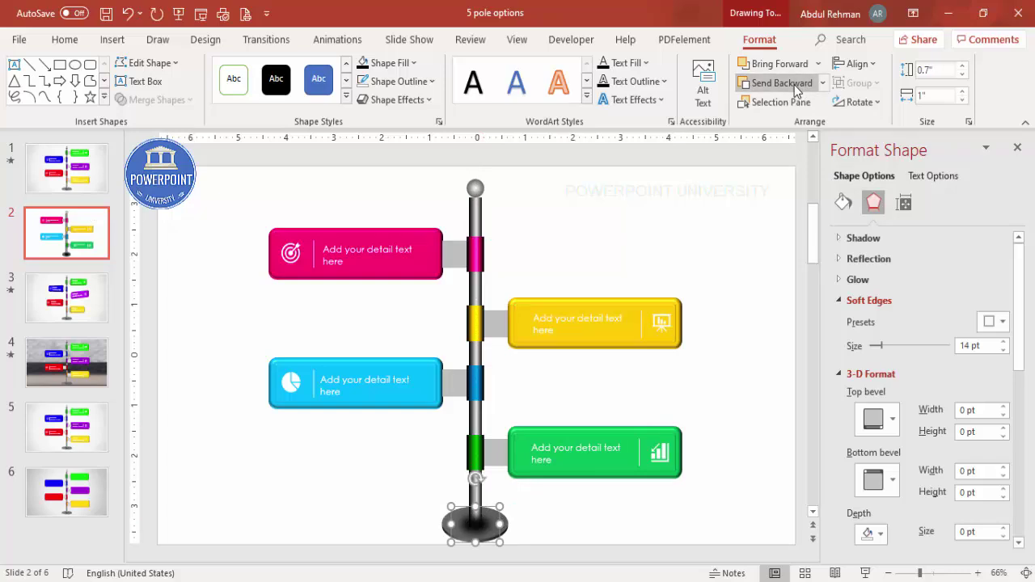
click(795, 87)
click(795, 84)
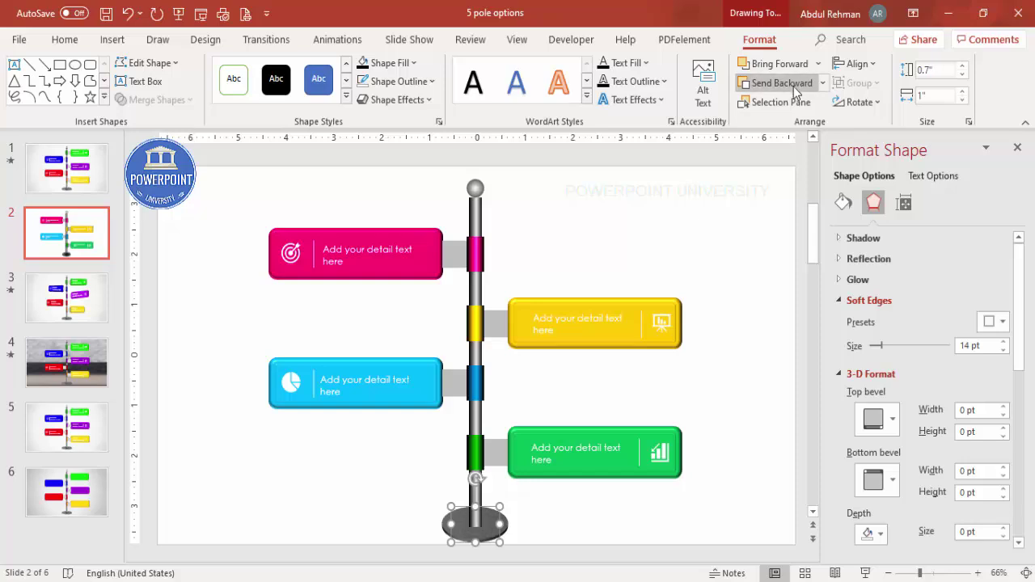
key(ctrl+z)
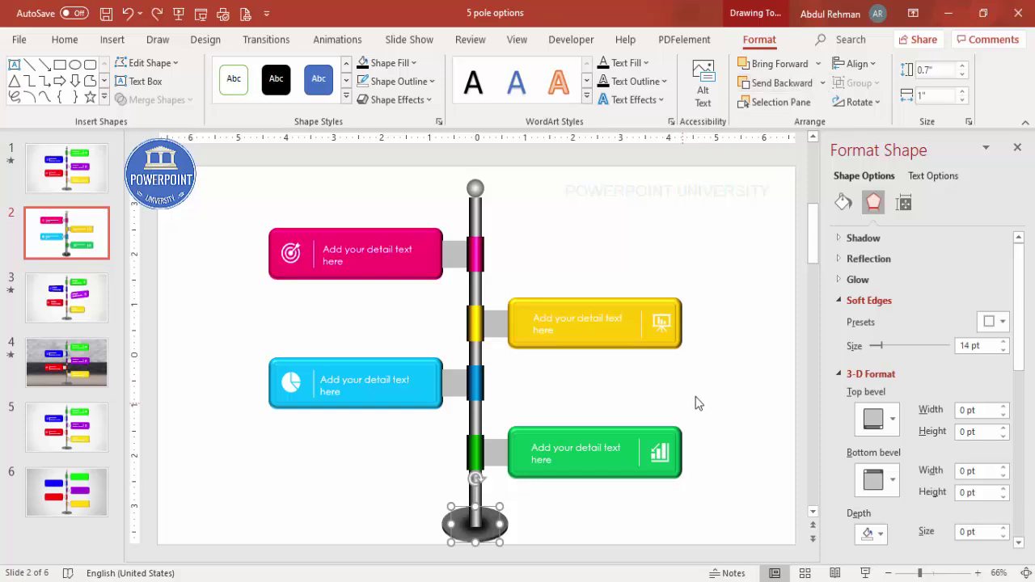
click(569, 499)
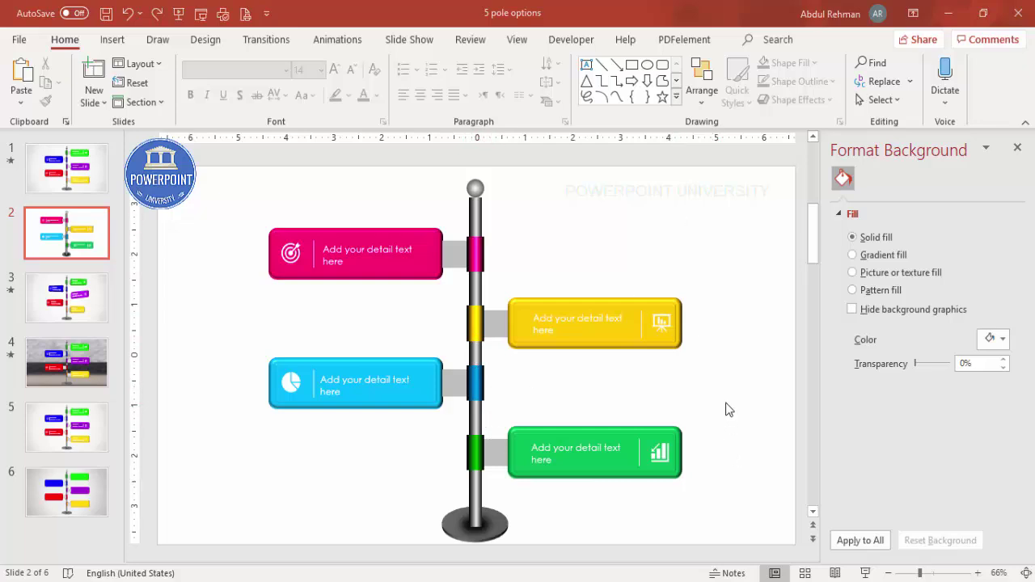
Group the green board's parts, then the yellow board's parts.
drag(757, 392, 477, 498)
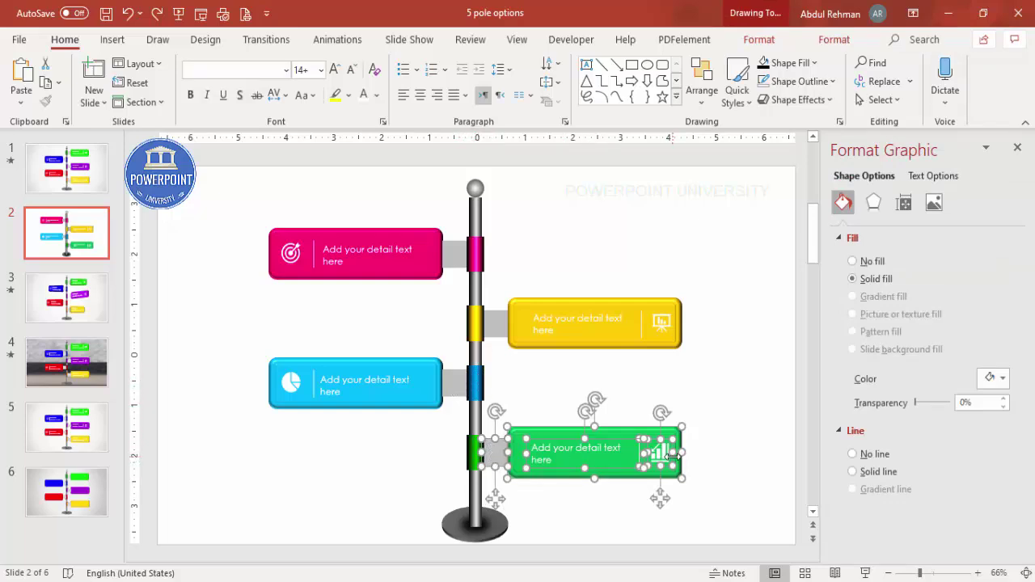
key(ctrl+g)
drag(619, 428, 672, 426)
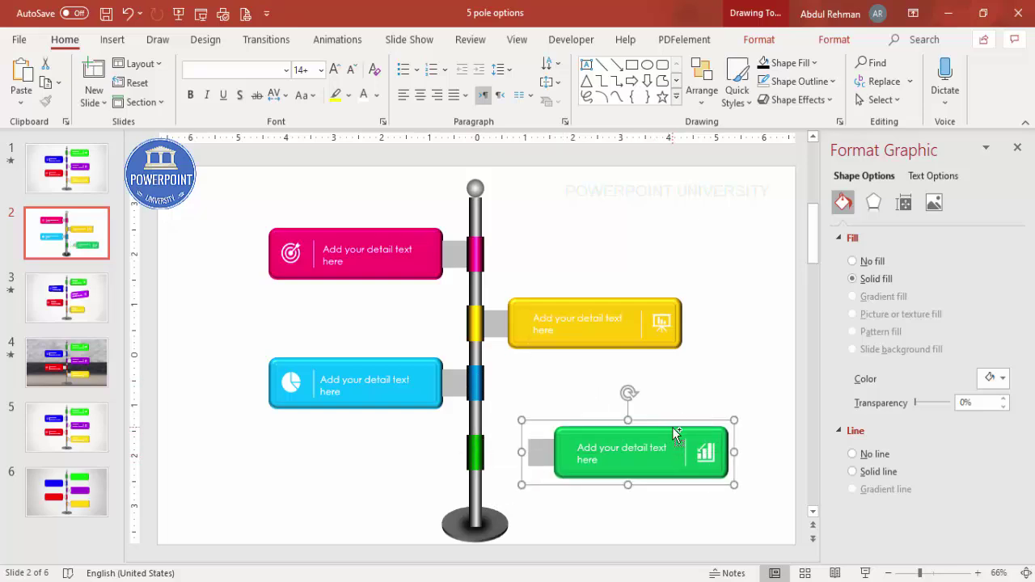
key(ctrl+z)
drag(719, 269, 470, 371)
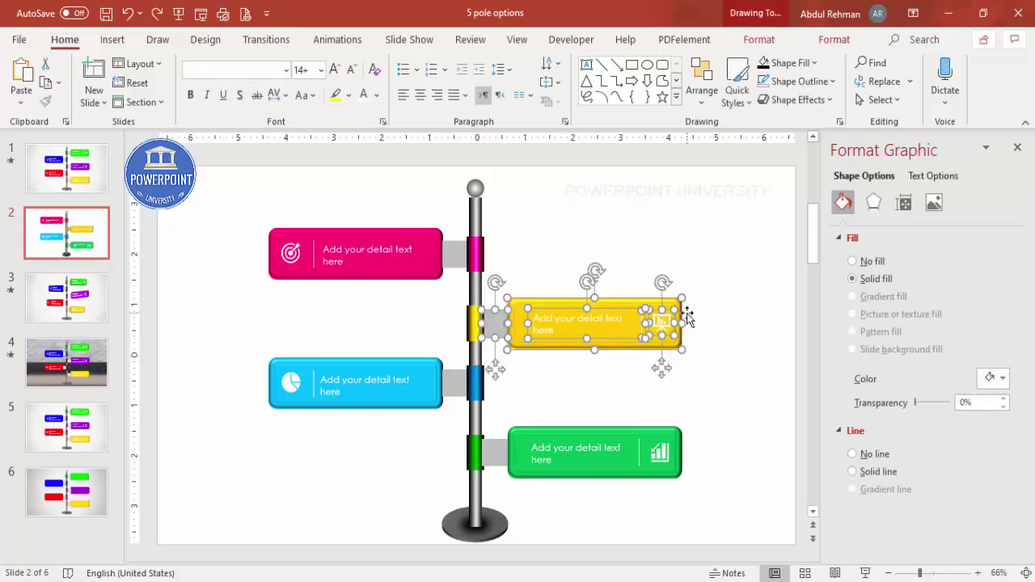
key(ctrl+g)
Group the blue and pink boards' parts and close the Format Background pane.
drag(232, 333, 484, 441)
key(ctrl+g)
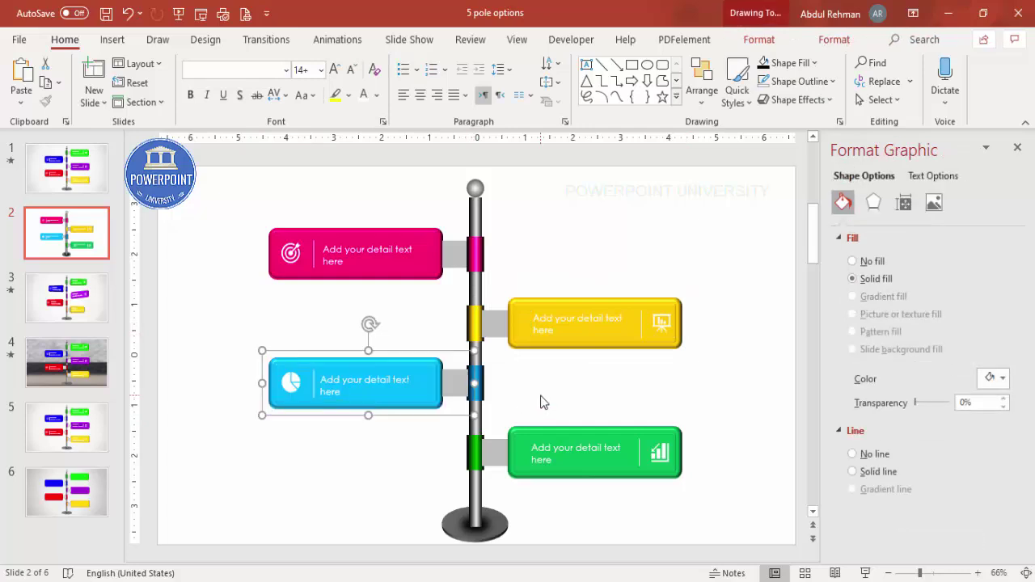
click(289, 234)
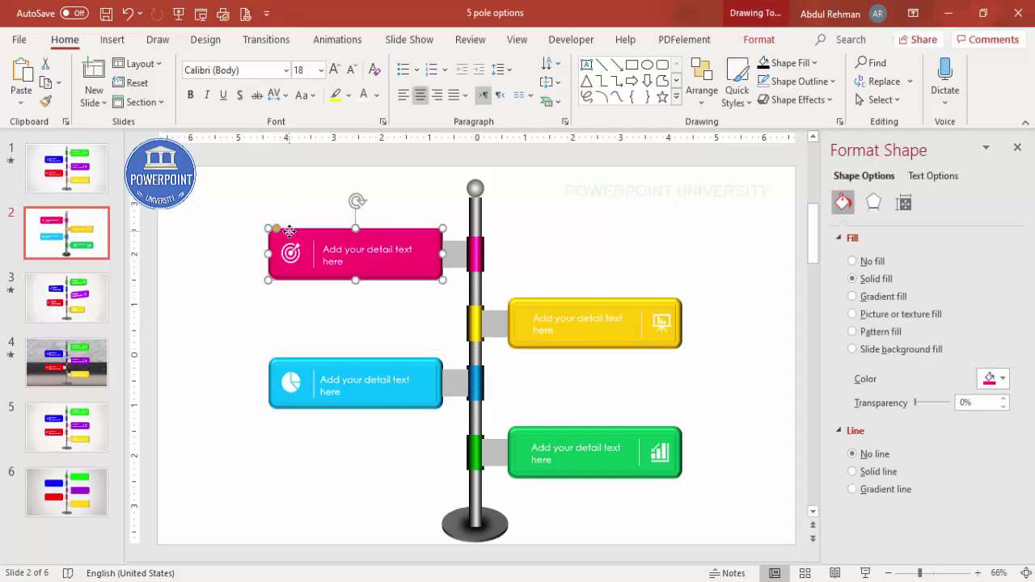
click(289, 251)
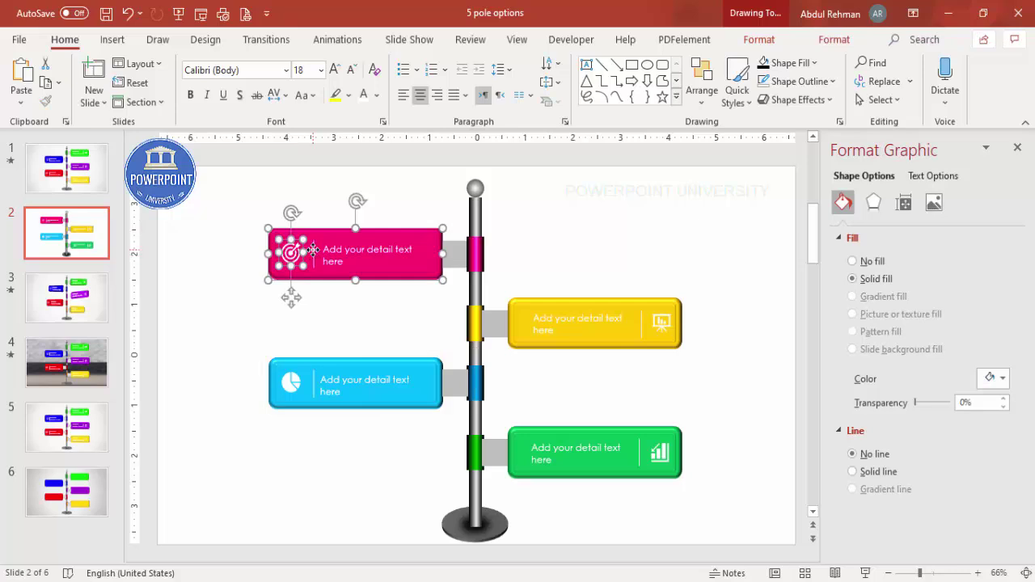
click(370, 203)
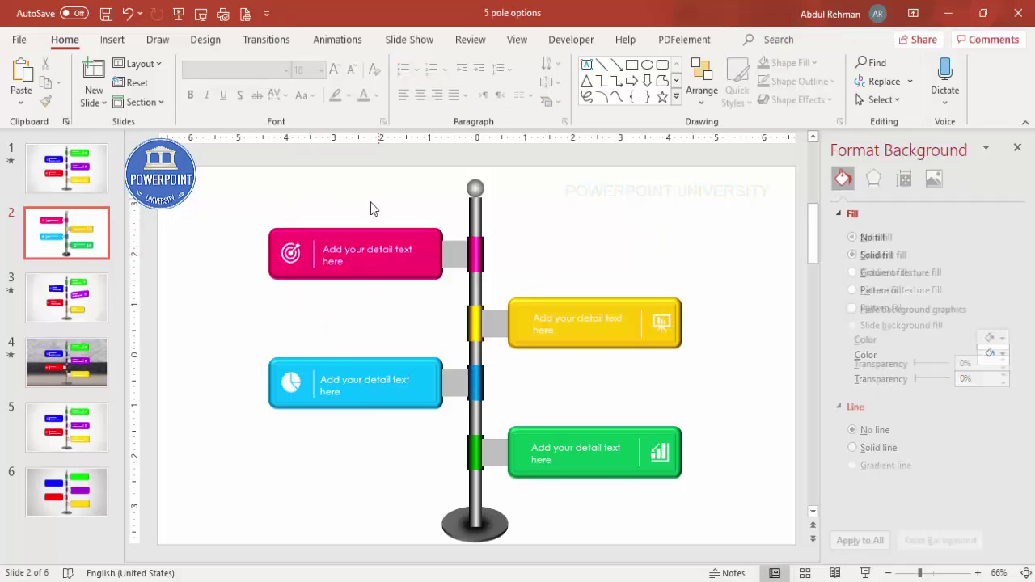
drag(307, 275, 477, 316)
key(ctrl+g)
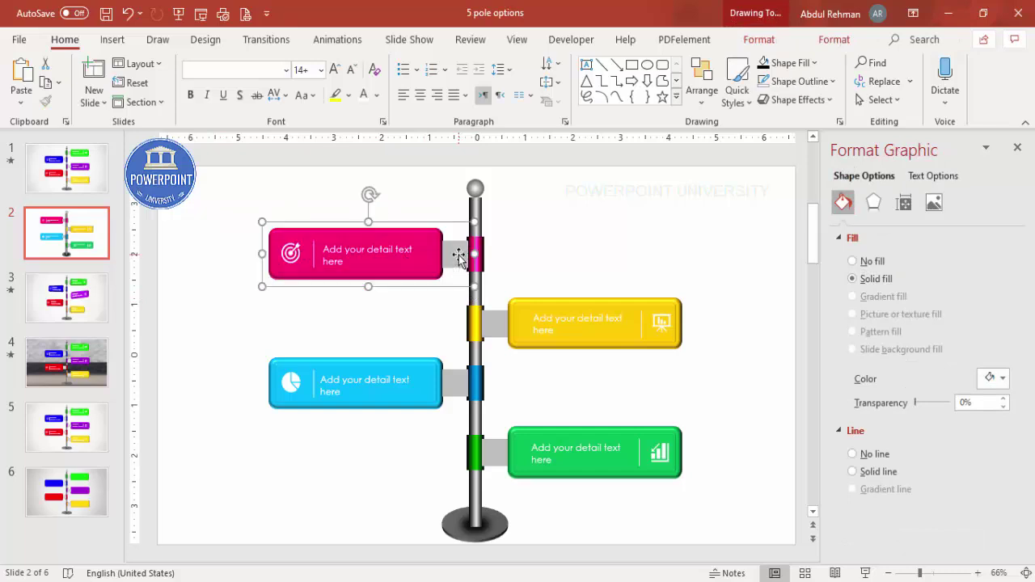
click(566, 248)
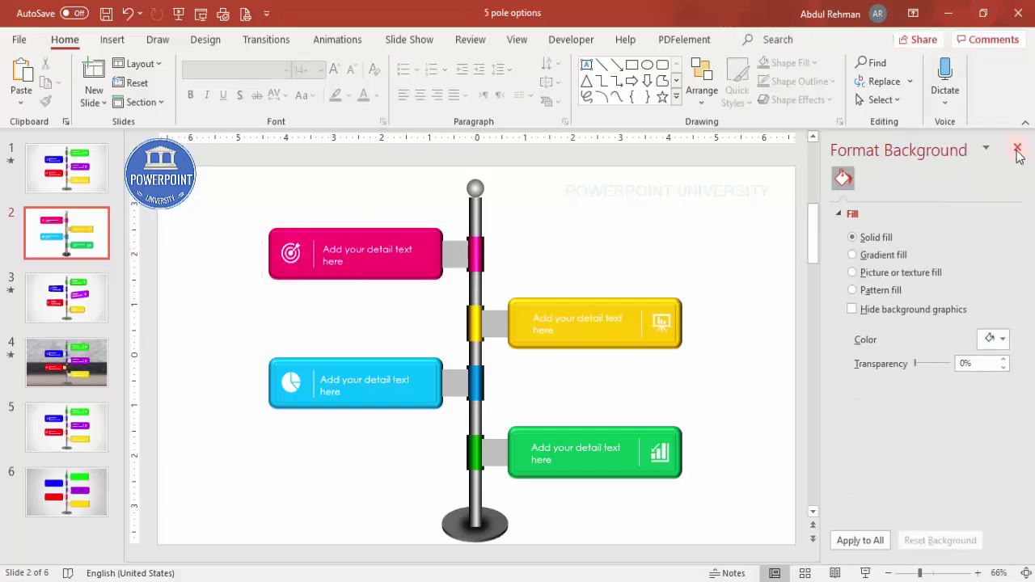
click(1017, 147)
Give the green pole band a Stretch entrance from the left.
click(341, 41)
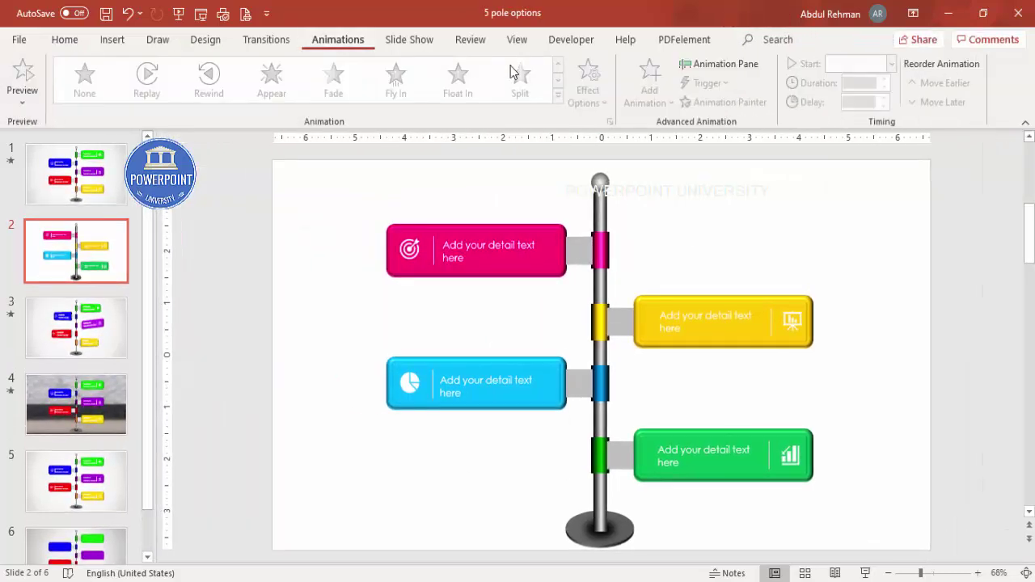
click(724, 65)
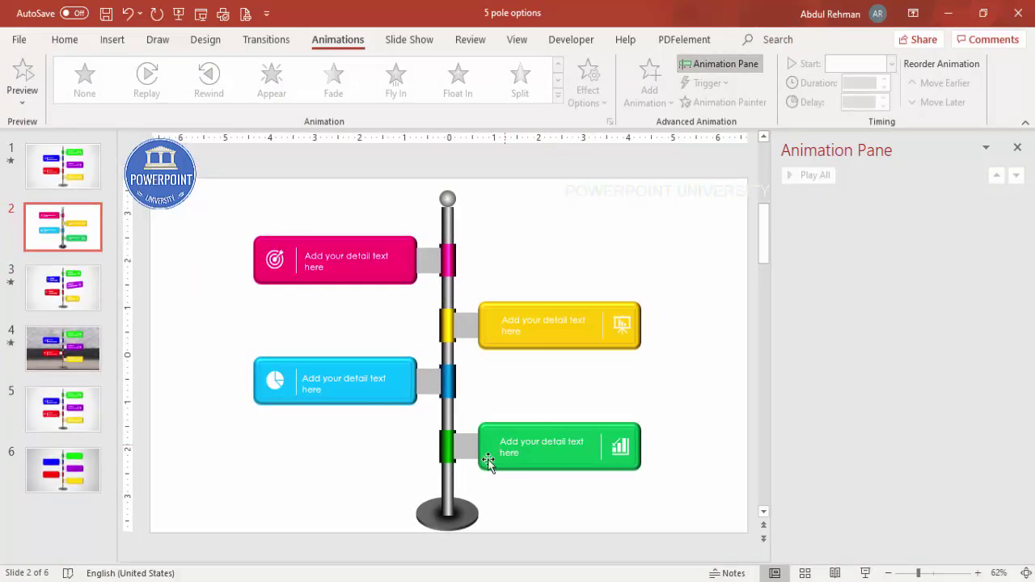
click(447, 450)
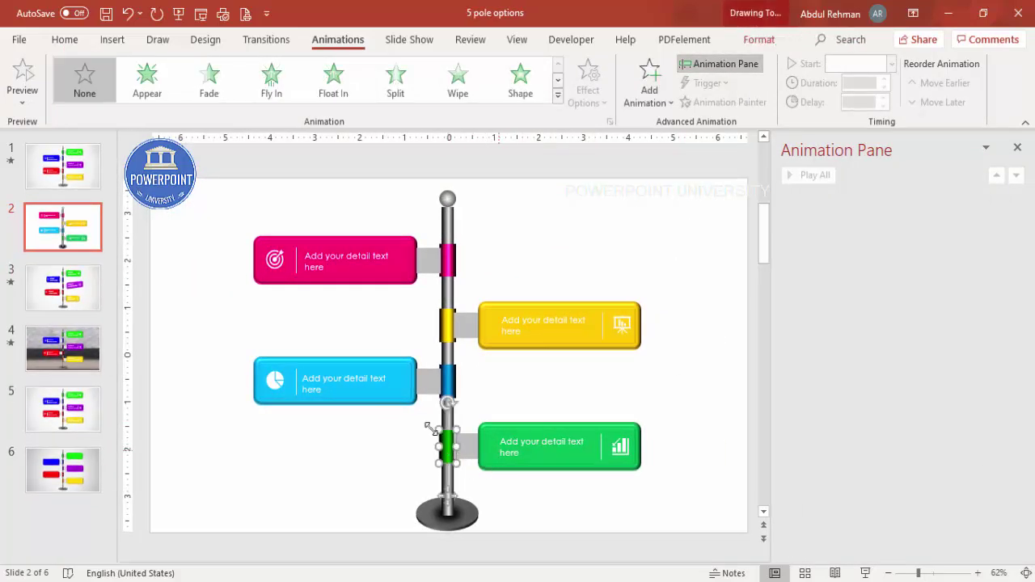
click(650, 91)
click(683, 476)
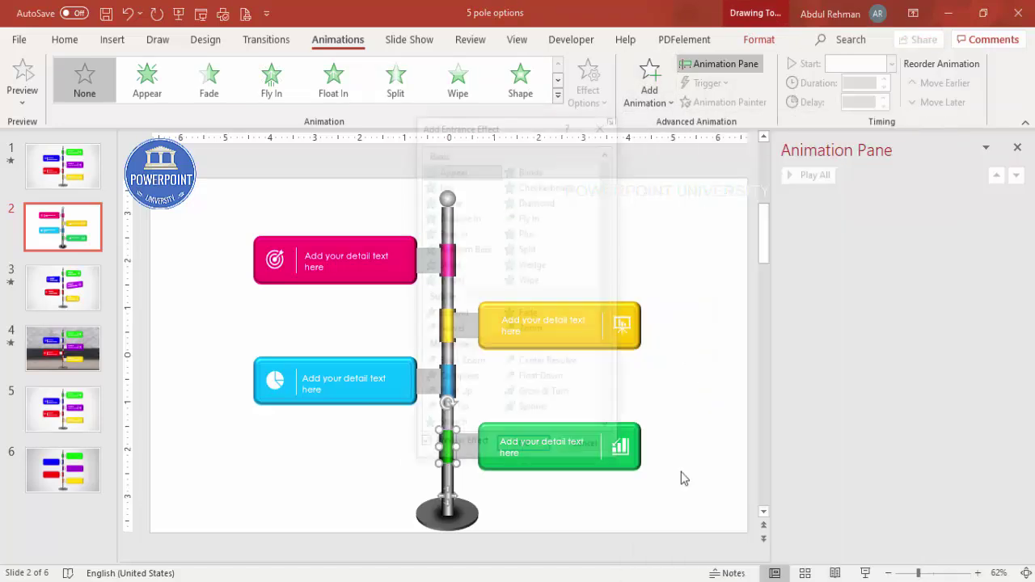
click(455, 428)
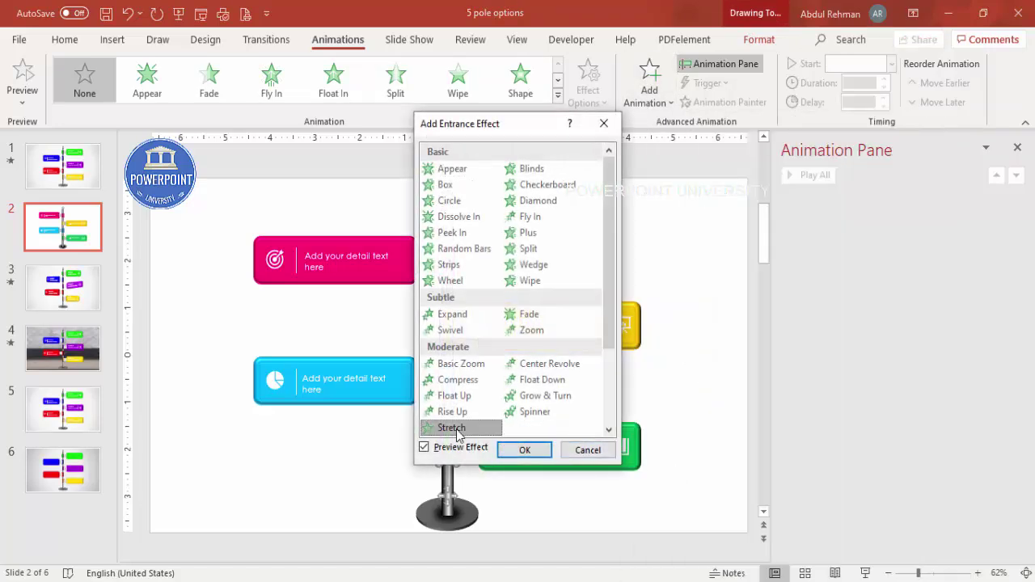
click(524, 449)
click(589, 109)
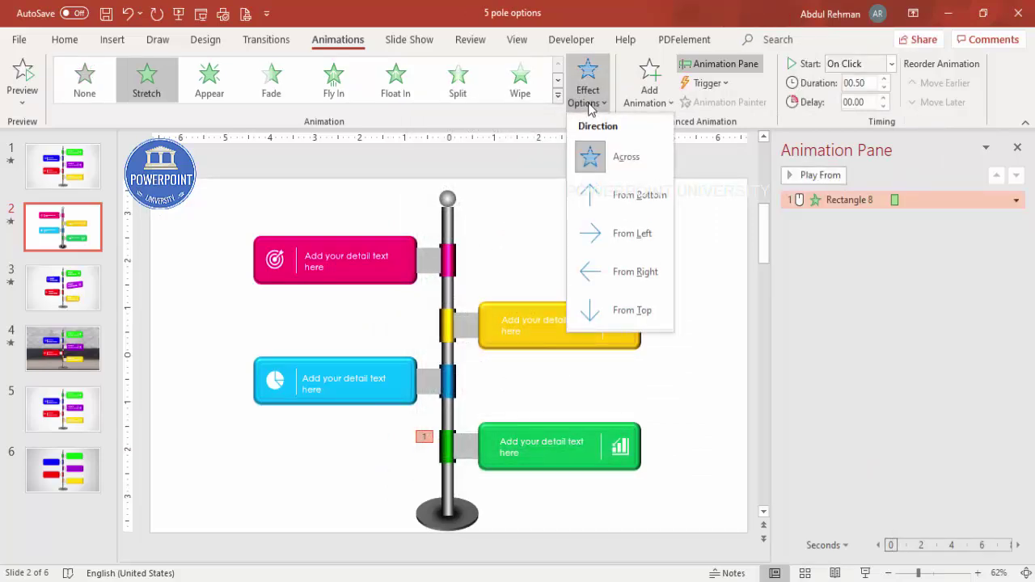
click(625, 236)
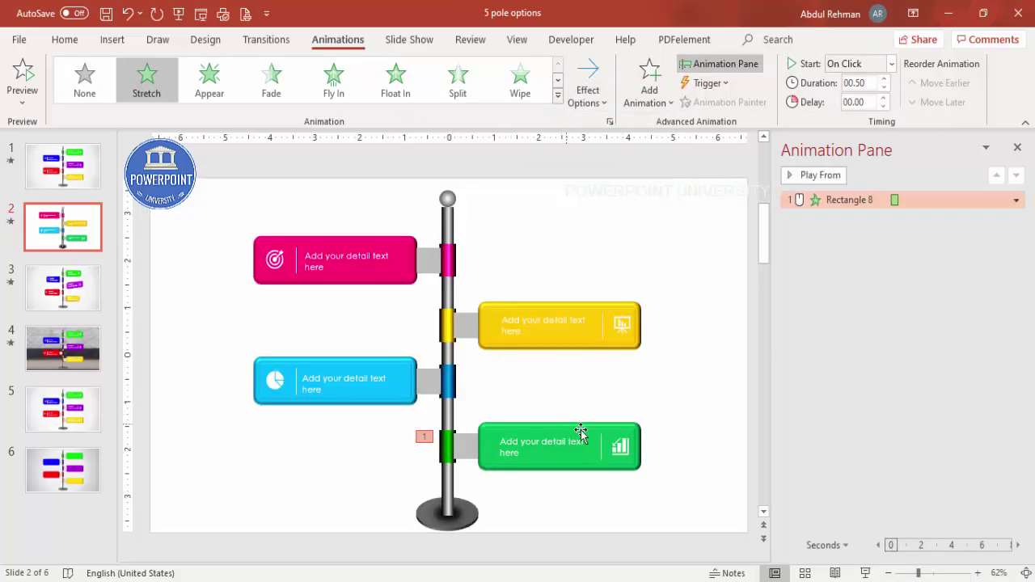
Paint the band's Stretch onto the green board group (After Previous) and the blue band.
click(581, 434)
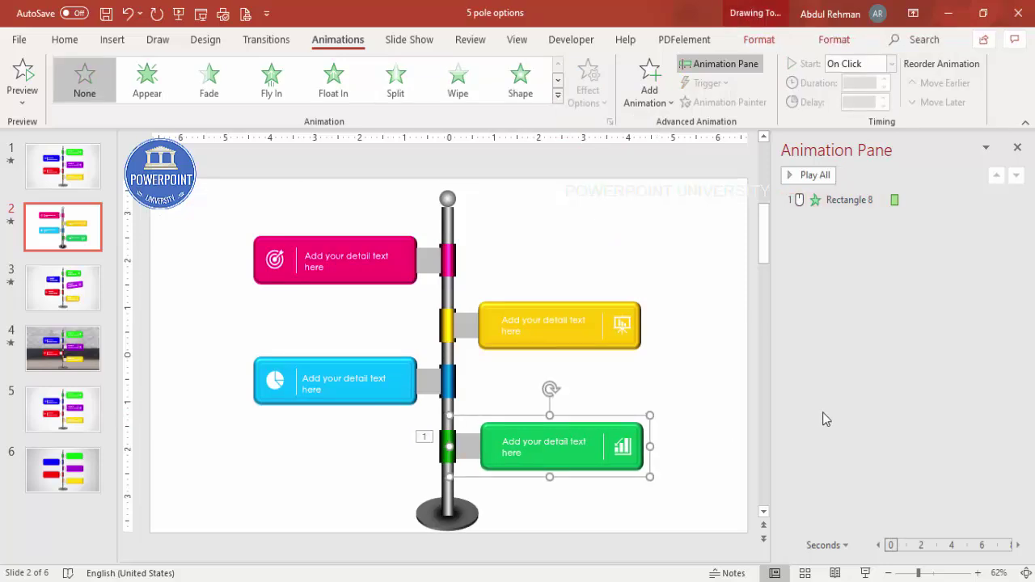
click(443, 439)
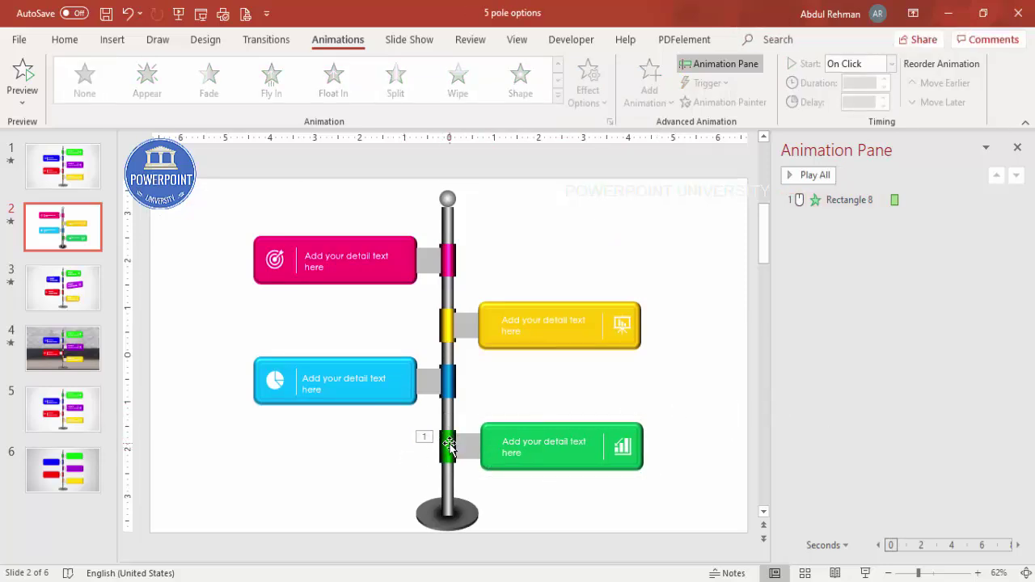
click(745, 108)
click(569, 448)
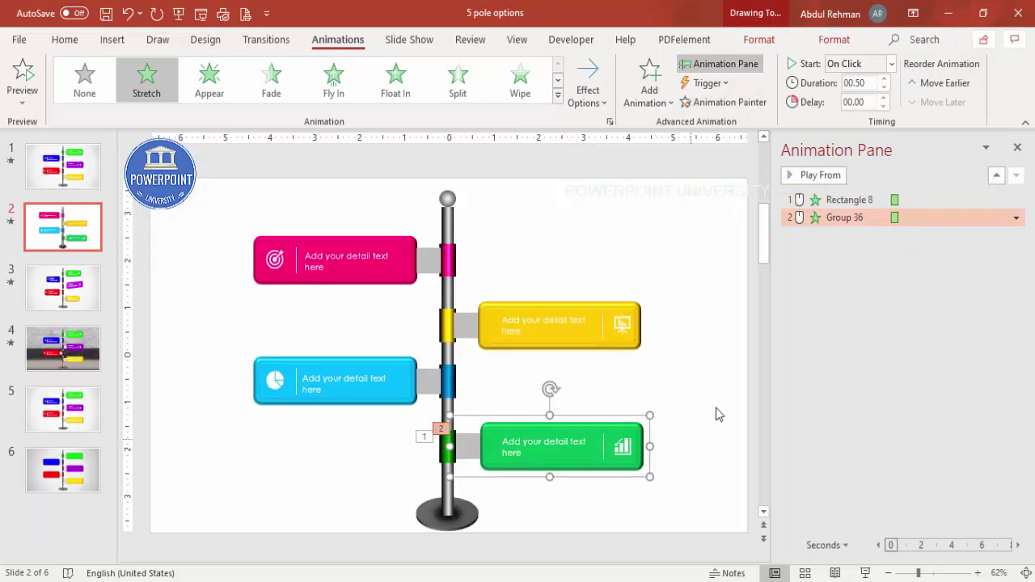
click(891, 63)
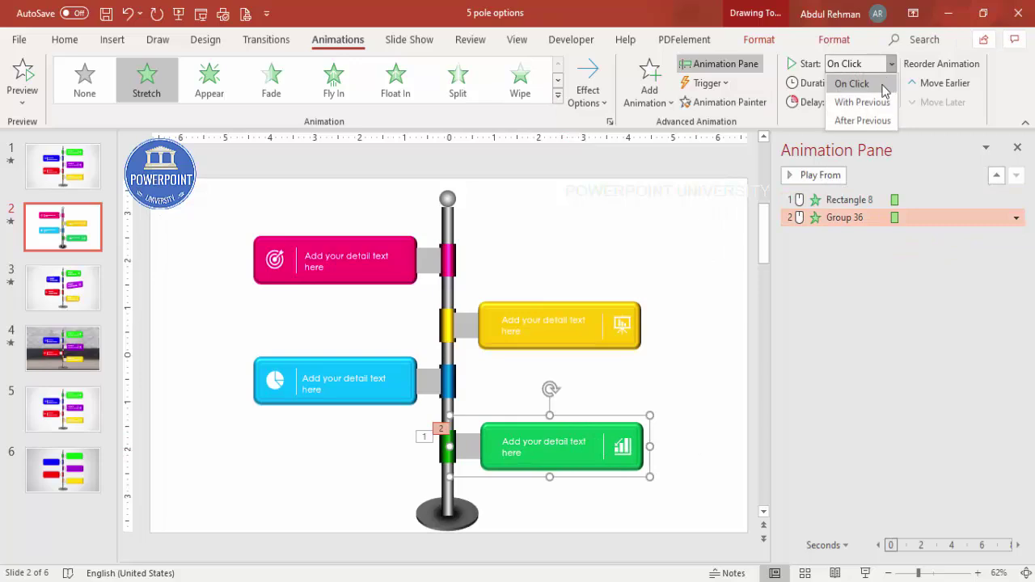
click(865, 121)
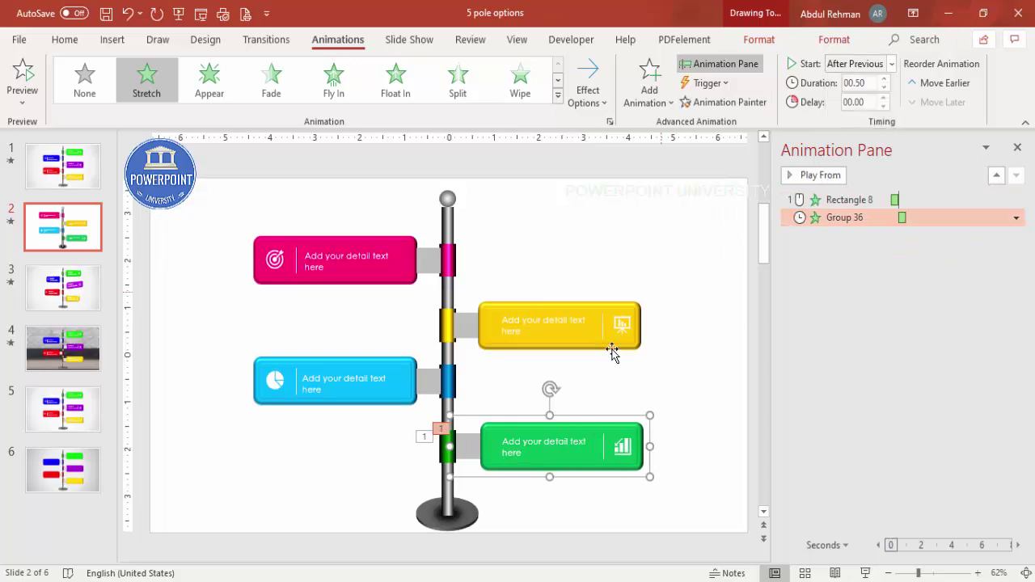
click(450, 439)
click(723, 102)
click(449, 384)
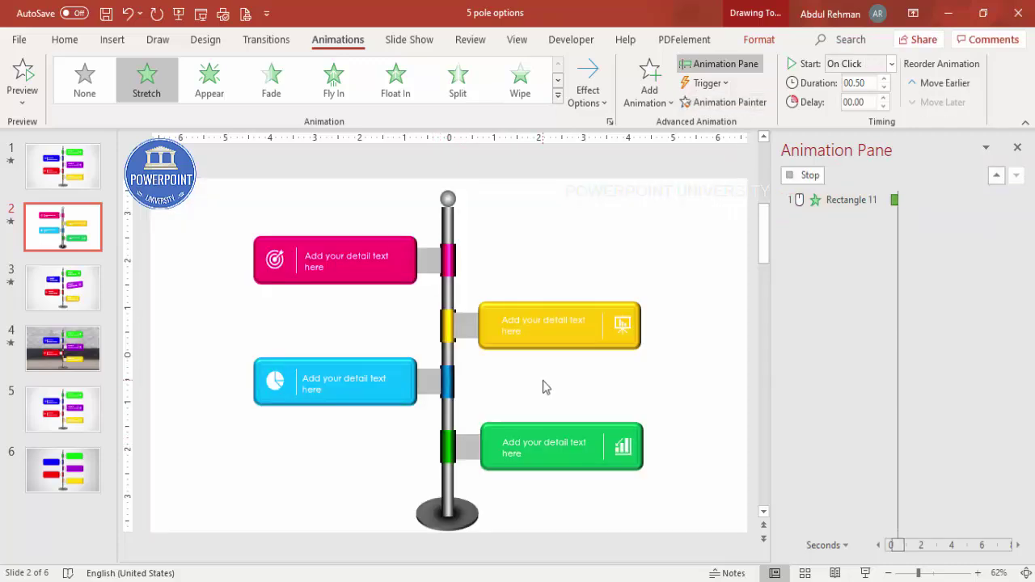
Set the blue band and blue board to Stretch from the right.
click(396, 361)
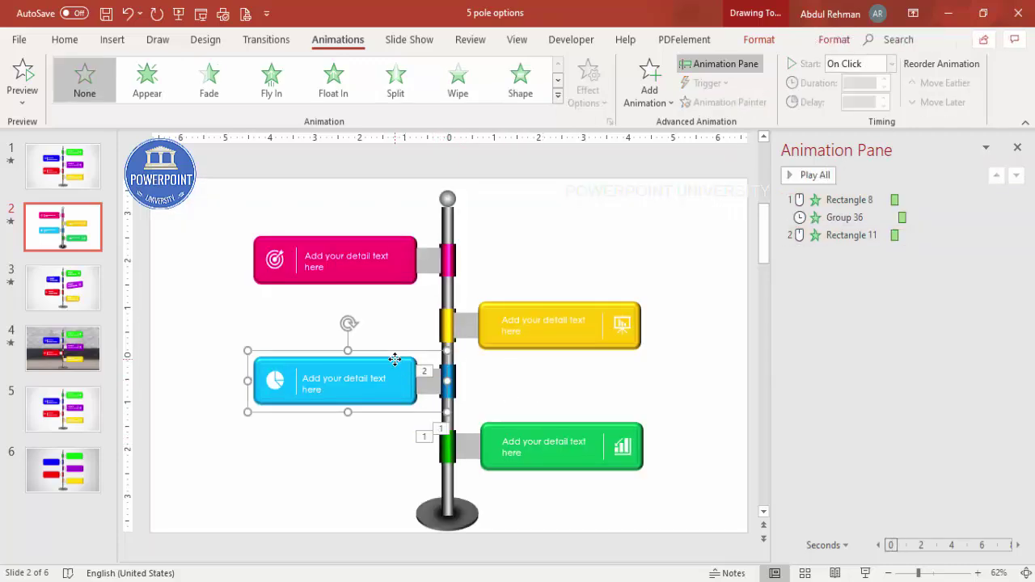
key(Left)
key(Left)
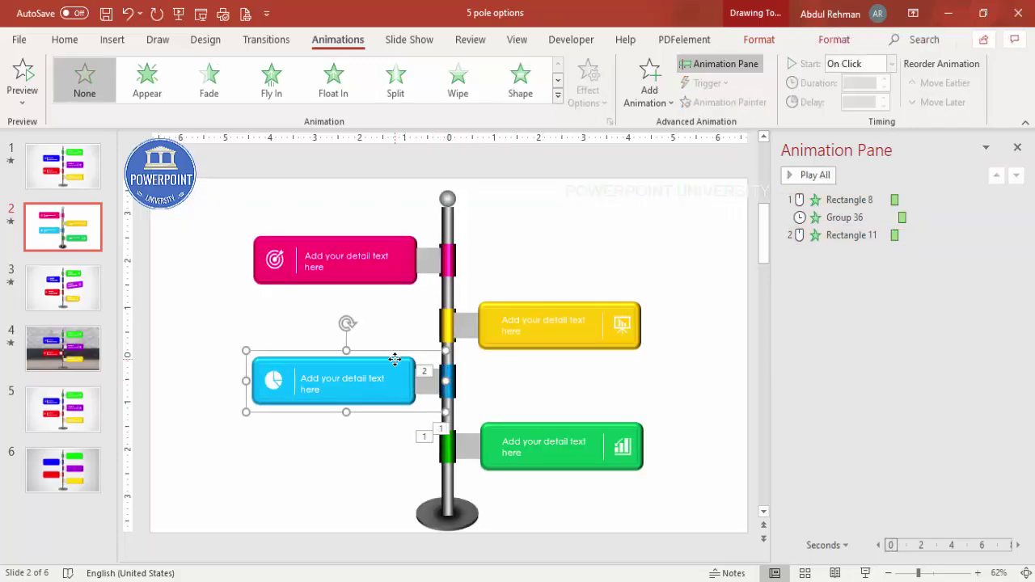
click(497, 395)
click(447, 380)
click(600, 107)
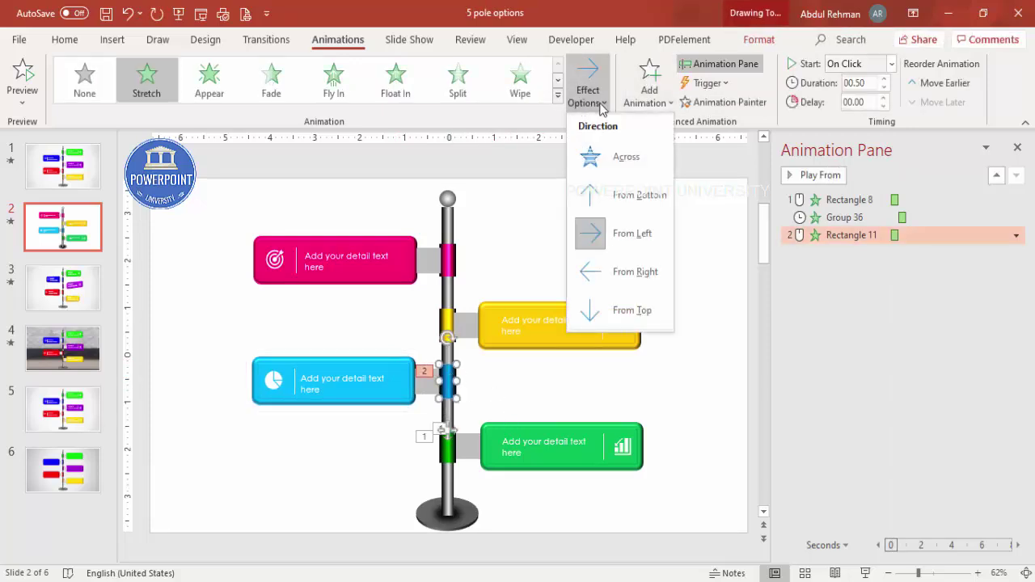
click(643, 273)
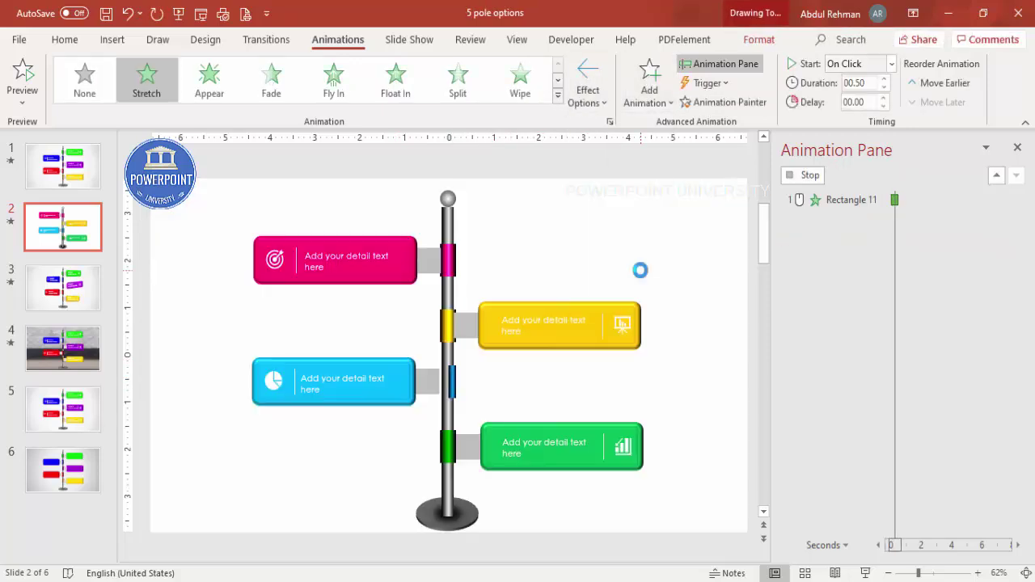
click(542, 429)
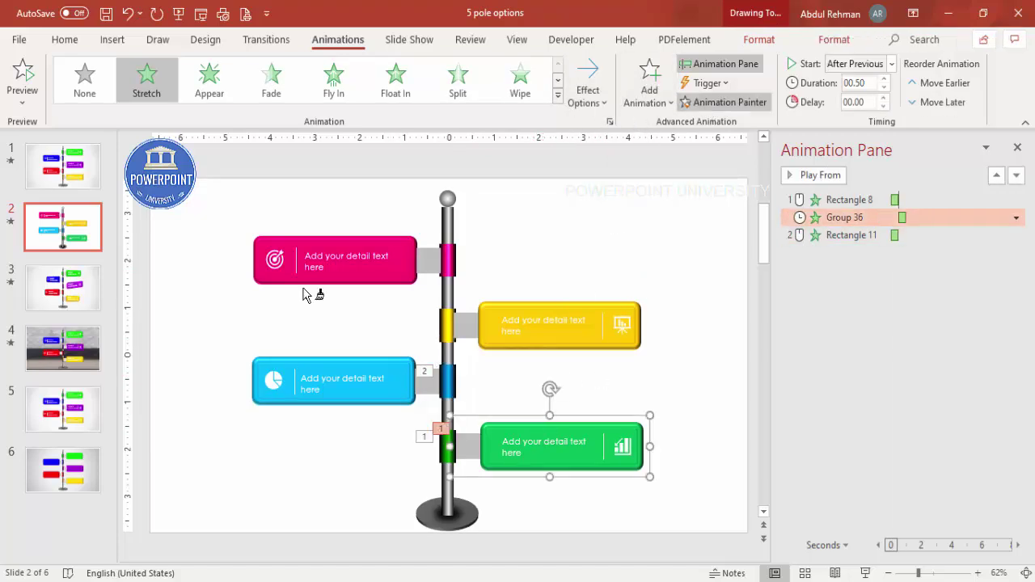
click(358, 382)
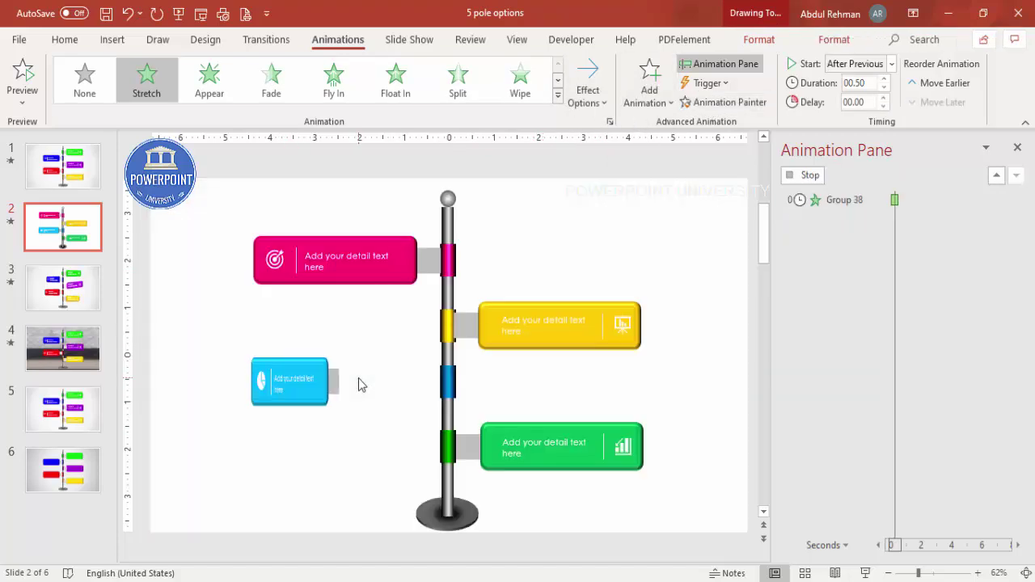
click(587, 98)
click(636, 273)
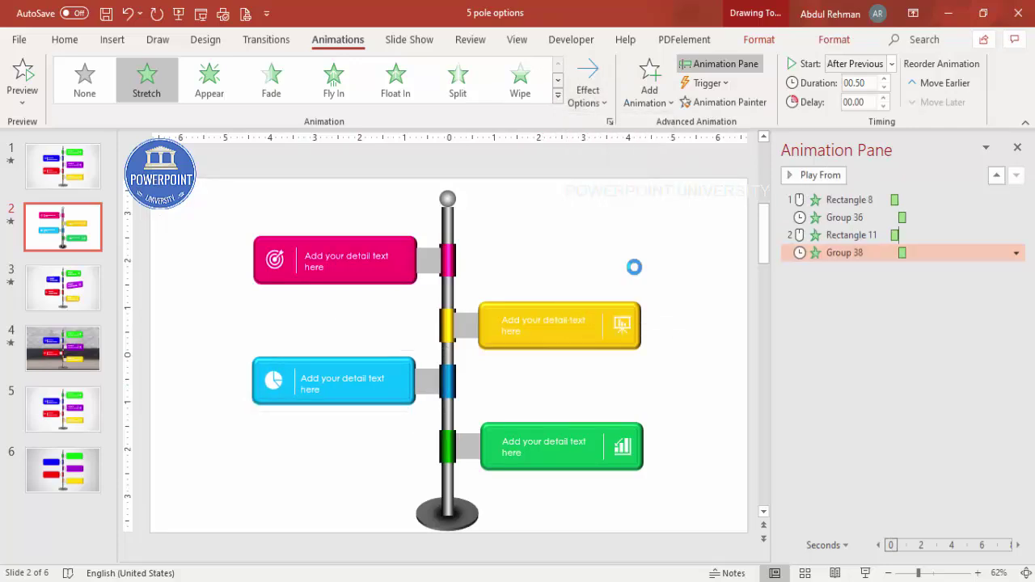
Copy the green band and board animations onto the yellow band and board.
click(446, 444)
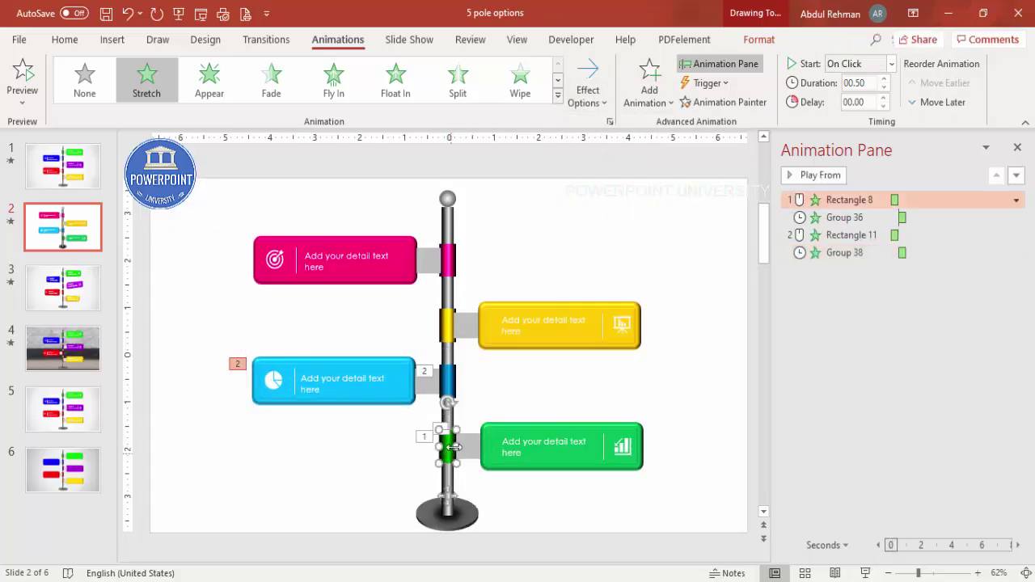
click(451, 323)
click(600, 294)
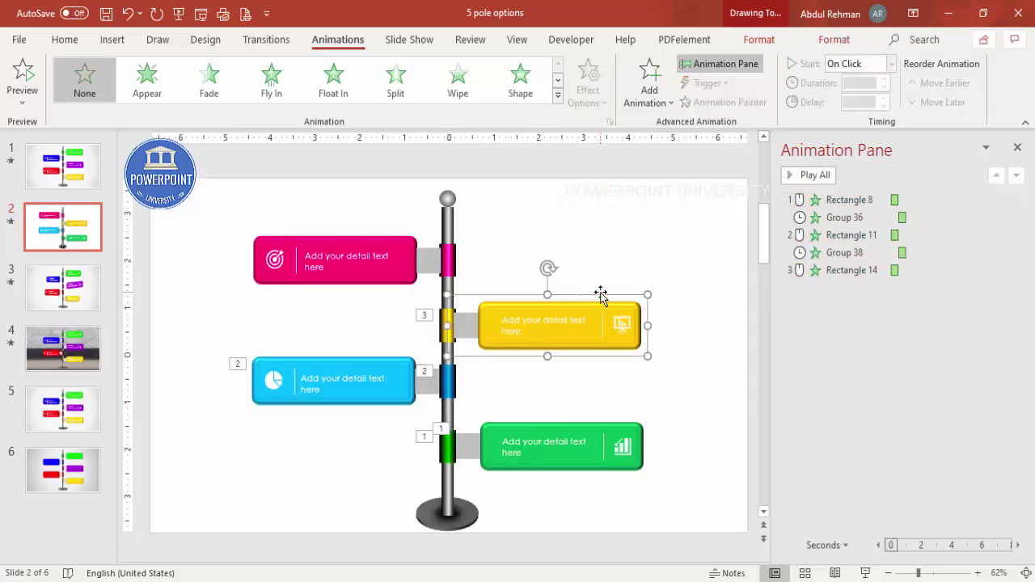
click(545, 435)
click(556, 320)
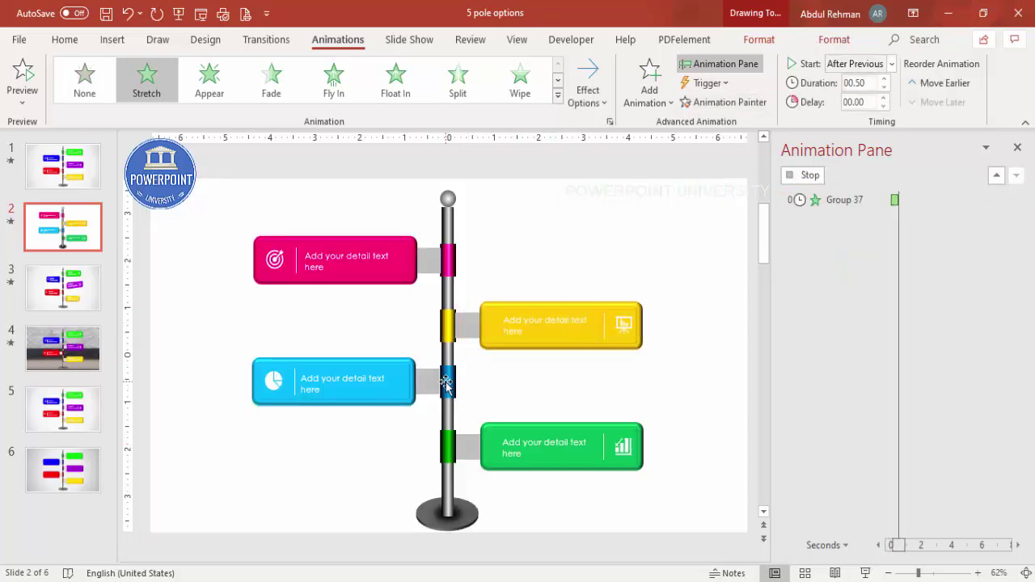
click(448, 374)
Copy the blue band and board animations onto the magenta pieces, then preview with Play All.
click(691, 111)
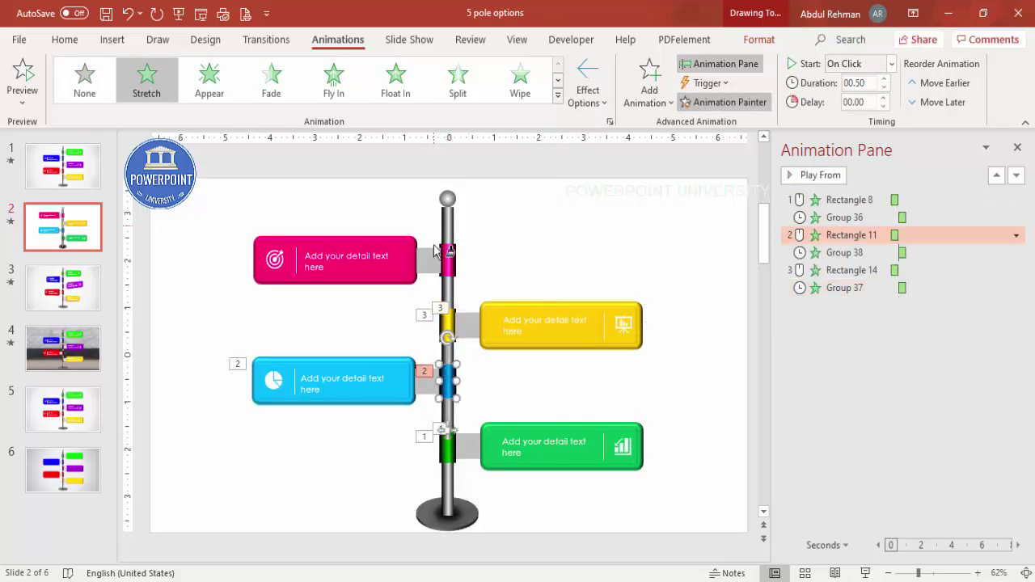
click(447, 260)
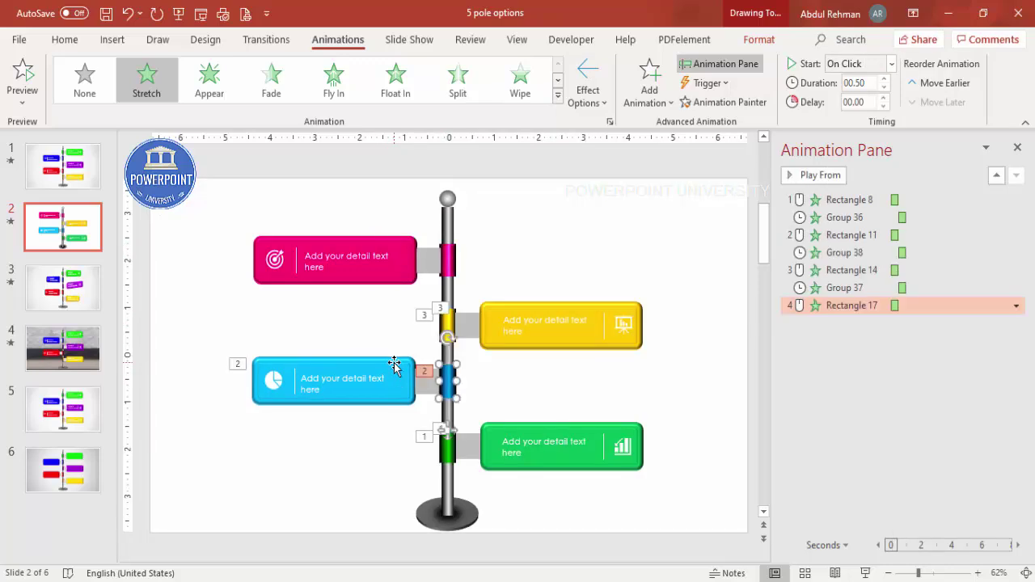
click(394, 365)
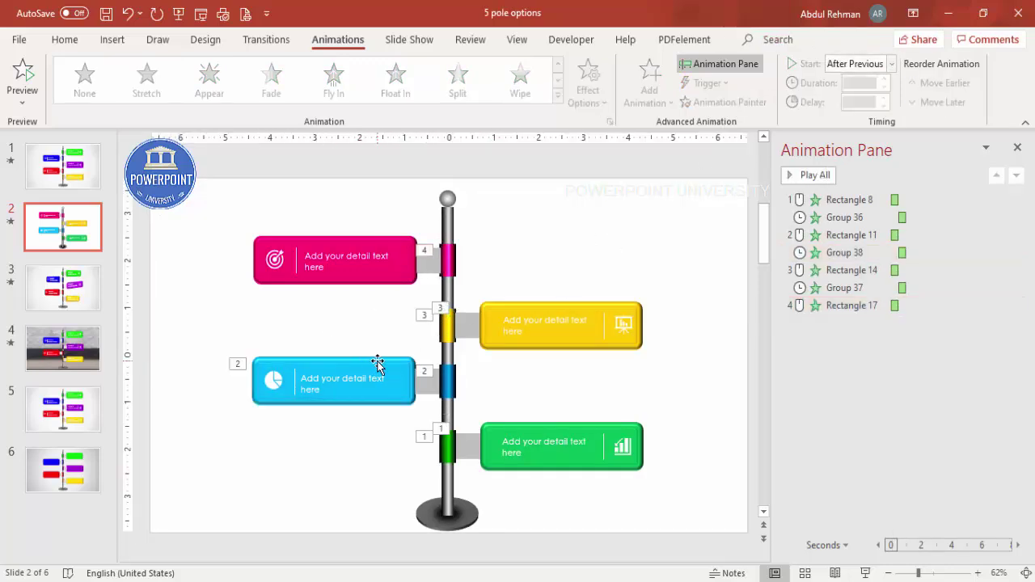
click(377, 362)
click(380, 255)
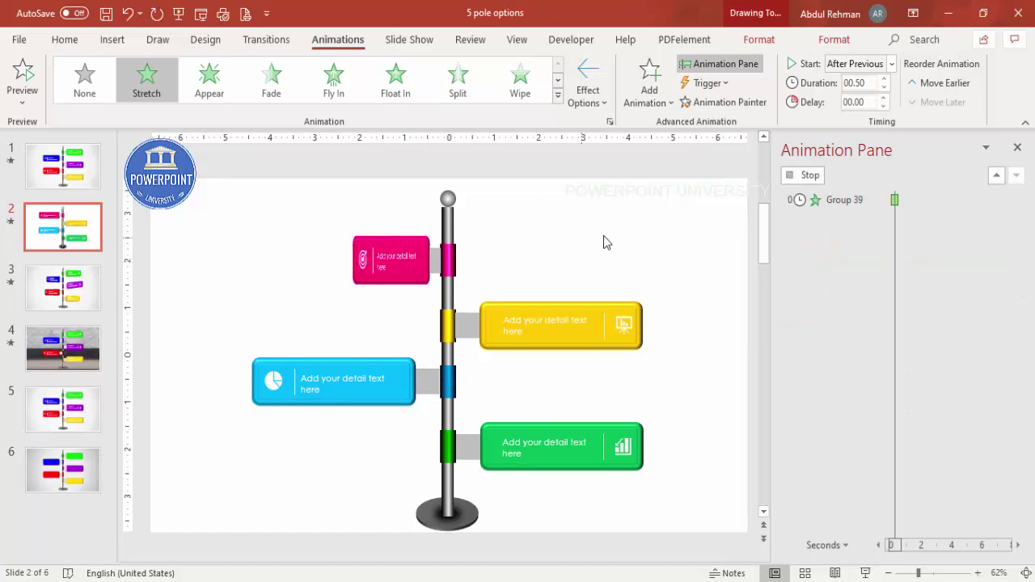
click(814, 174)
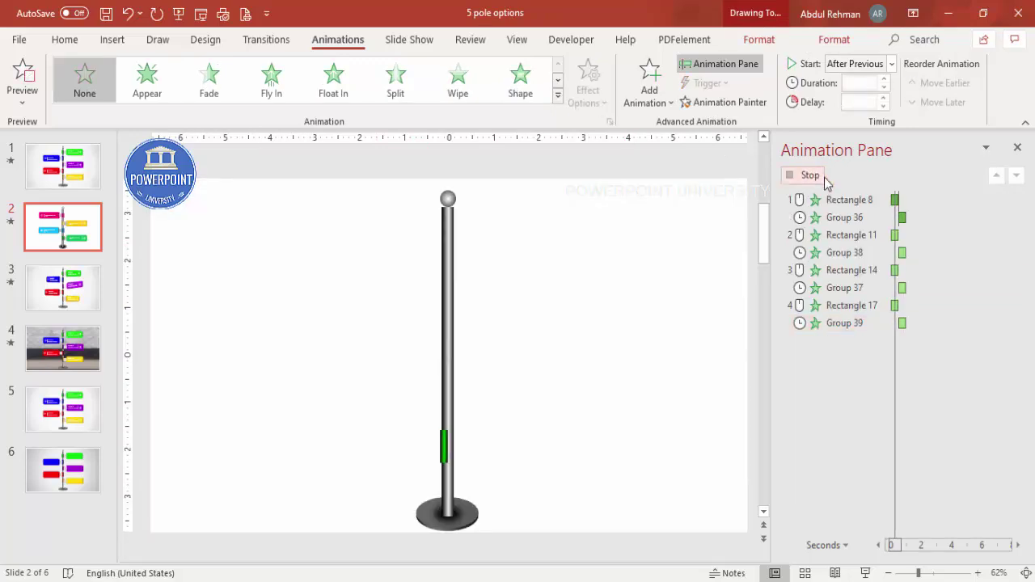